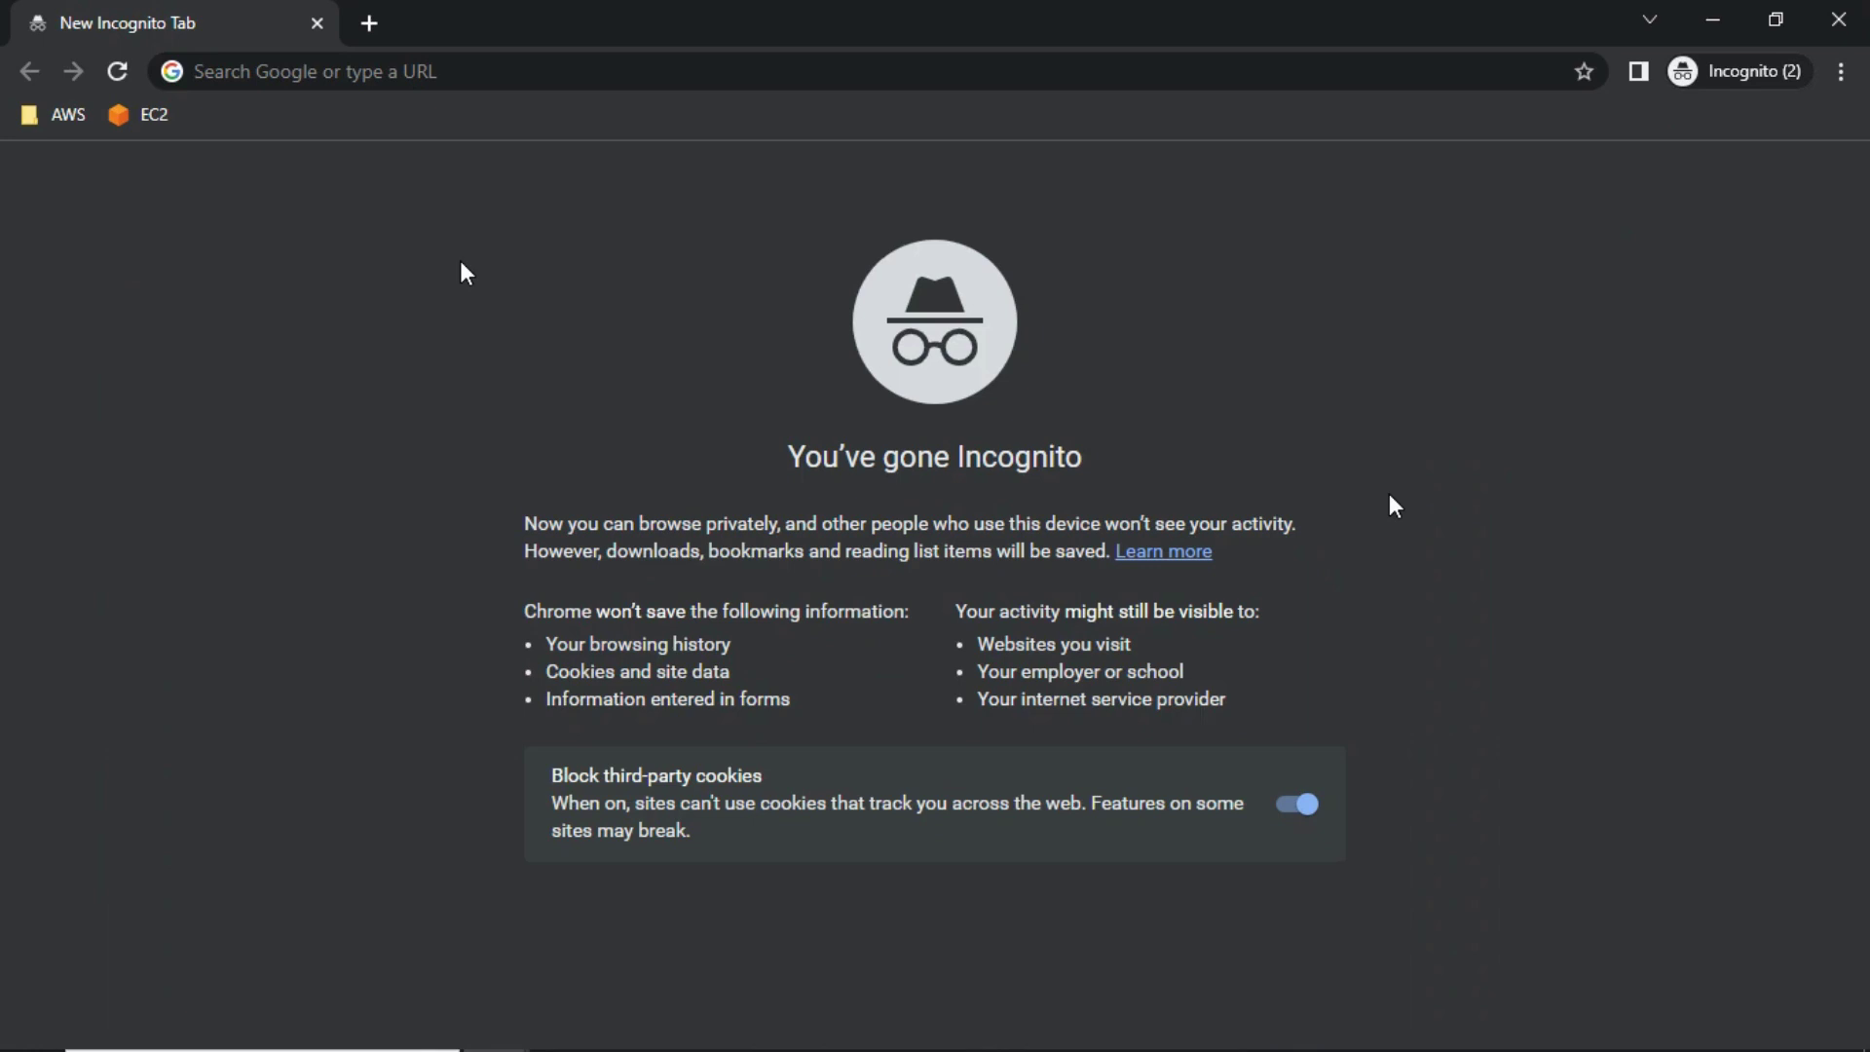
# Enter draw.io in Chrome's address bar to load app.diagrams.net
pyautogui.click(458, 74)
pyautogui.write('d')
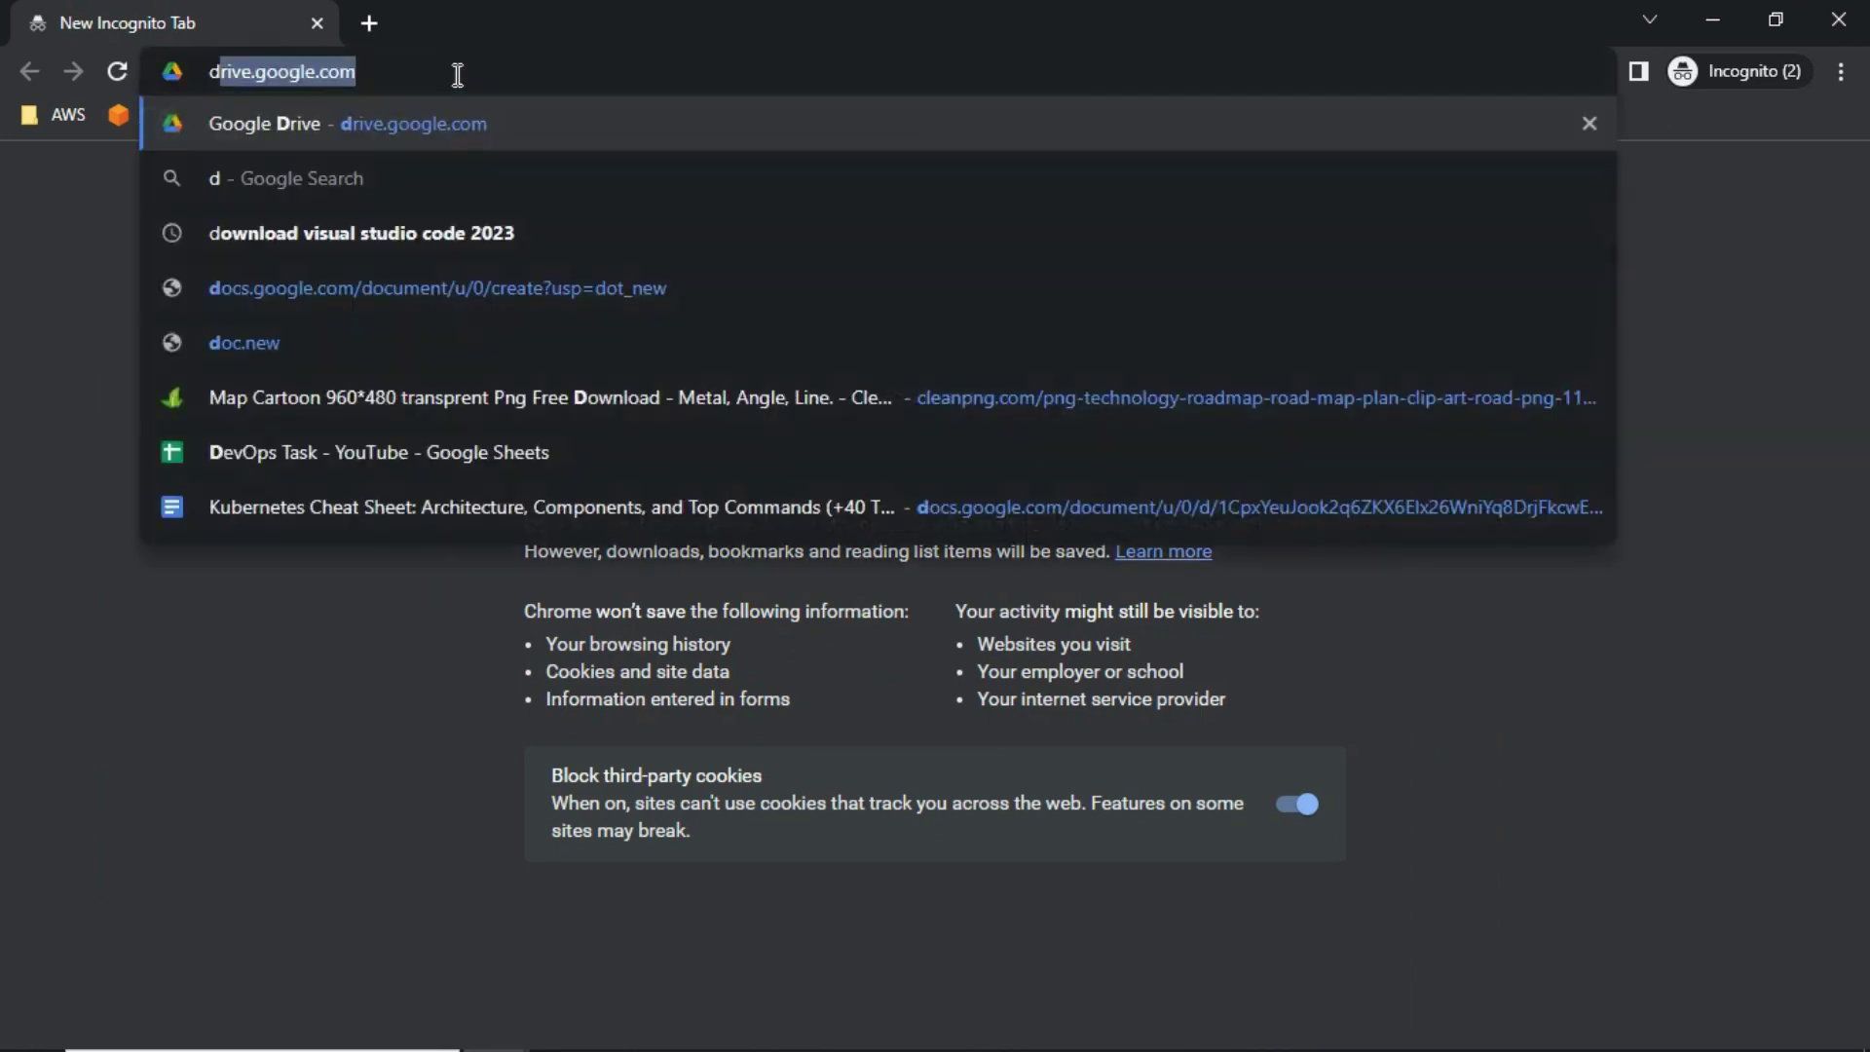
pyautogui.write('raw.')
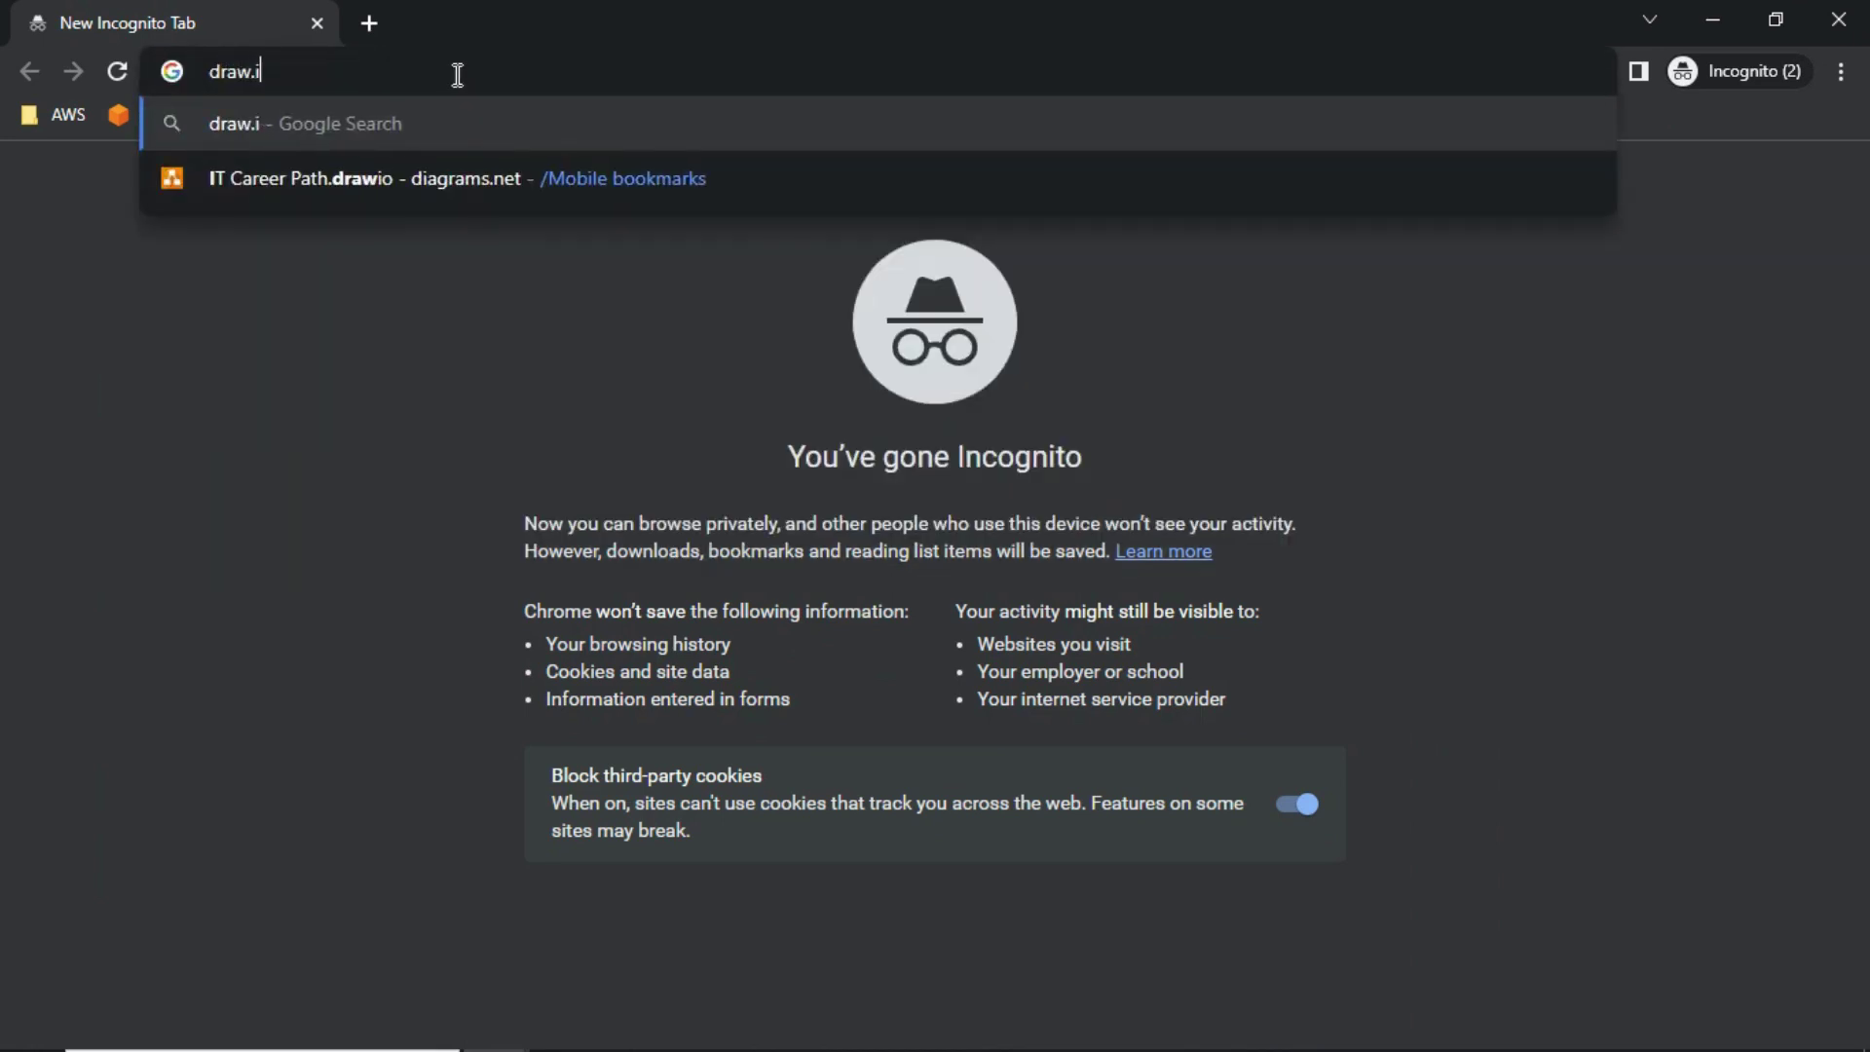
pyautogui.write('io')
pyautogui.press('Return')
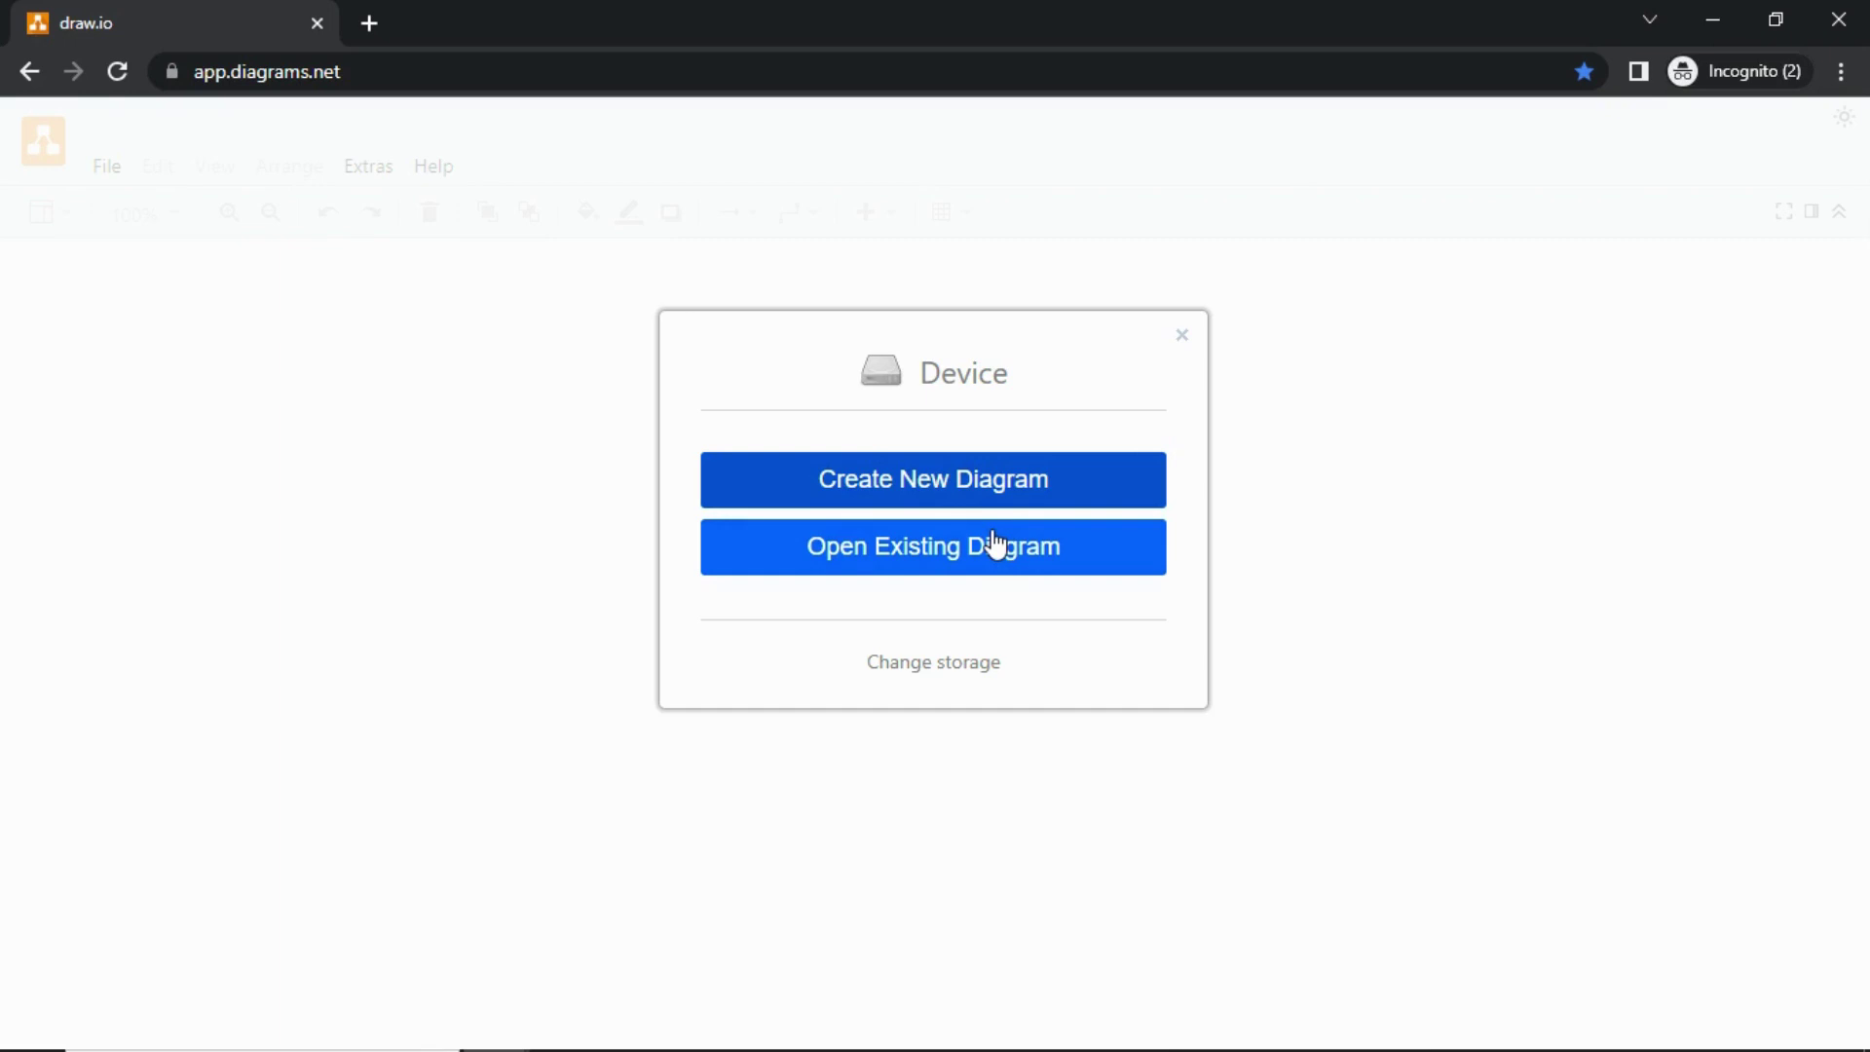
# Create a new blank diagram named new-diagram.drawio
pyautogui.click(974, 566)
pyautogui.click(941, 482)
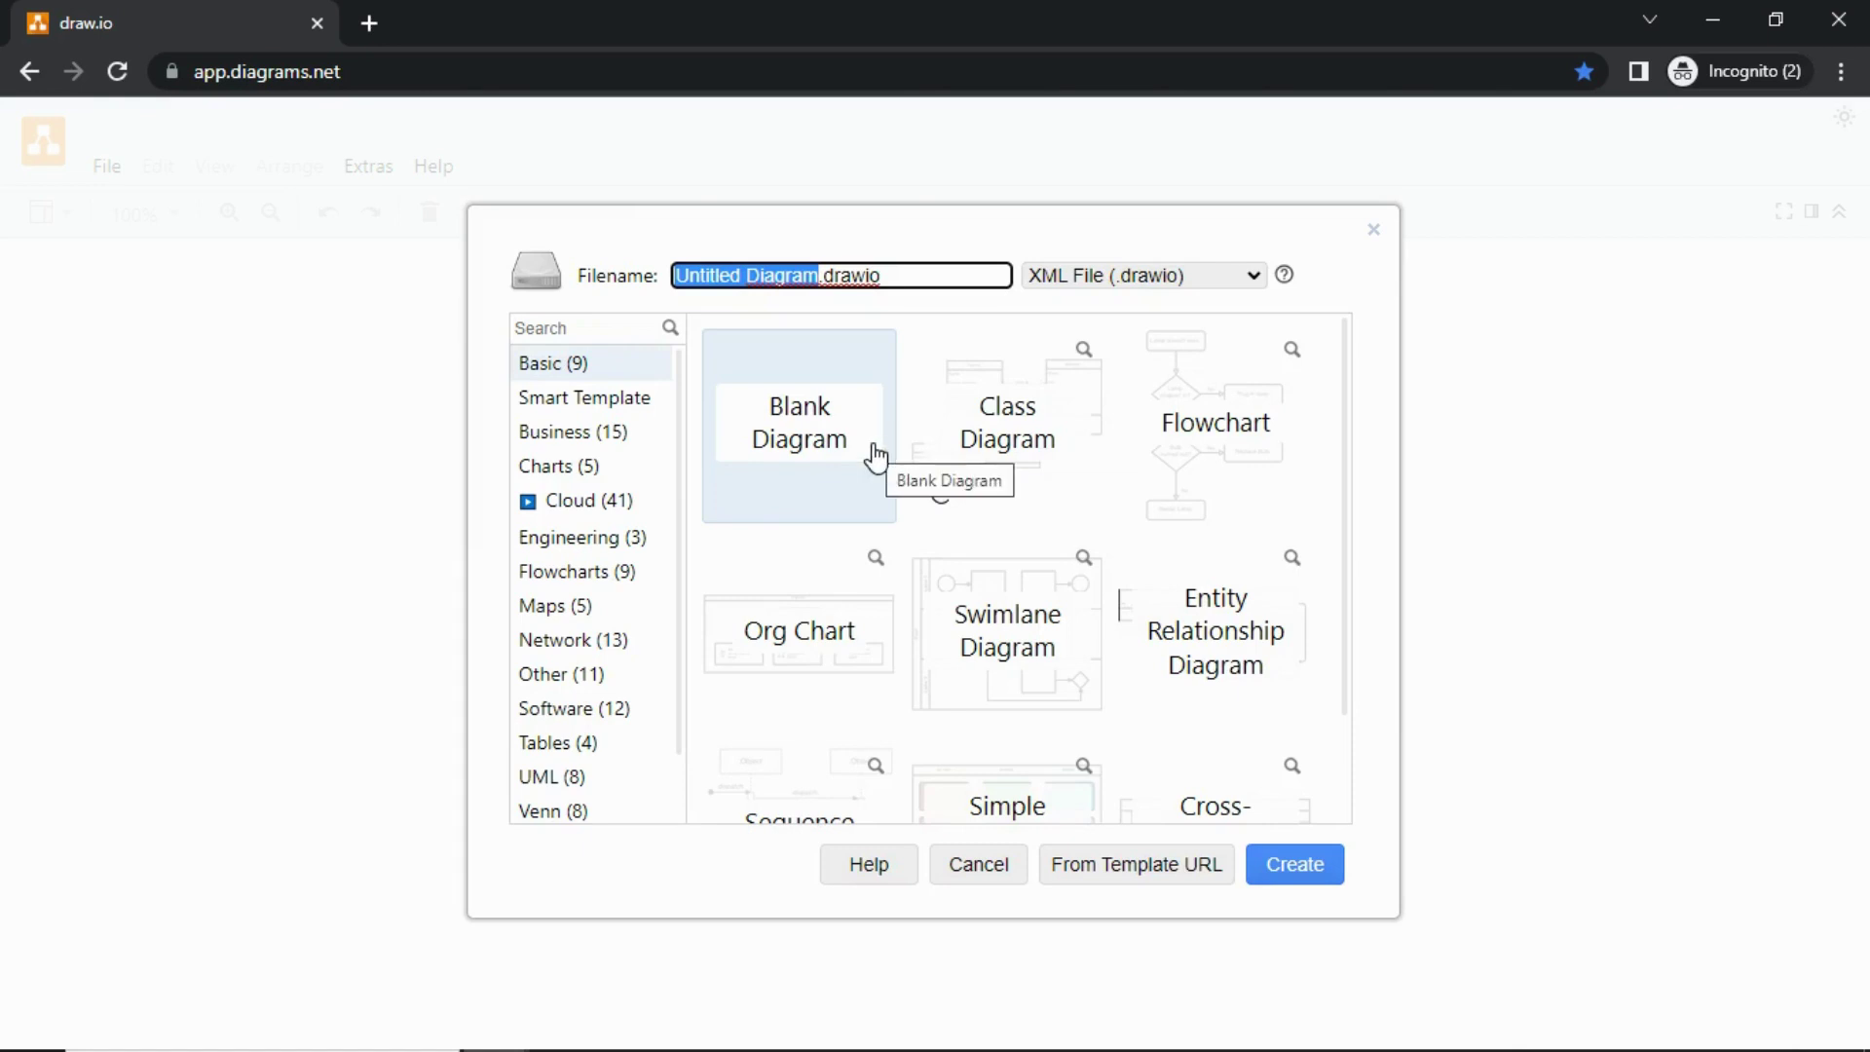
pyautogui.write('new-')
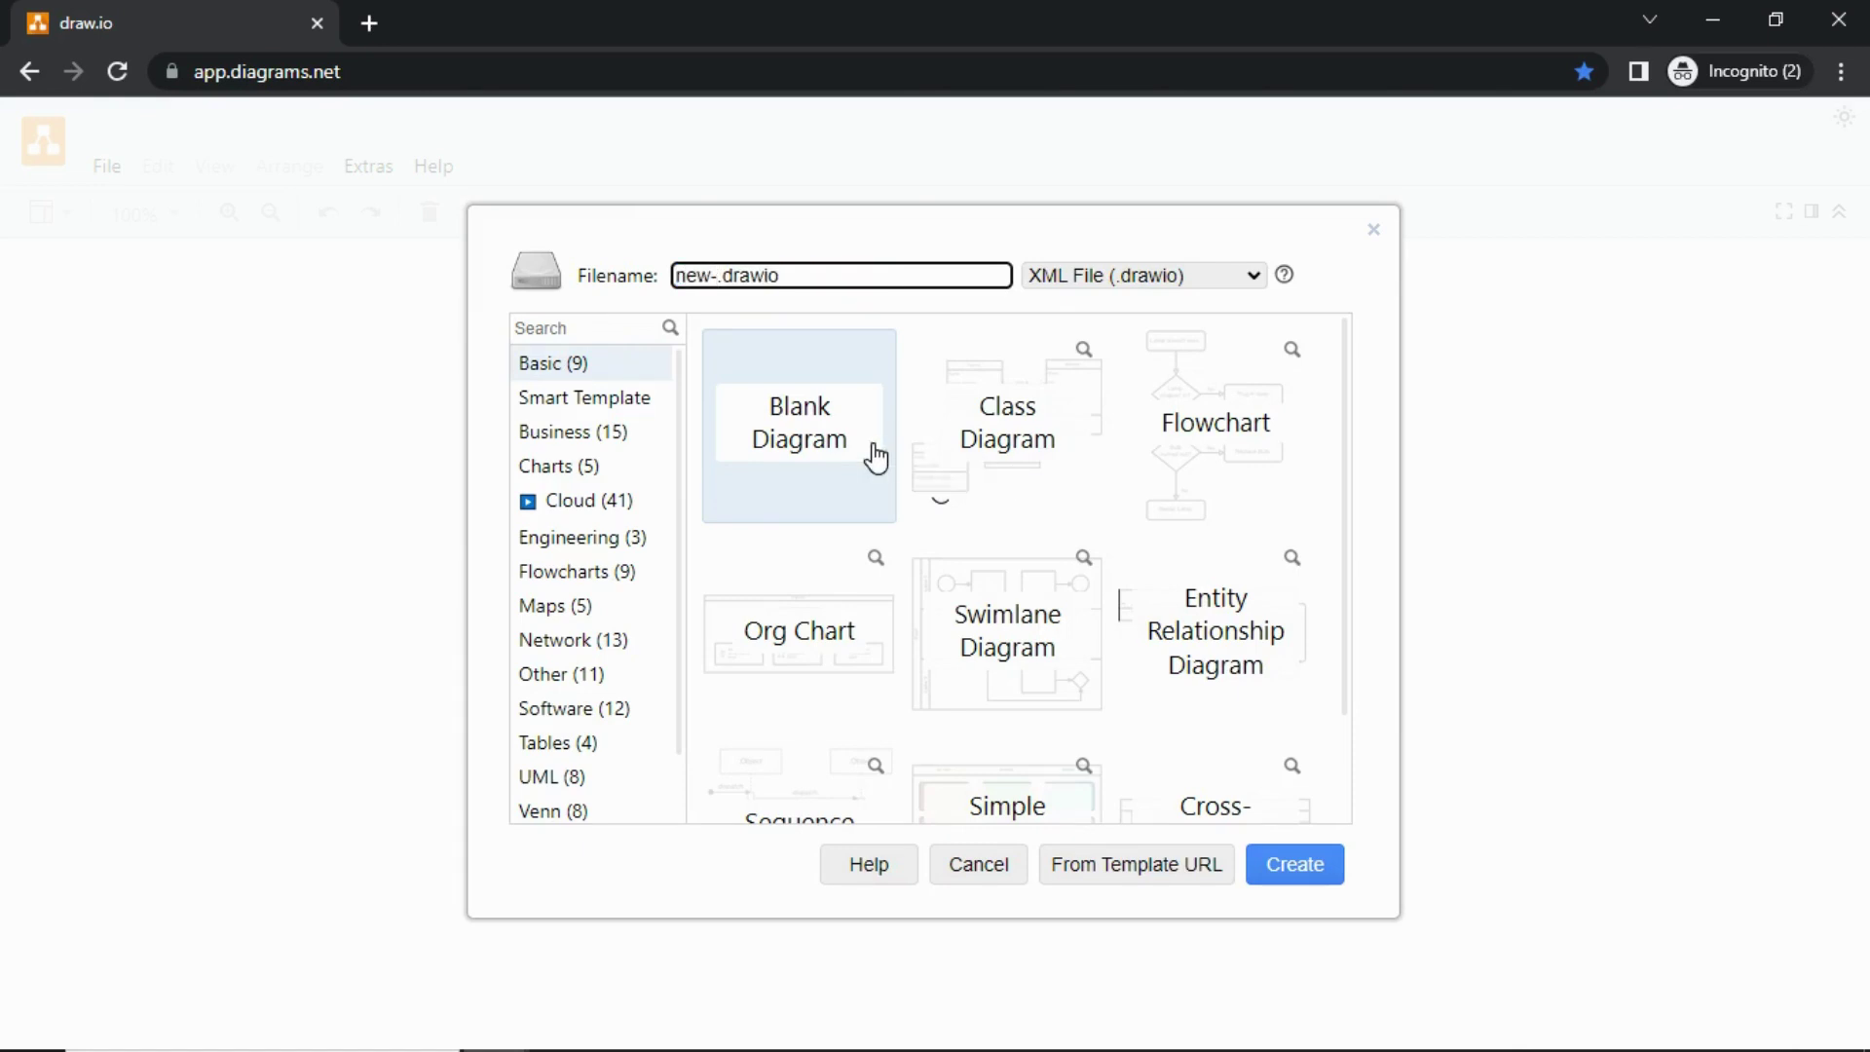
pyautogui.write('diagram')
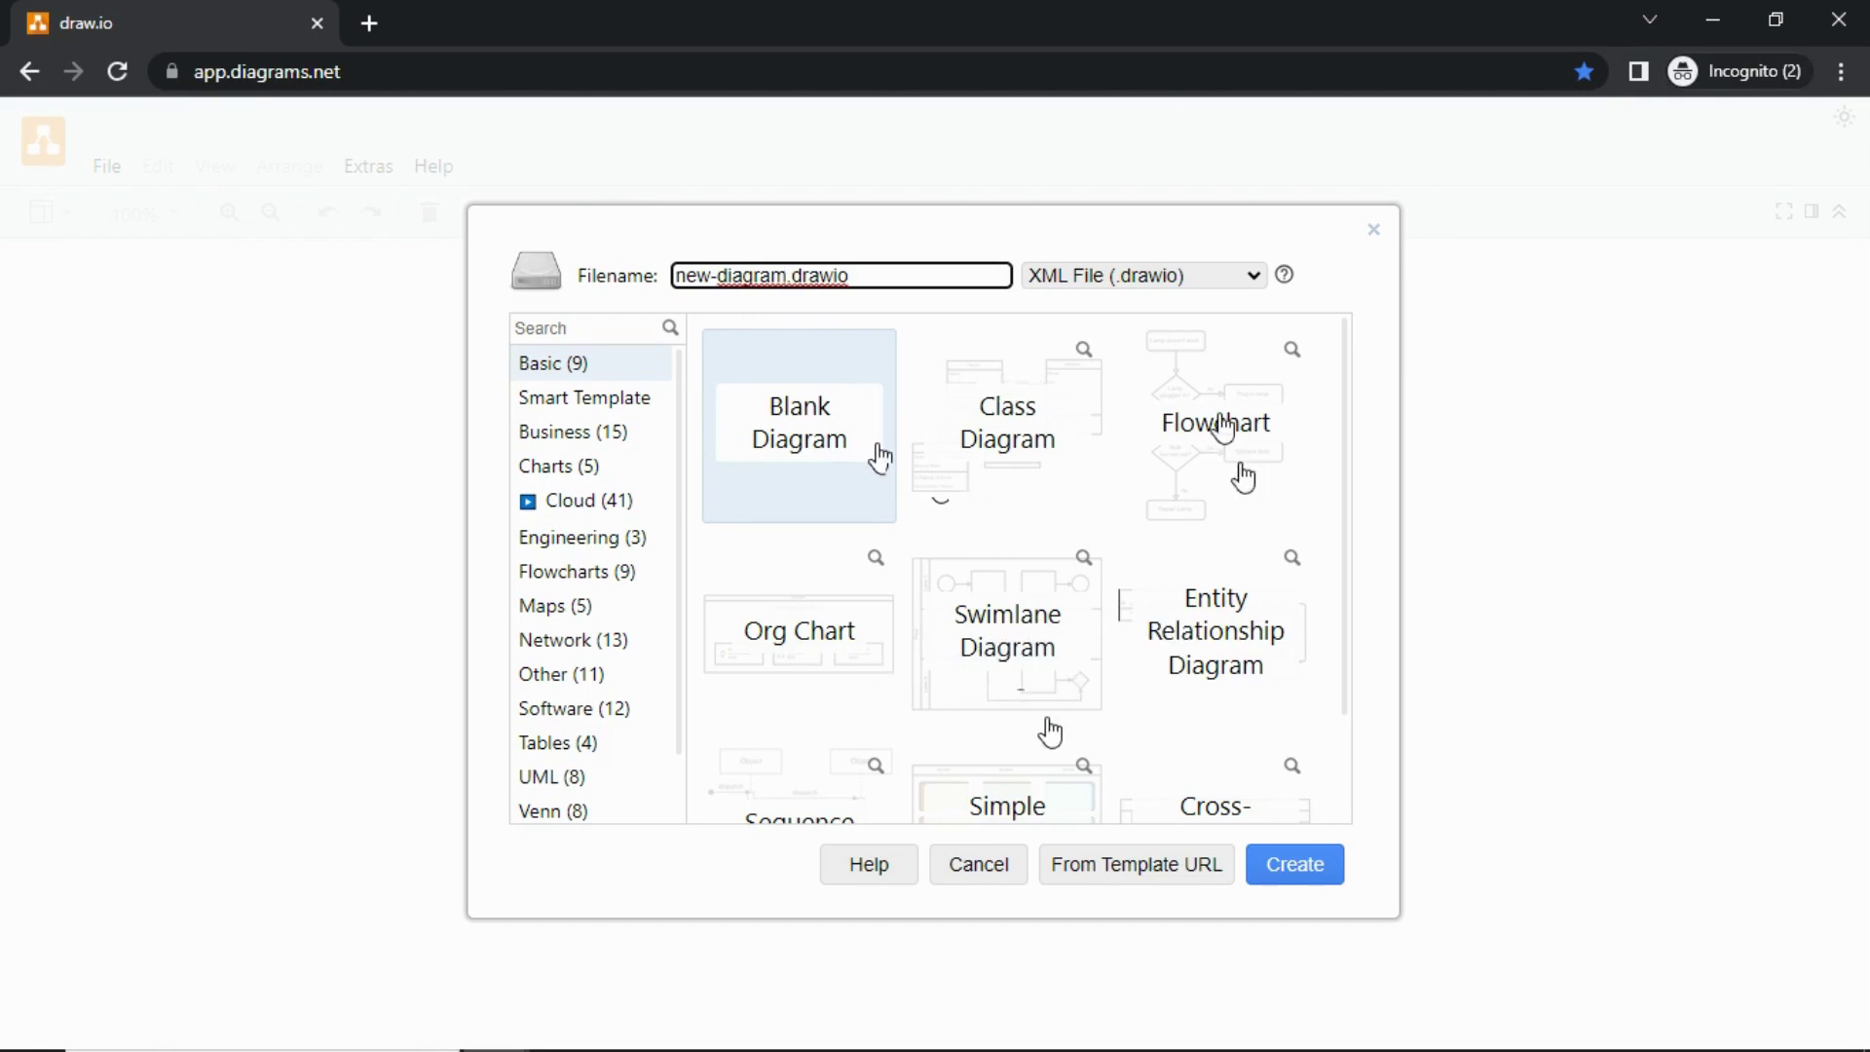
pyautogui.scroll(-2, 1046, 730)
pyautogui.scroll(2, 1048, 732)
pyautogui.click(811, 419)
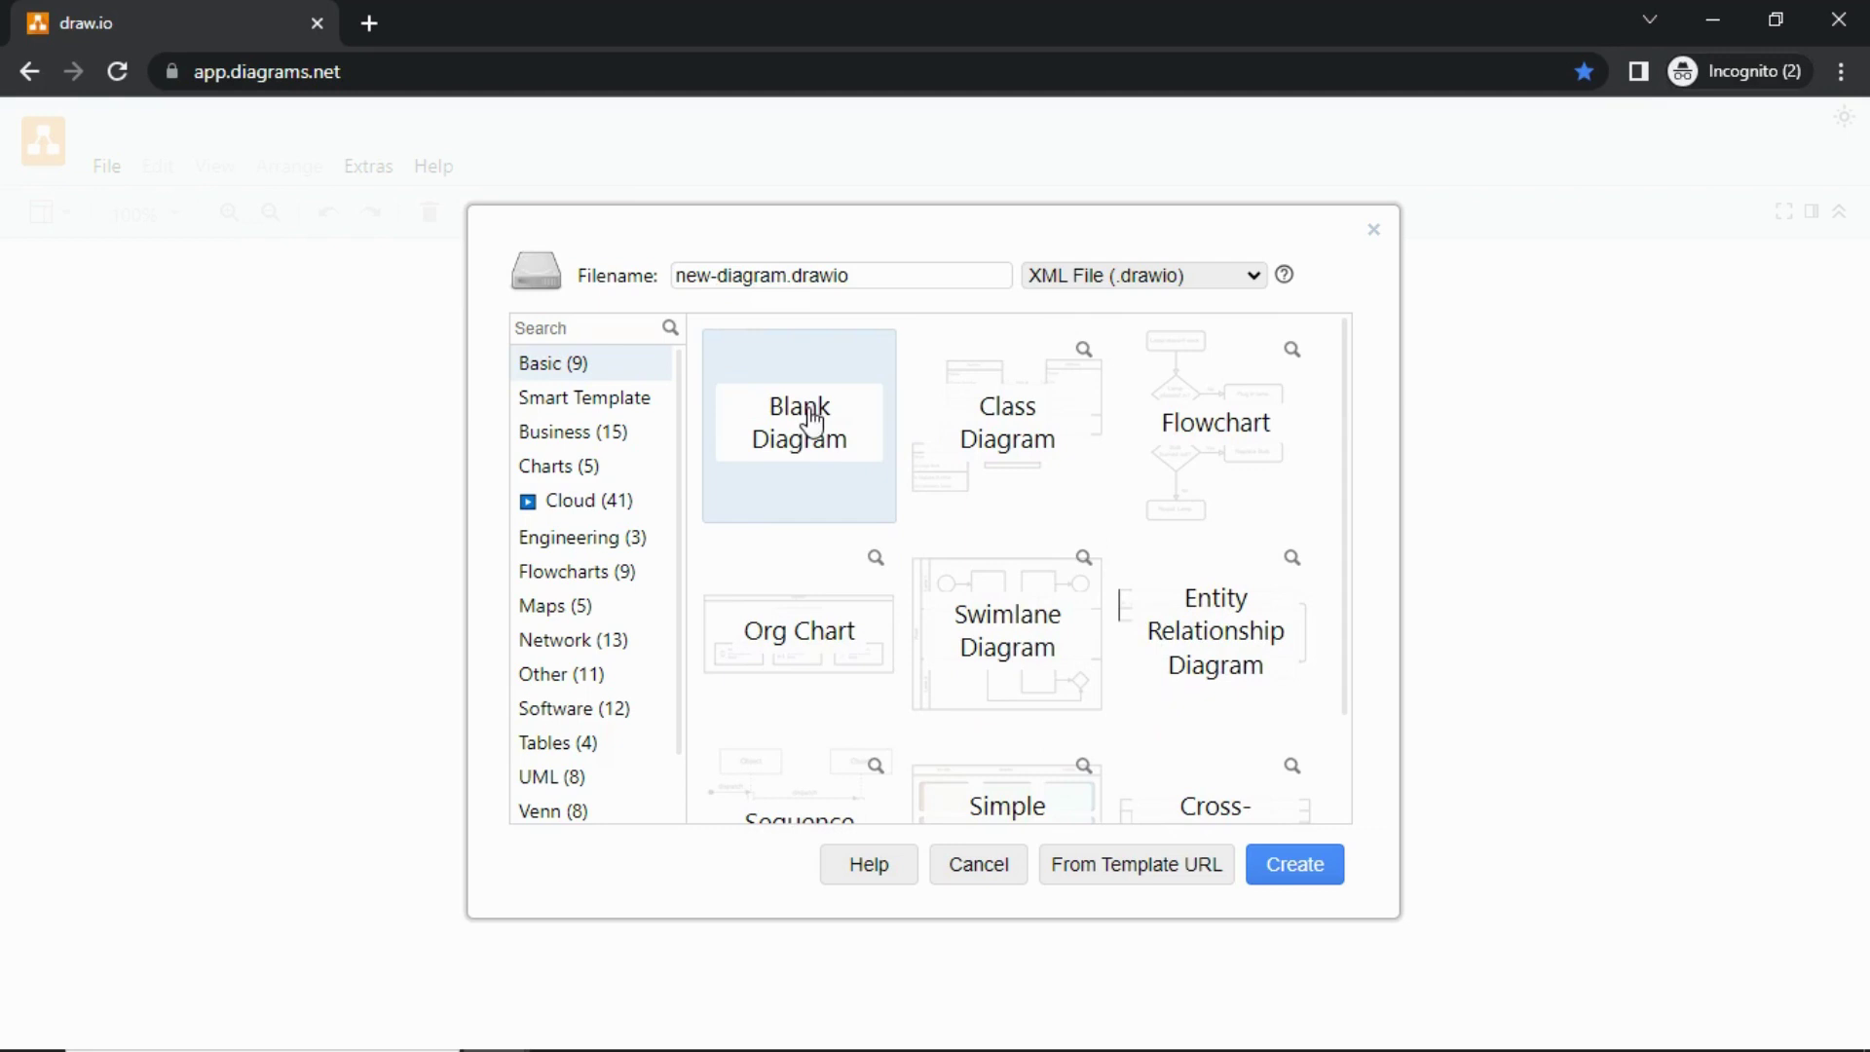
pyautogui.click(1293, 868)
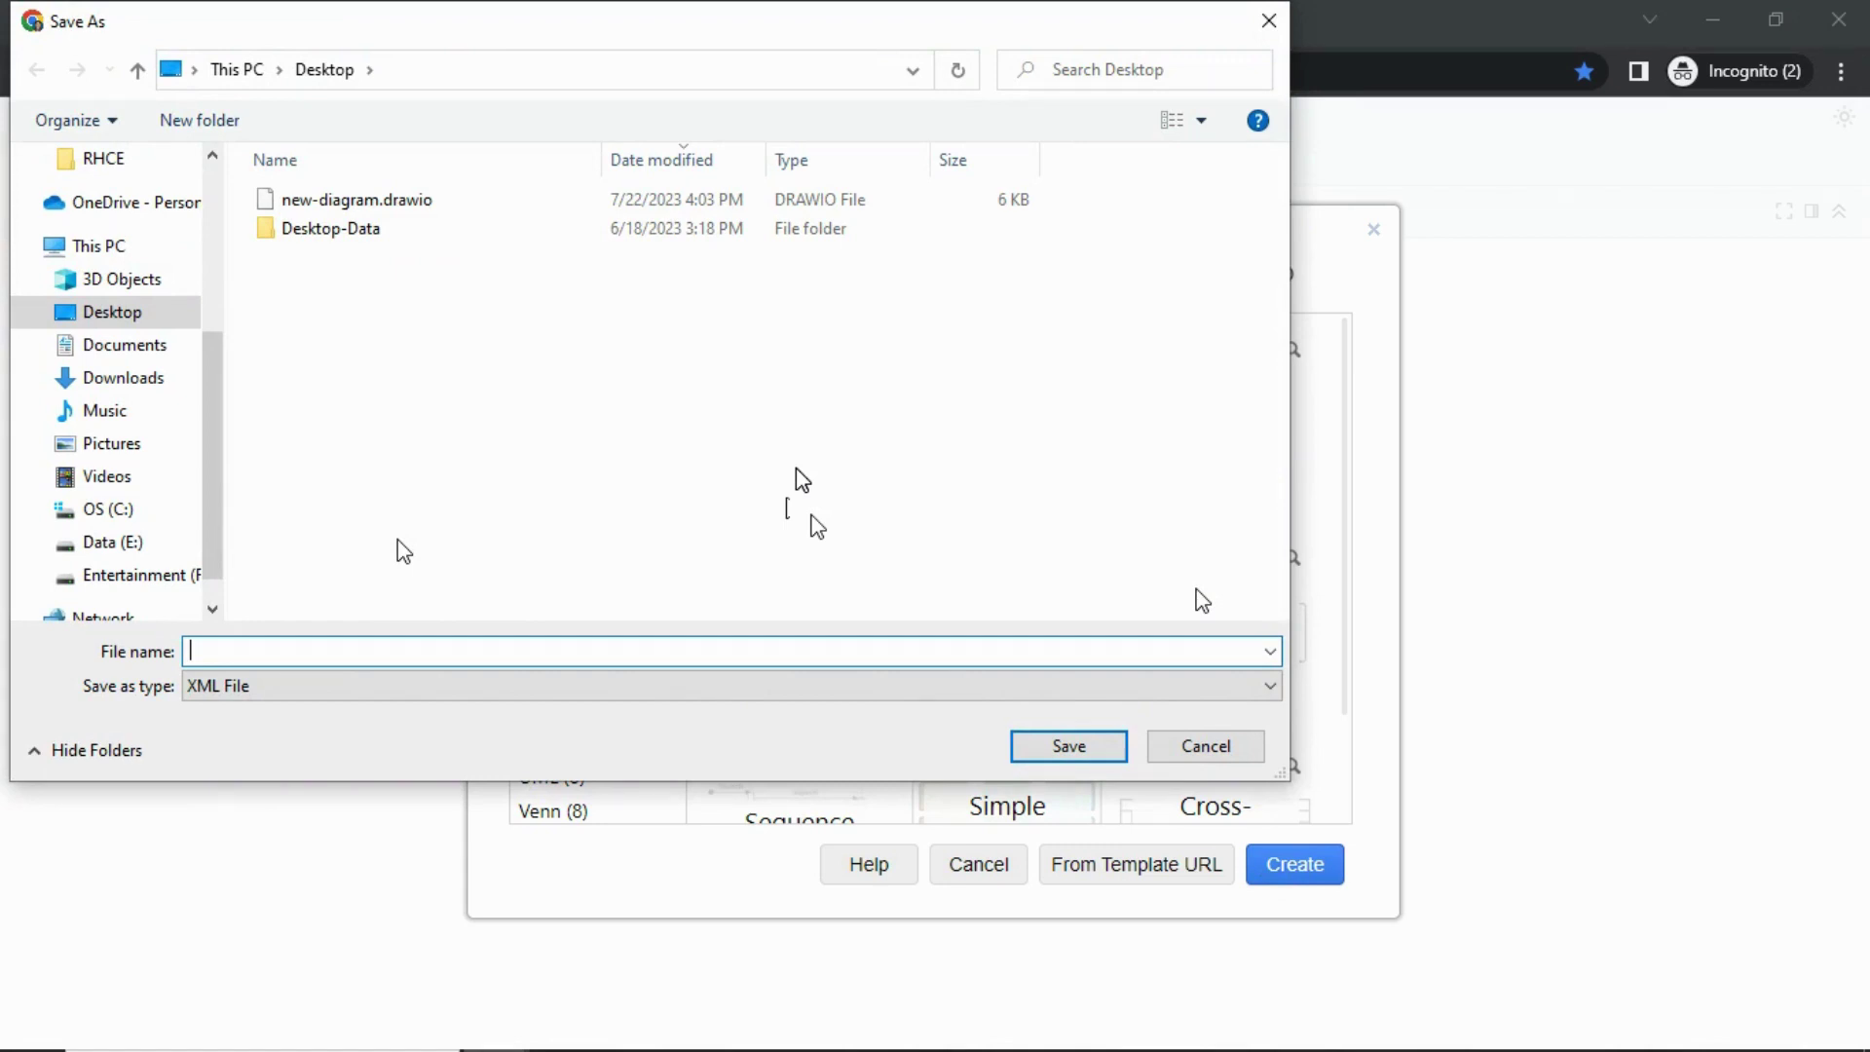
pyautogui.write('test-diagram')
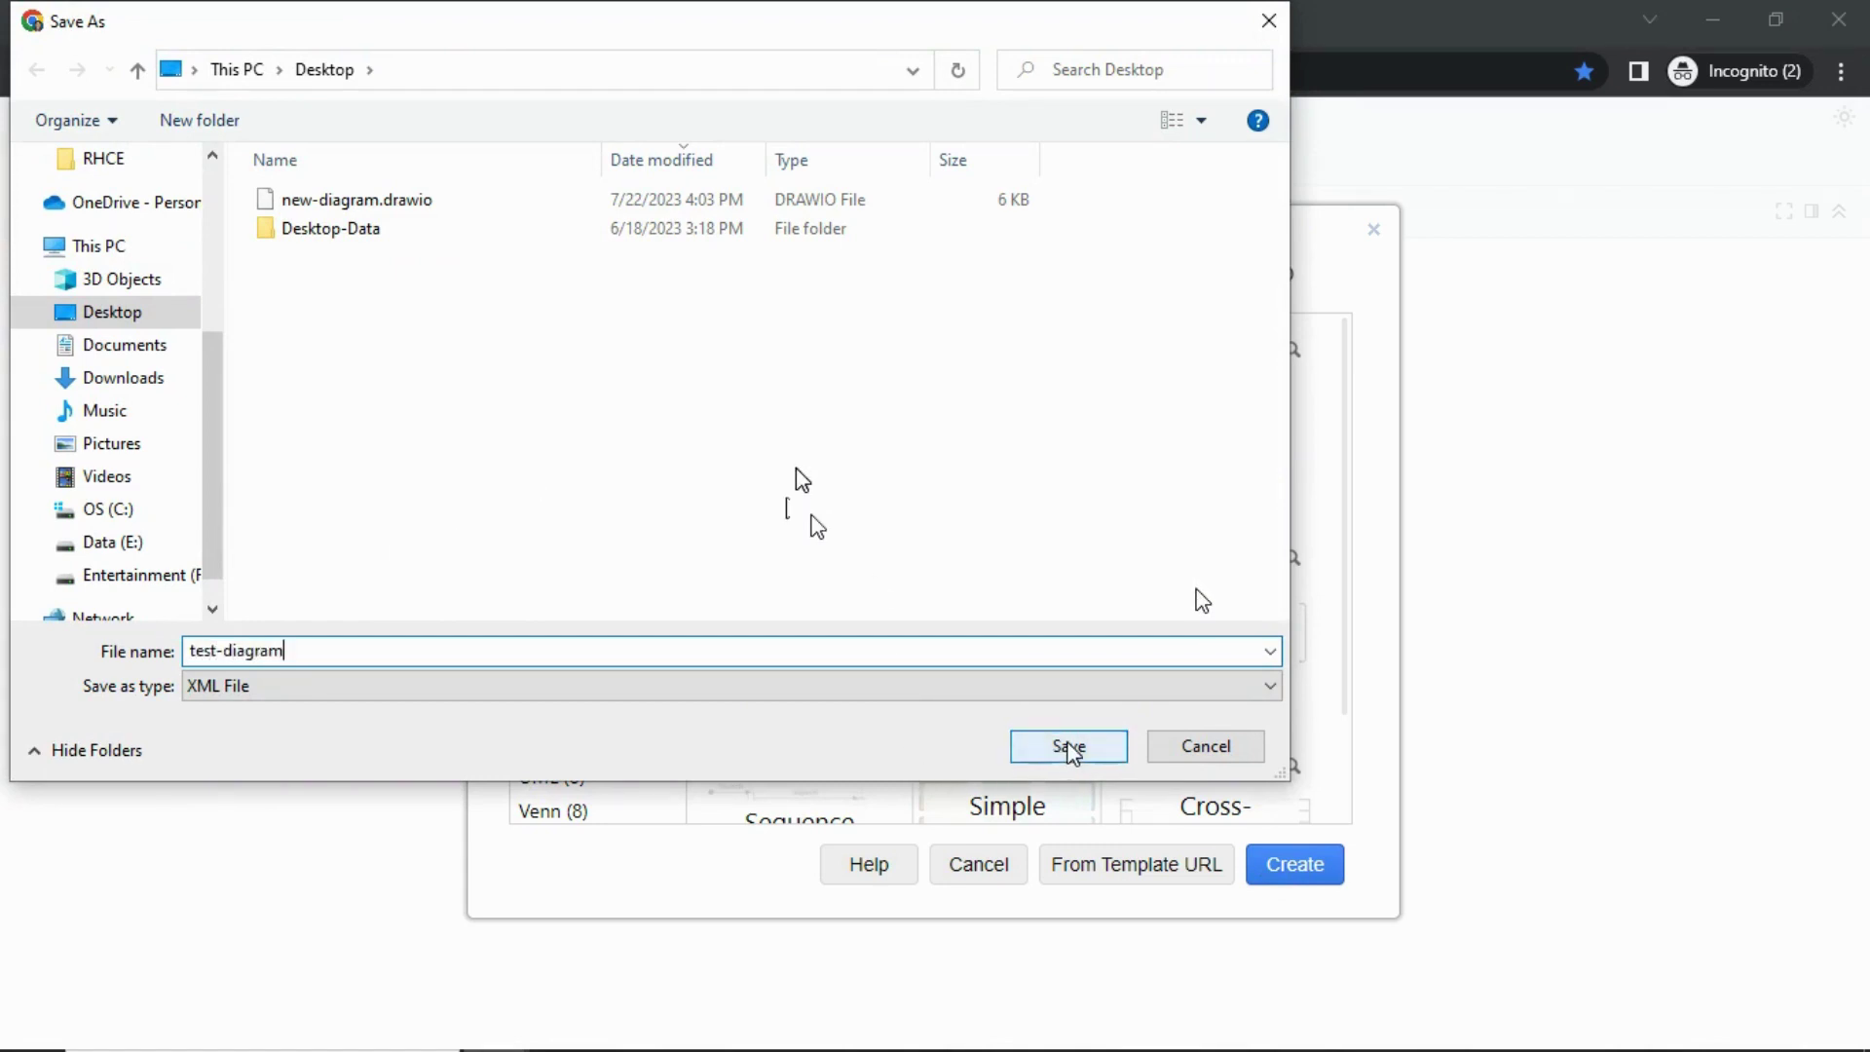
# Save the diagram to the Desktop as test-diagram.drawio
pyautogui.click(1068, 747)
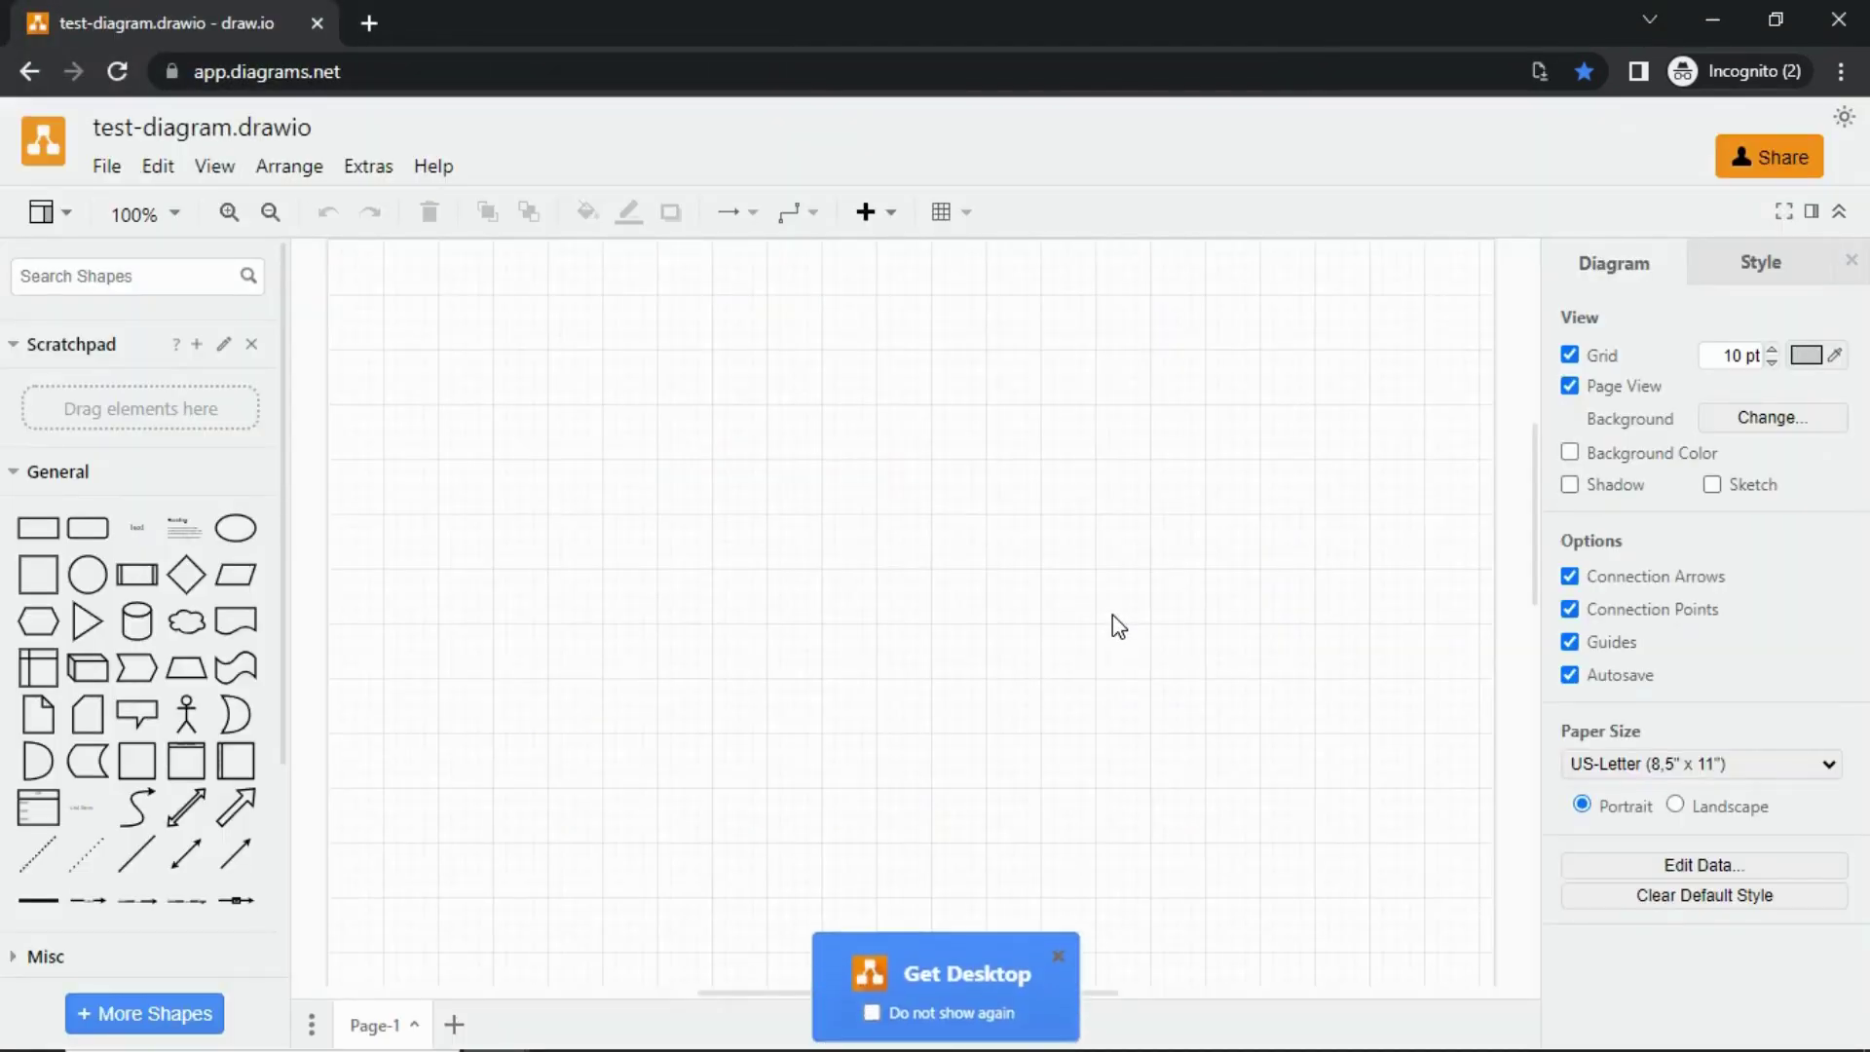
# Dismiss the Get Desktop popup and toggle grid and page view, keeping a 10 pt grid
pyautogui.click(1055, 947)
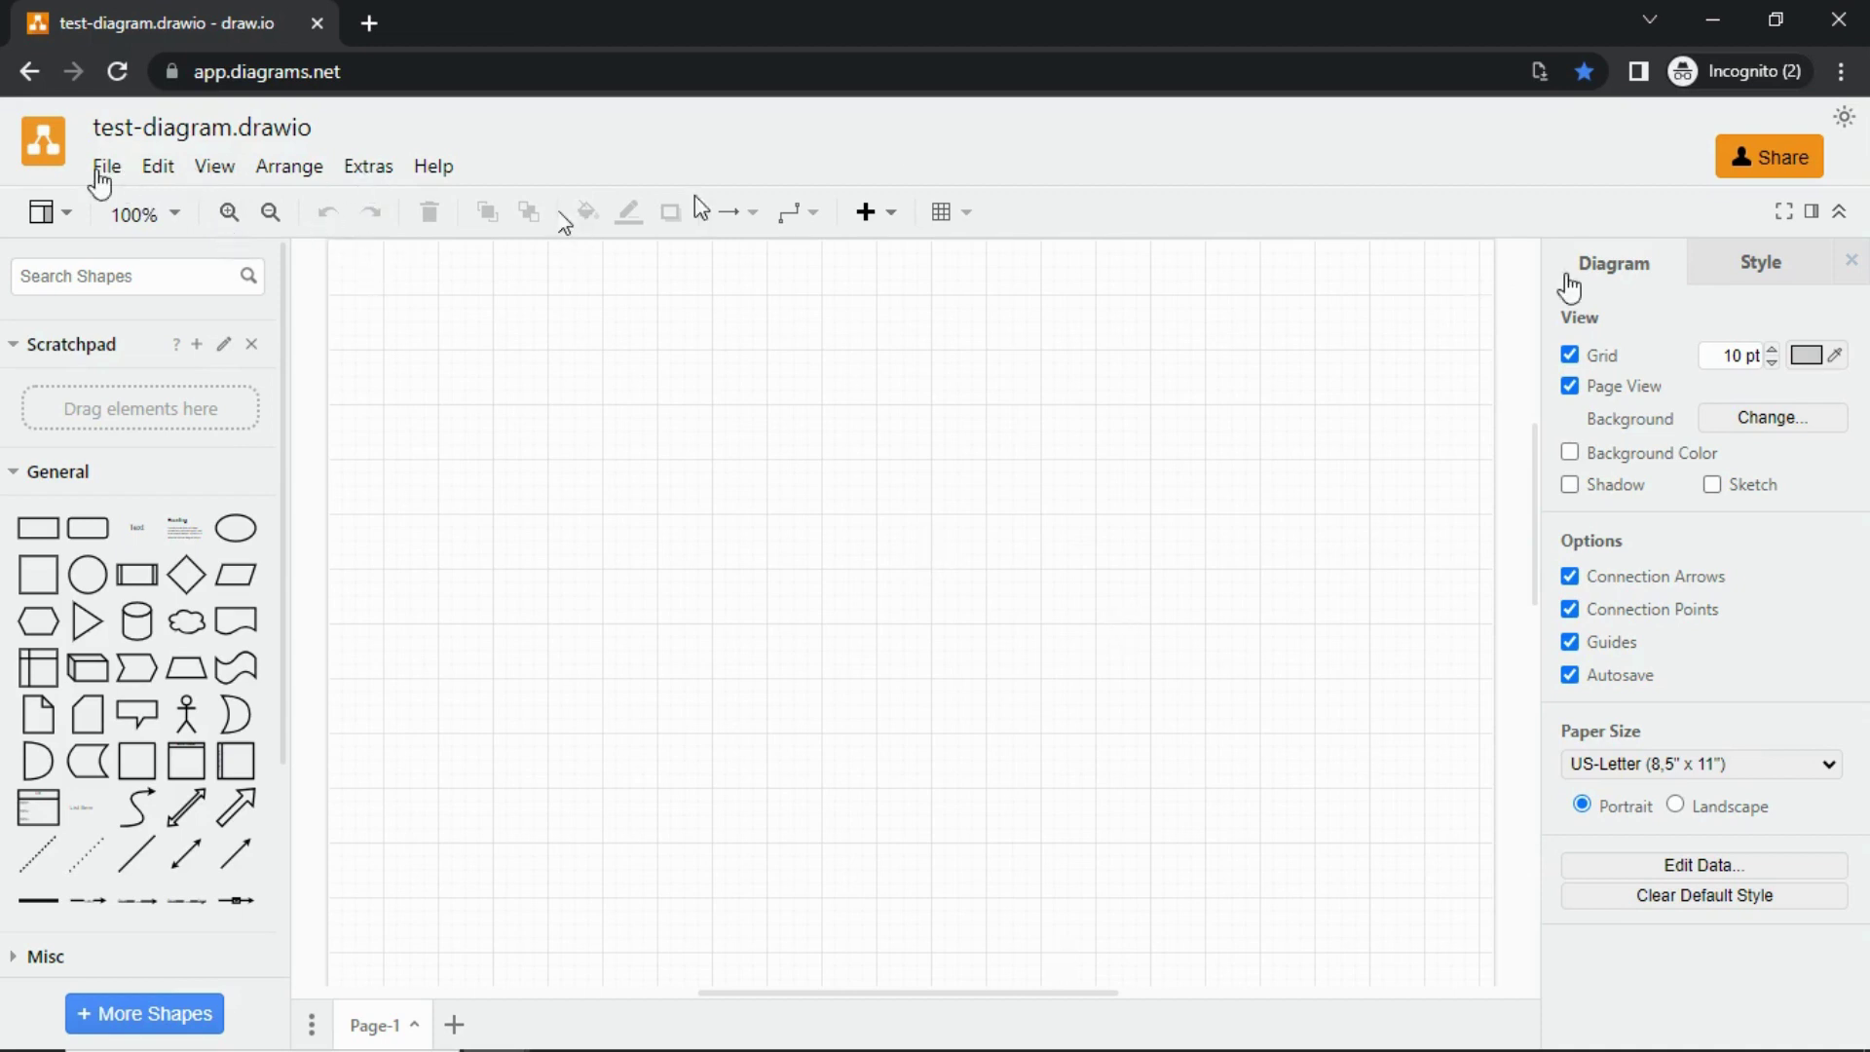
pyautogui.click(1570, 354)
pyautogui.click(1568, 355)
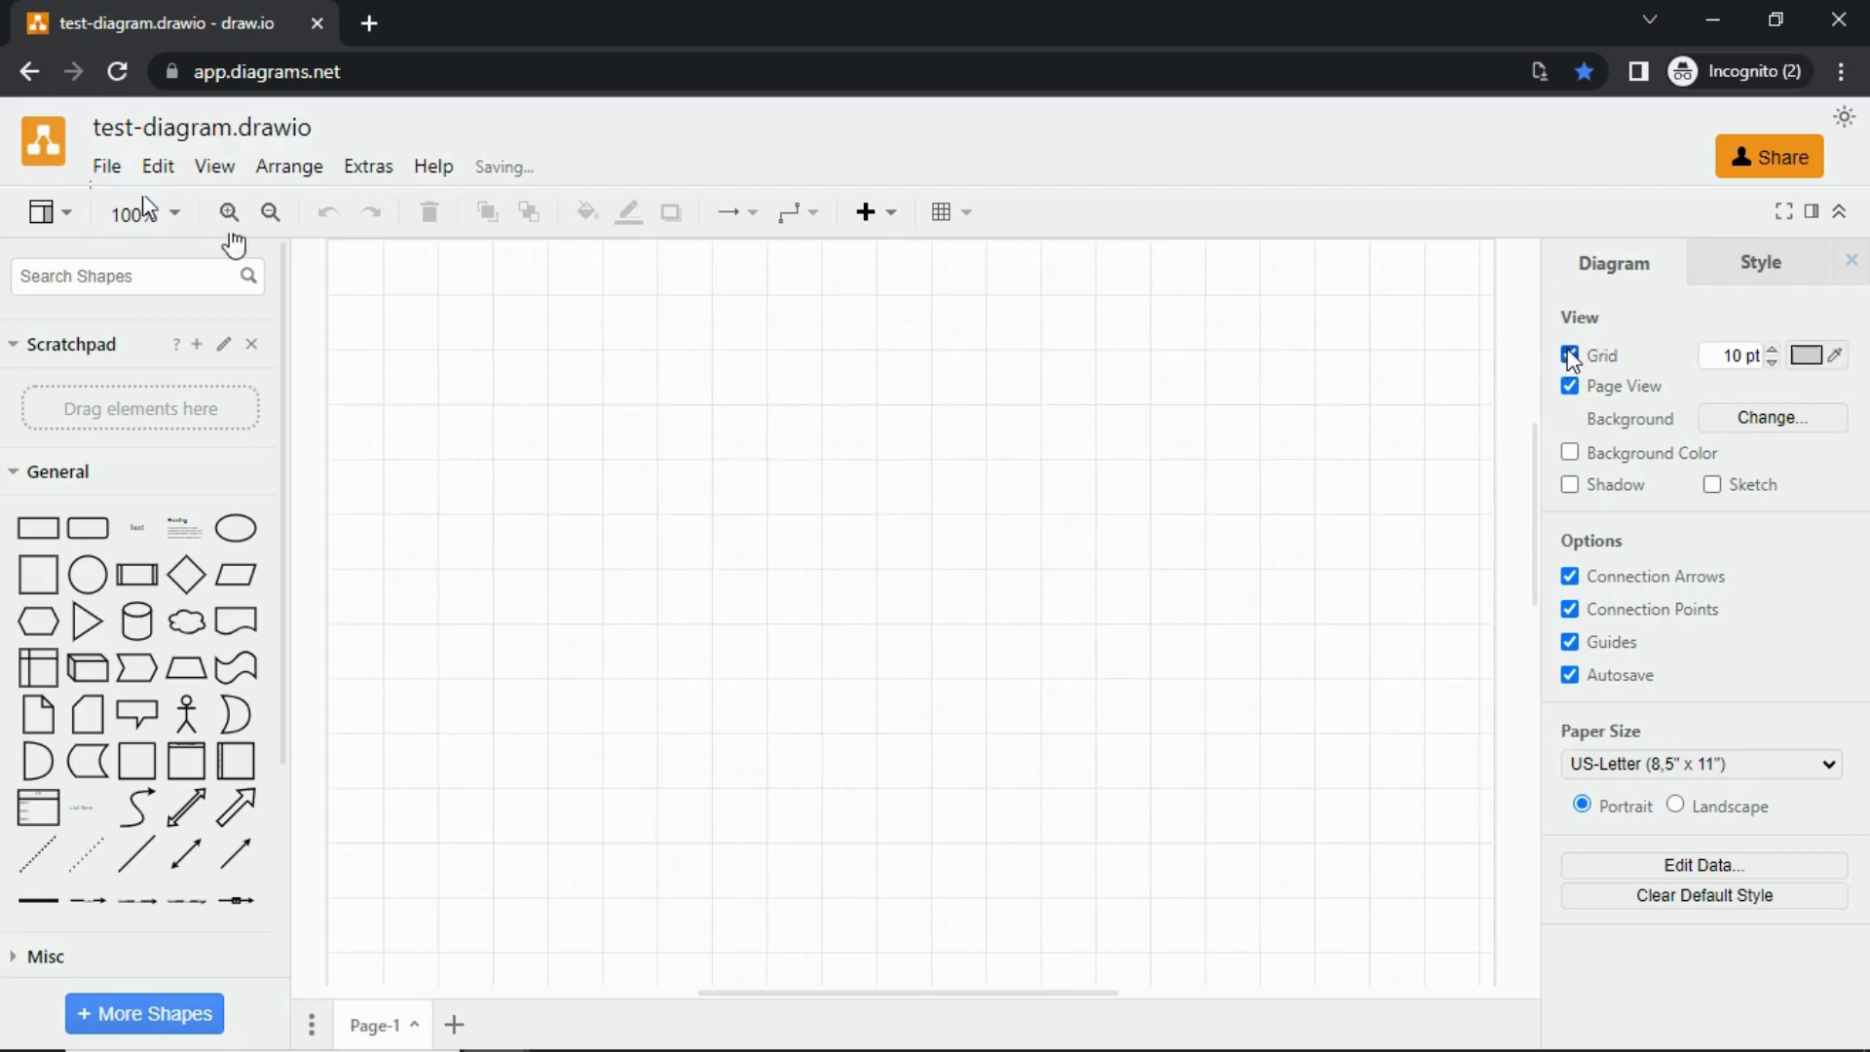
pyautogui.click(1569, 385)
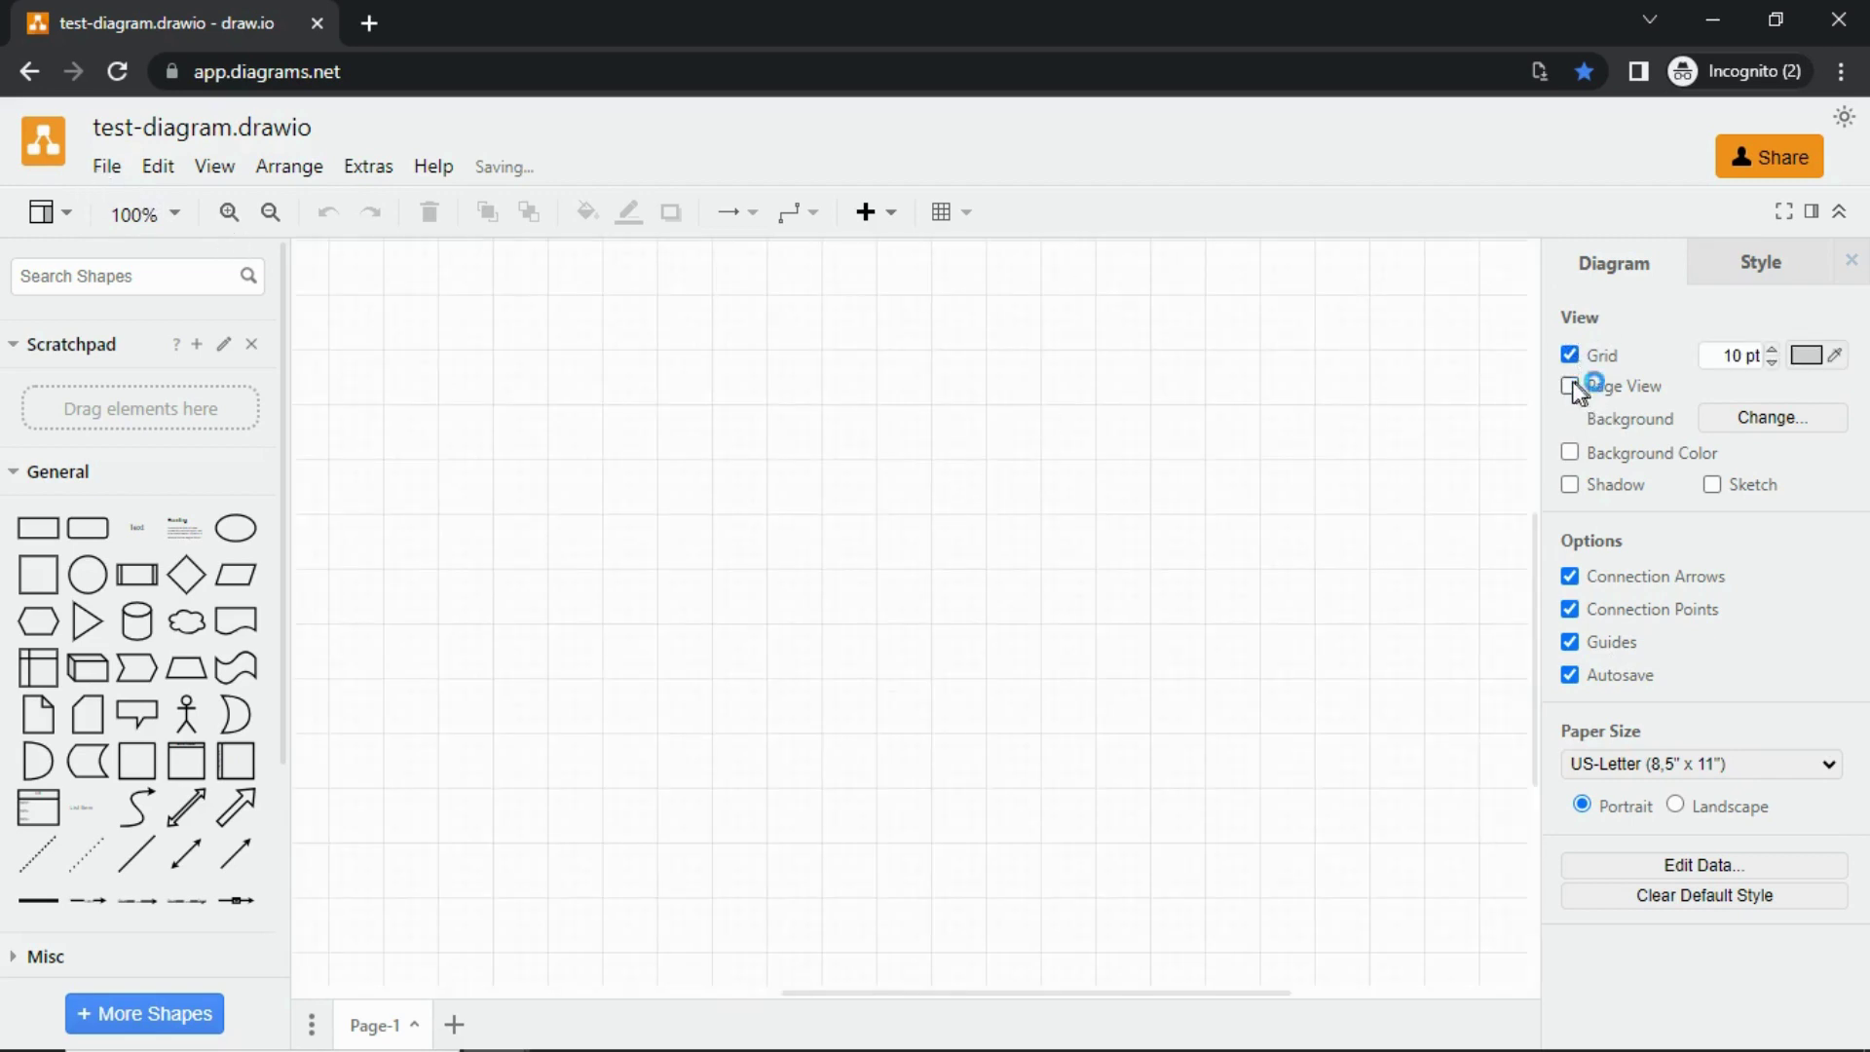
pyautogui.click(1769, 348)
pyautogui.click(1770, 366)
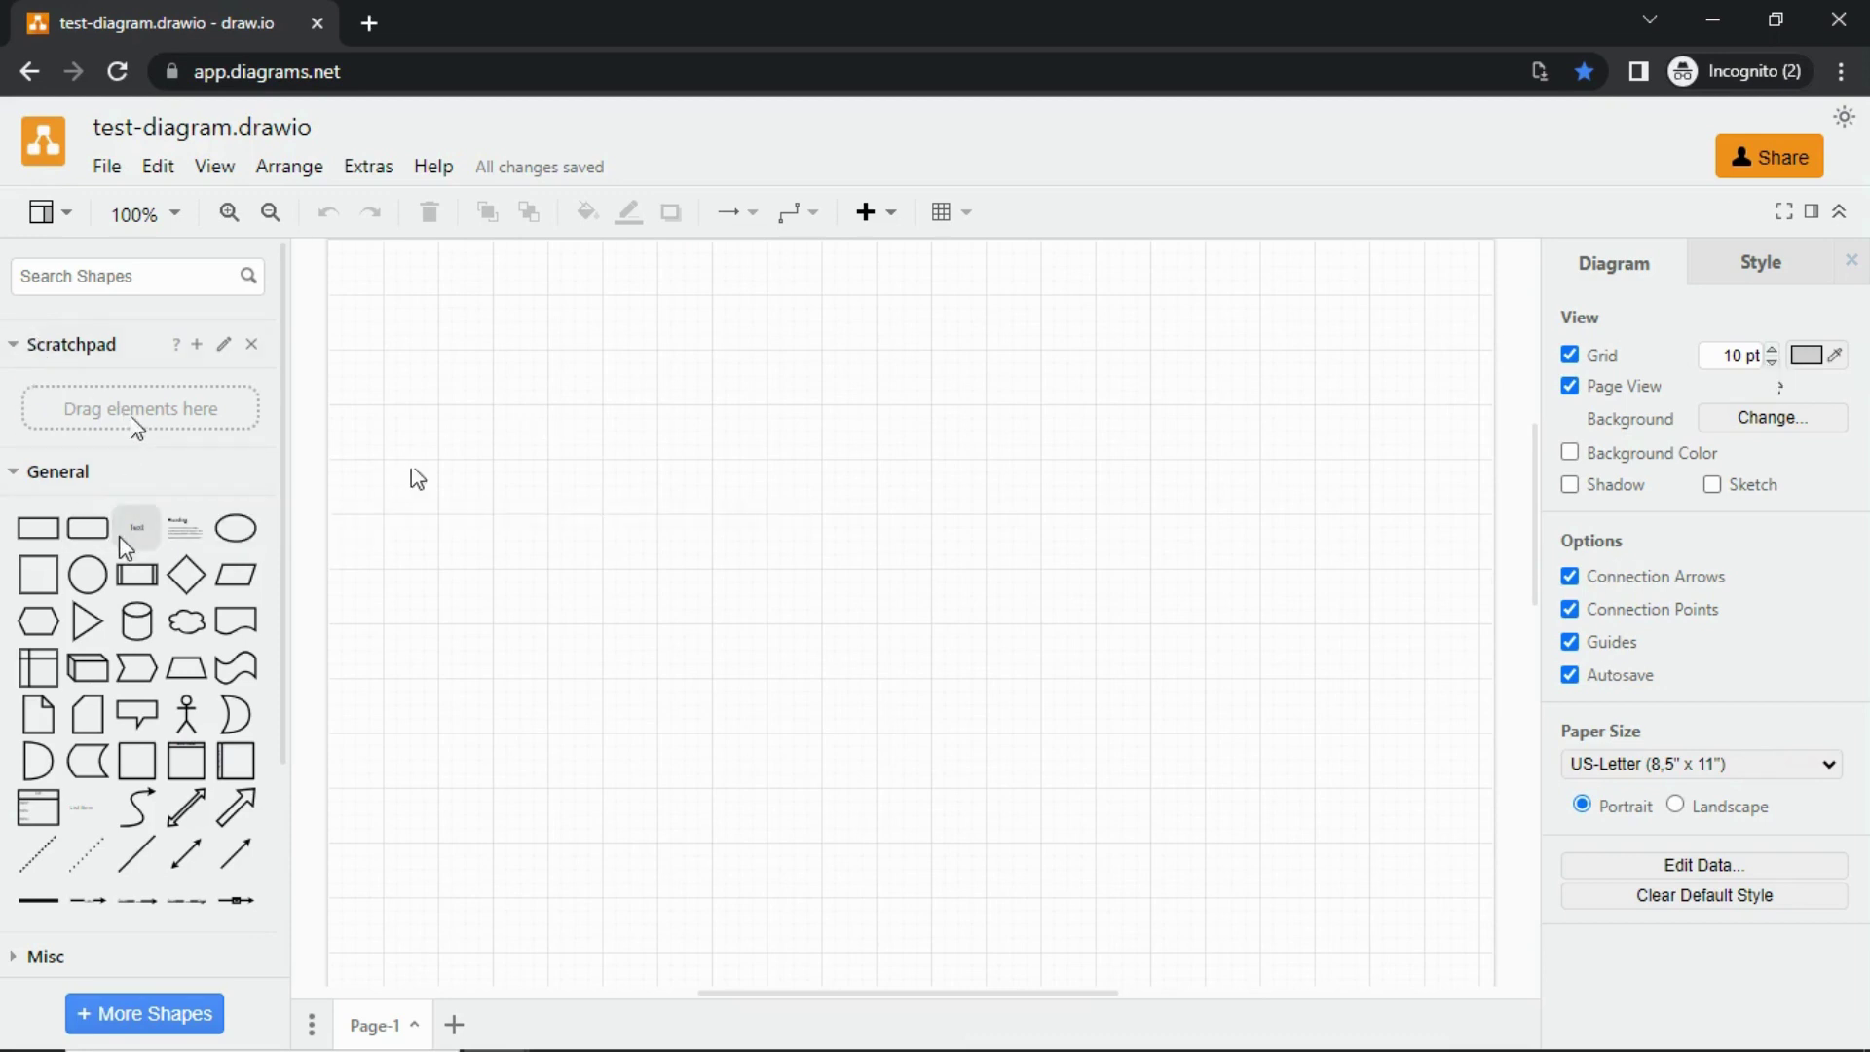
pyautogui.moveTo(136, 621)
pyautogui.scroll(-1, 147, 650)
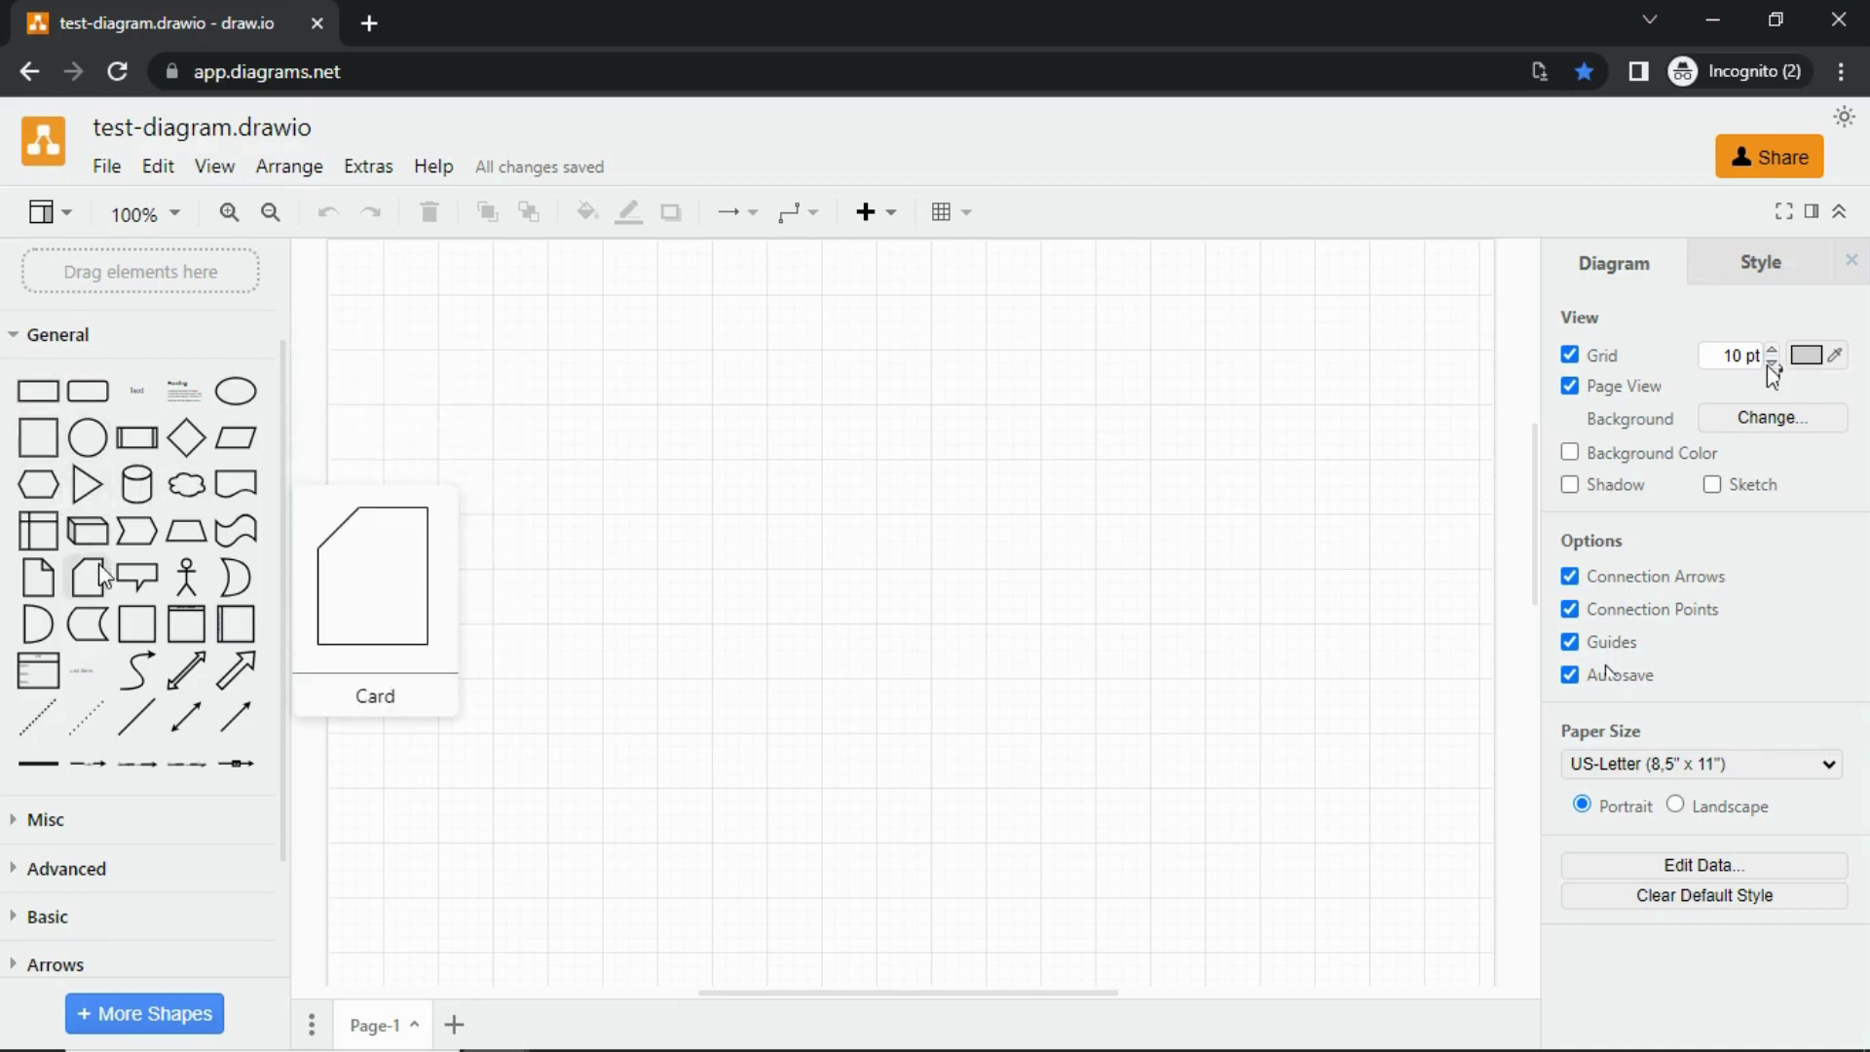
pyautogui.scroll(-1, 105, 658)
# Expand the Misc and Arrows sections in the Shapes sidebar
pyautogui.click(46, 666)
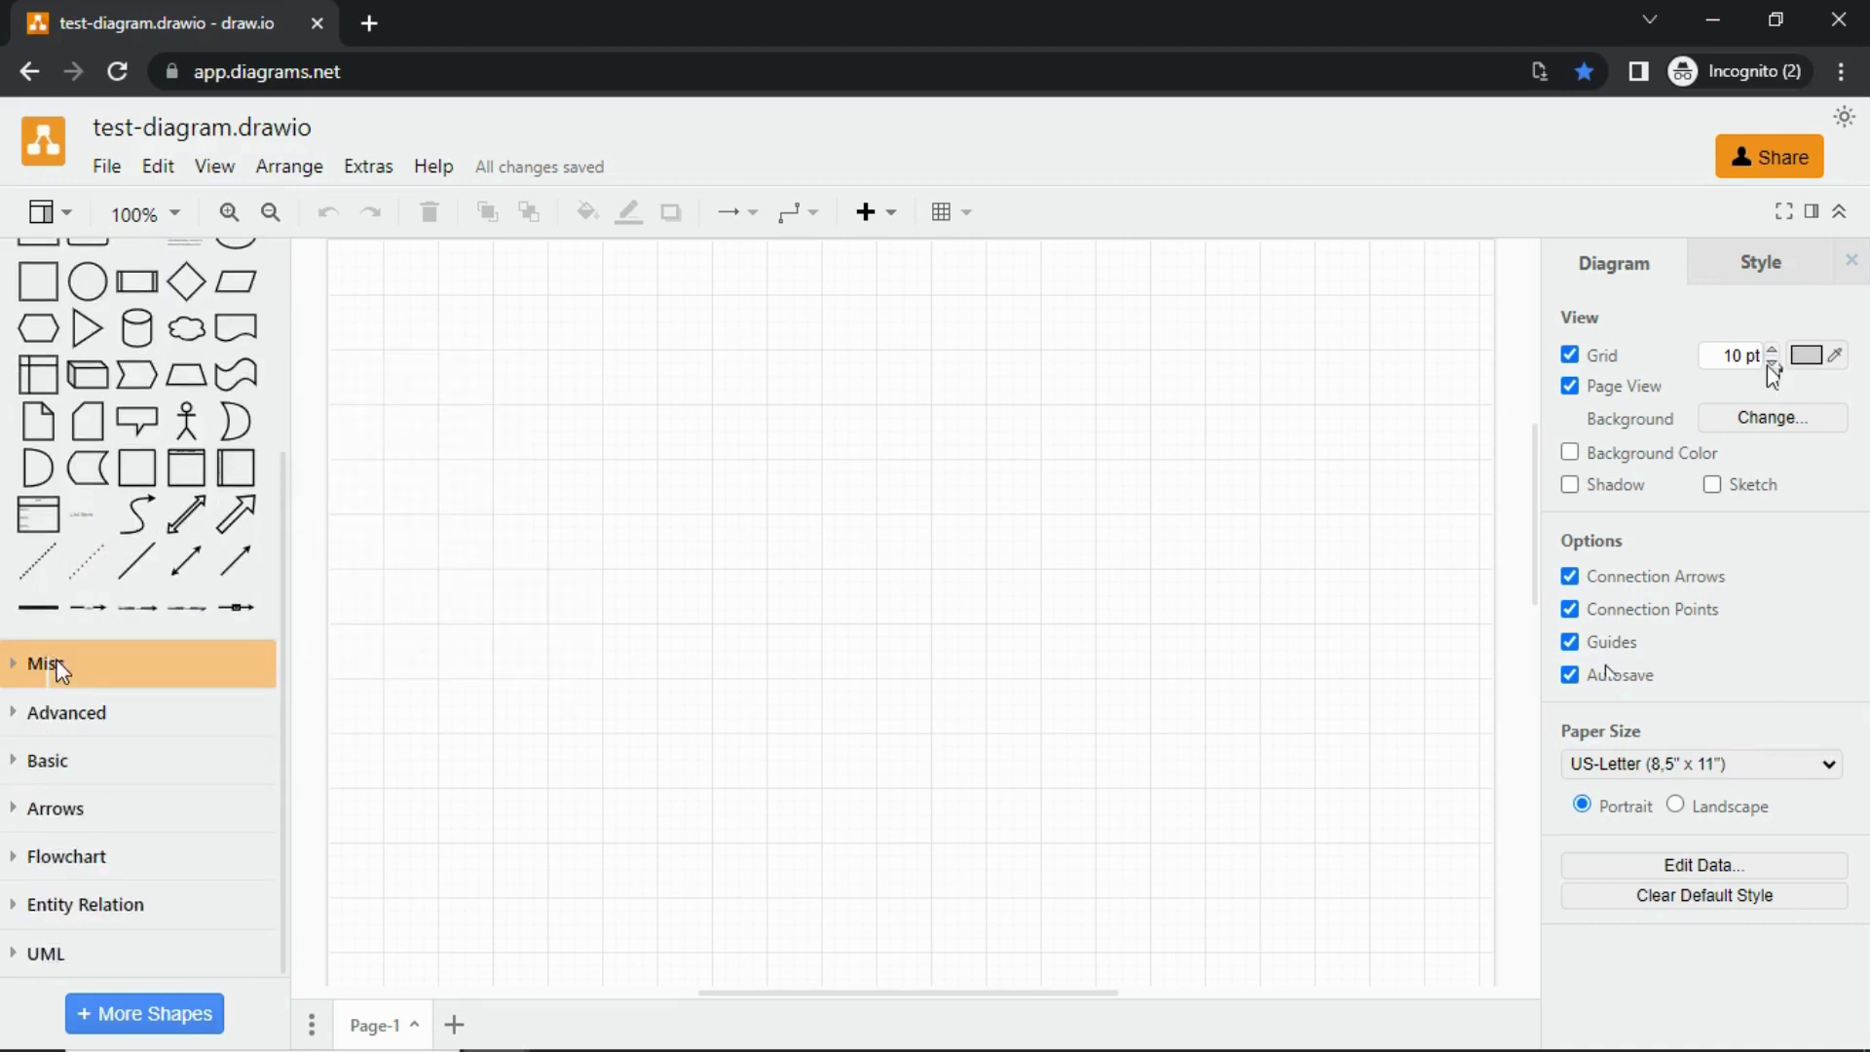
pyautogui.scroll(-1, 68, 693)
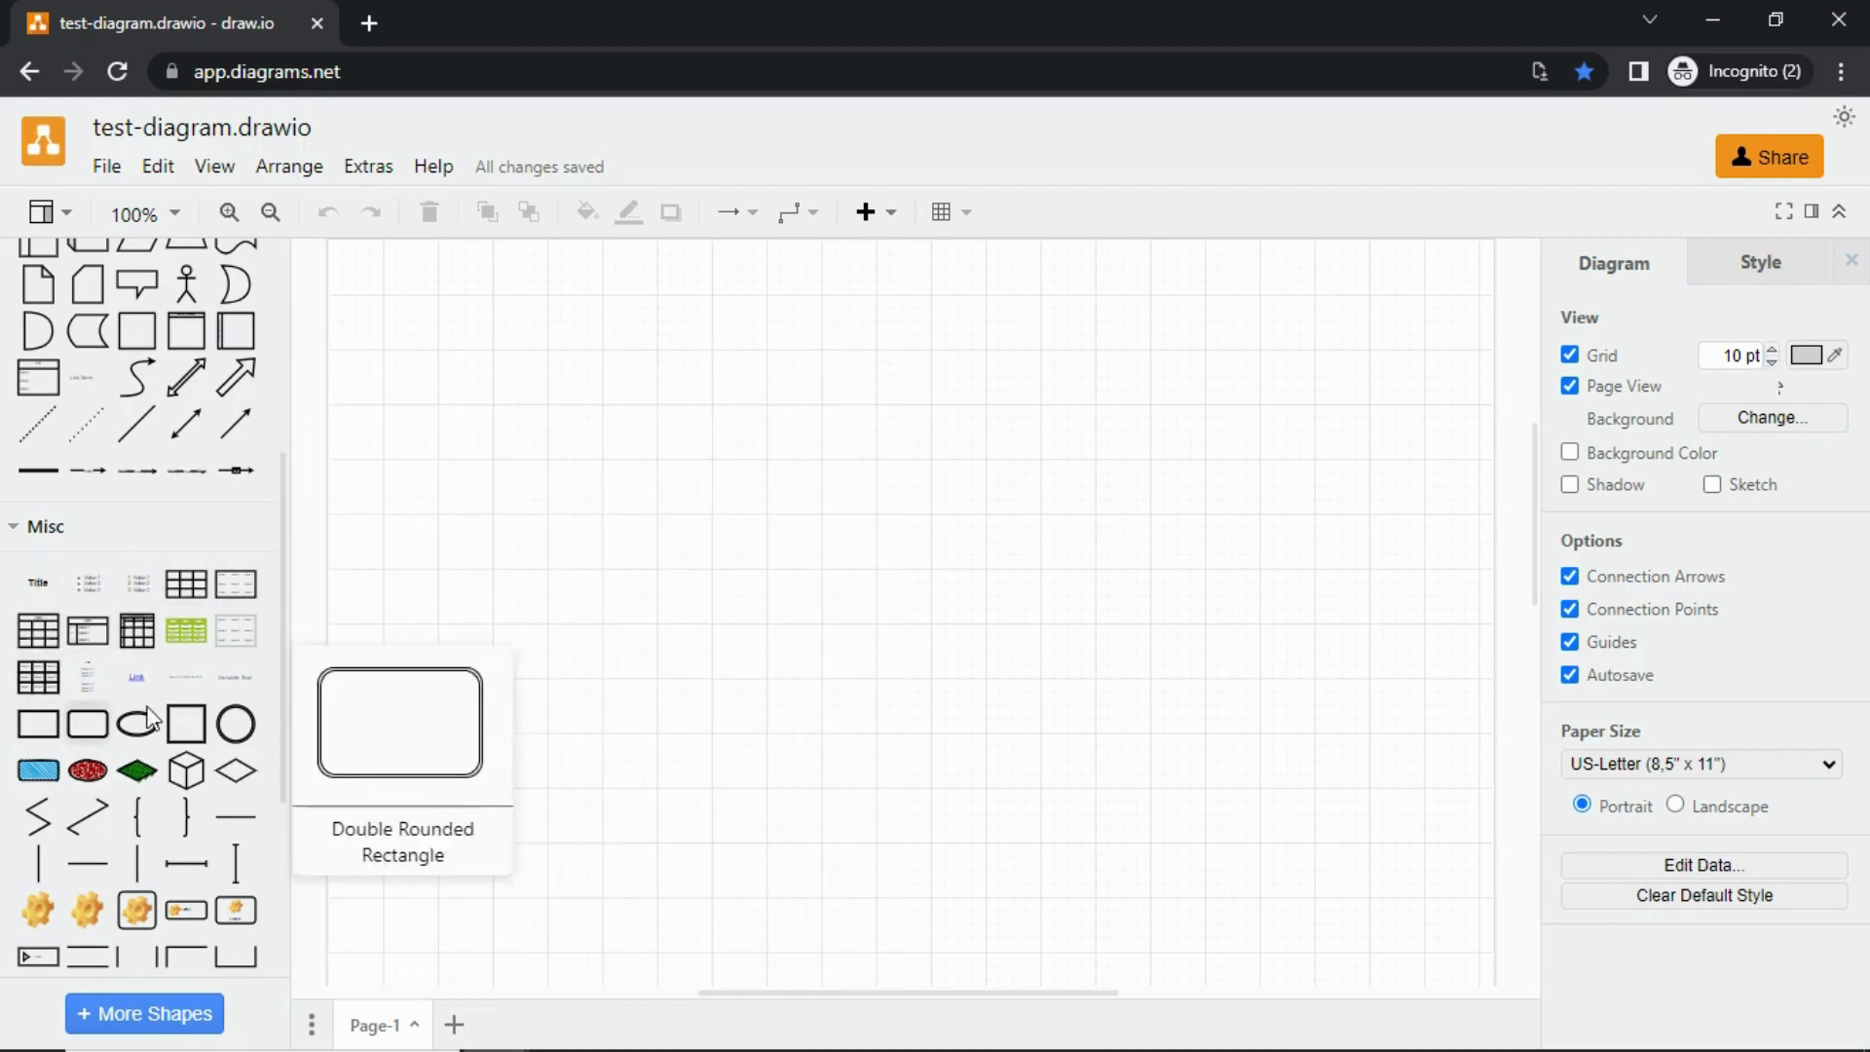
pyautogui.scroll(-2, 220, 896)
pyautogui.scroll(-1, 219, 896)
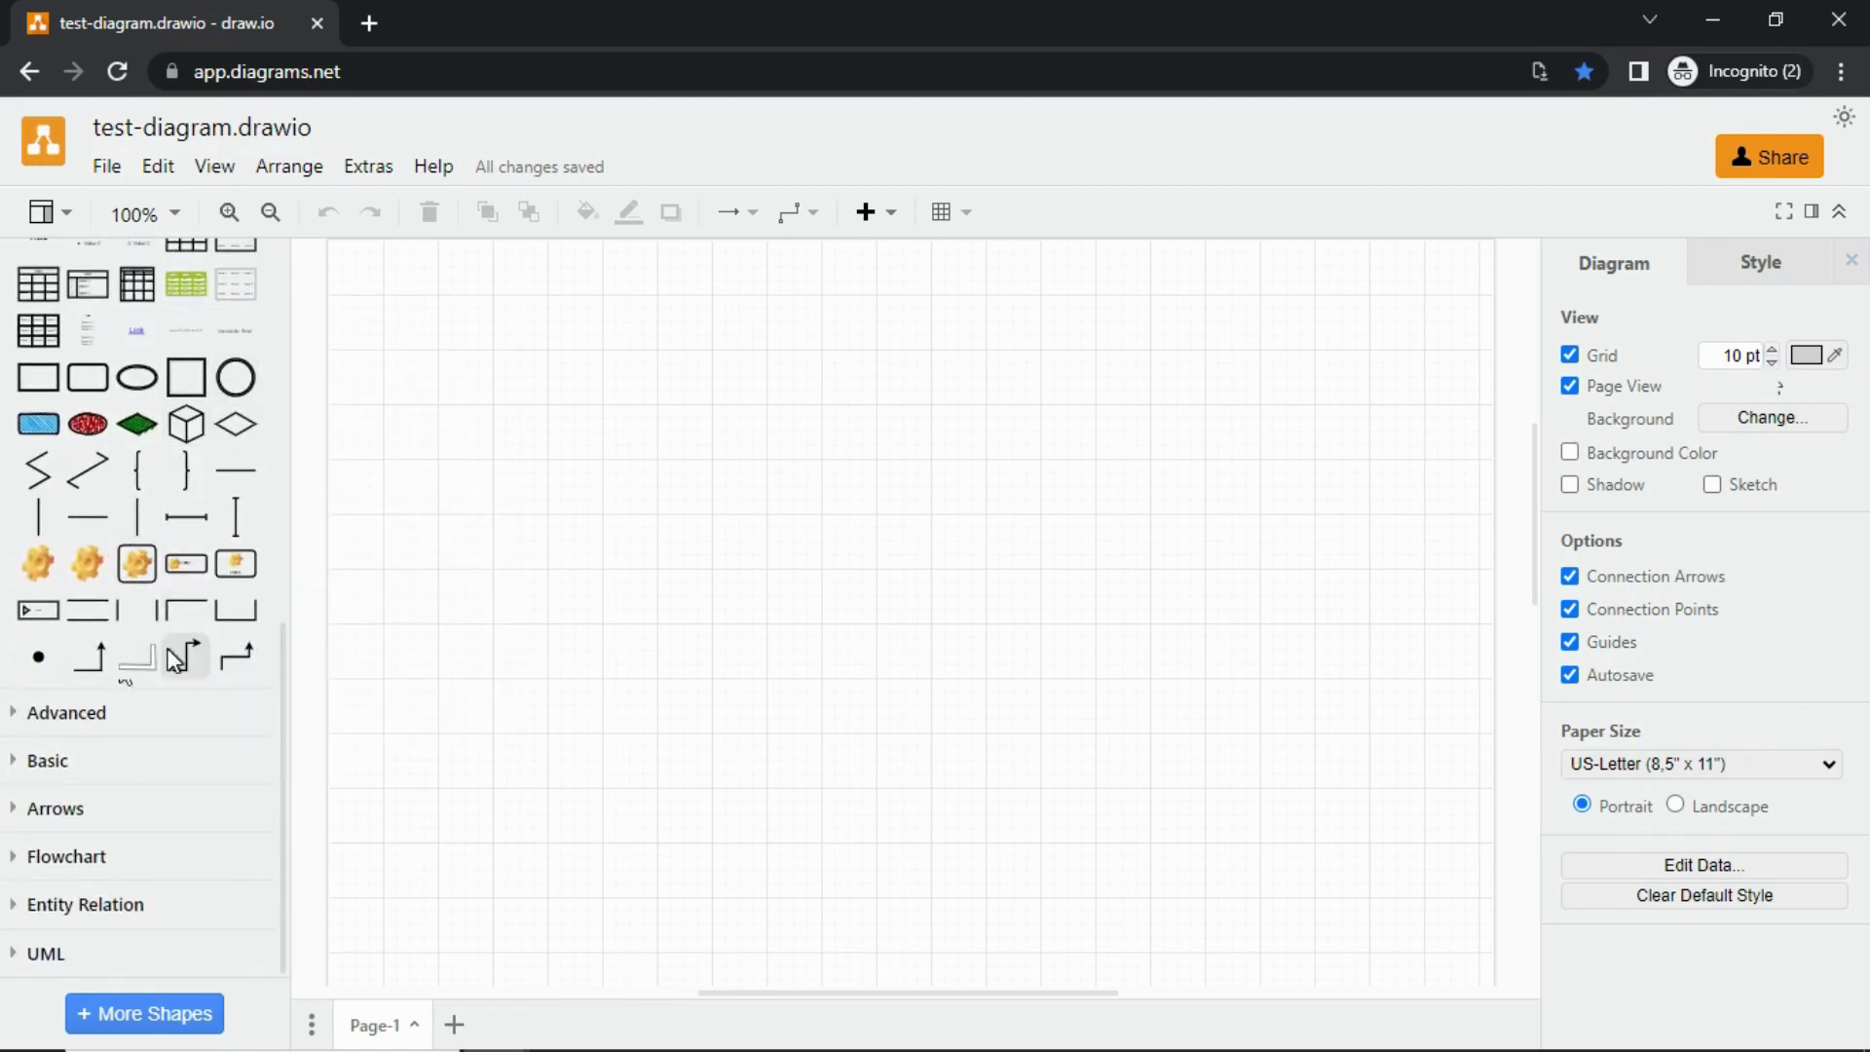
pyautogui.click(39, 812)
pyautogui.scroll(-1, 63, 759)
pyautogui.scroll(-1, 99, 678)
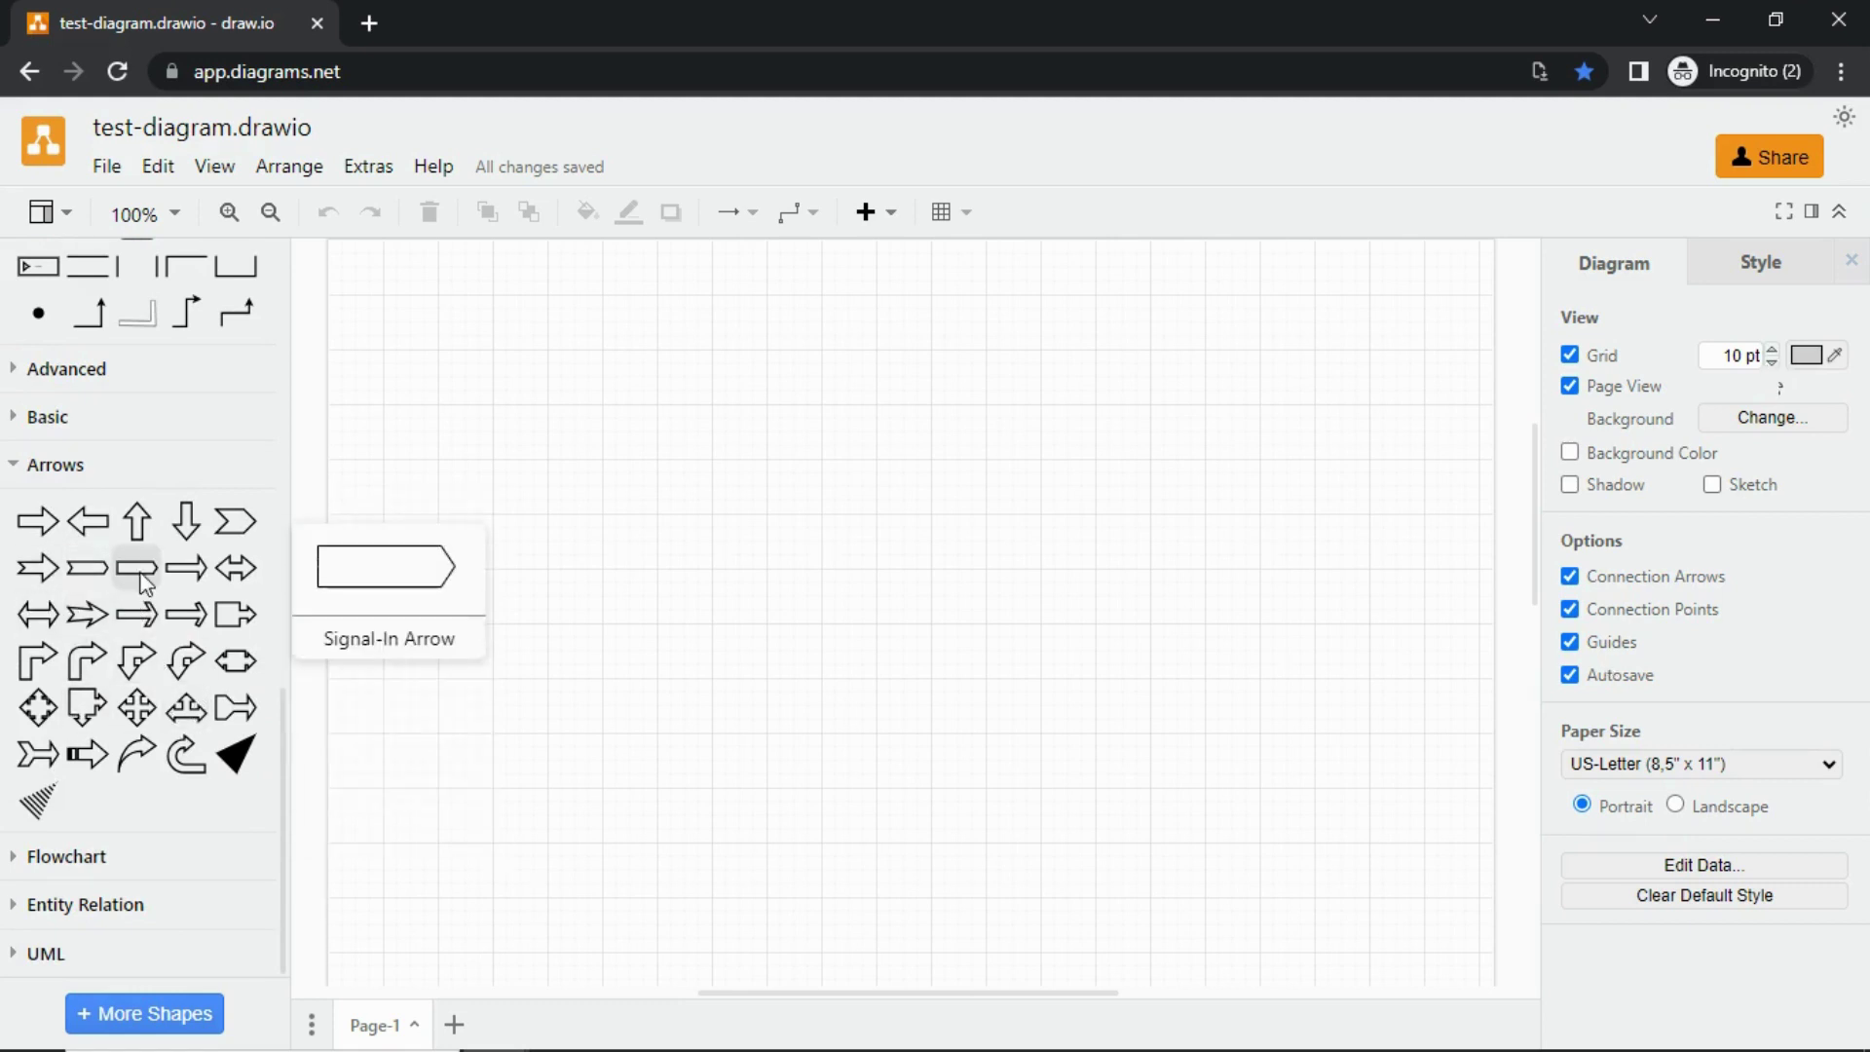
pyautogui.scroll(5, 157, 674)
pyautogui.scroll(5, 158, 674)
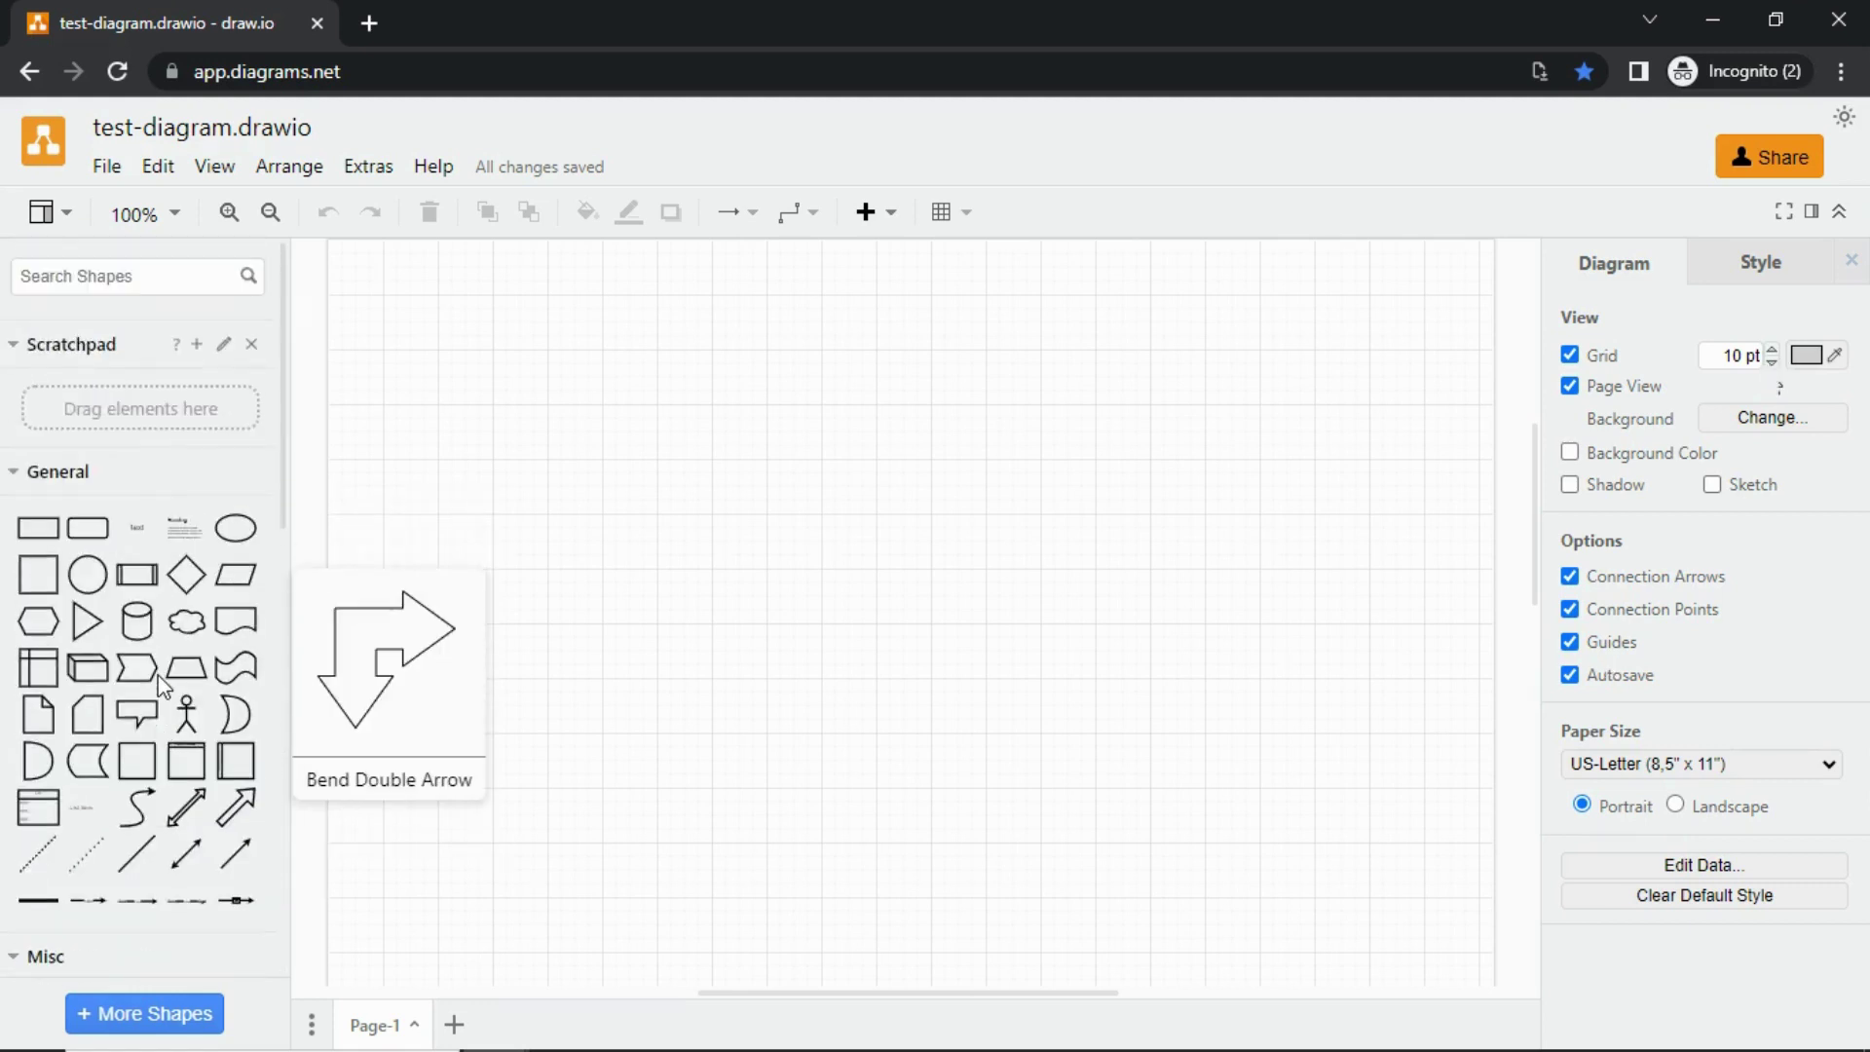
# Add a Directional Connector and drag its start upward so it points straight down
pyautogui.click(234, 865)
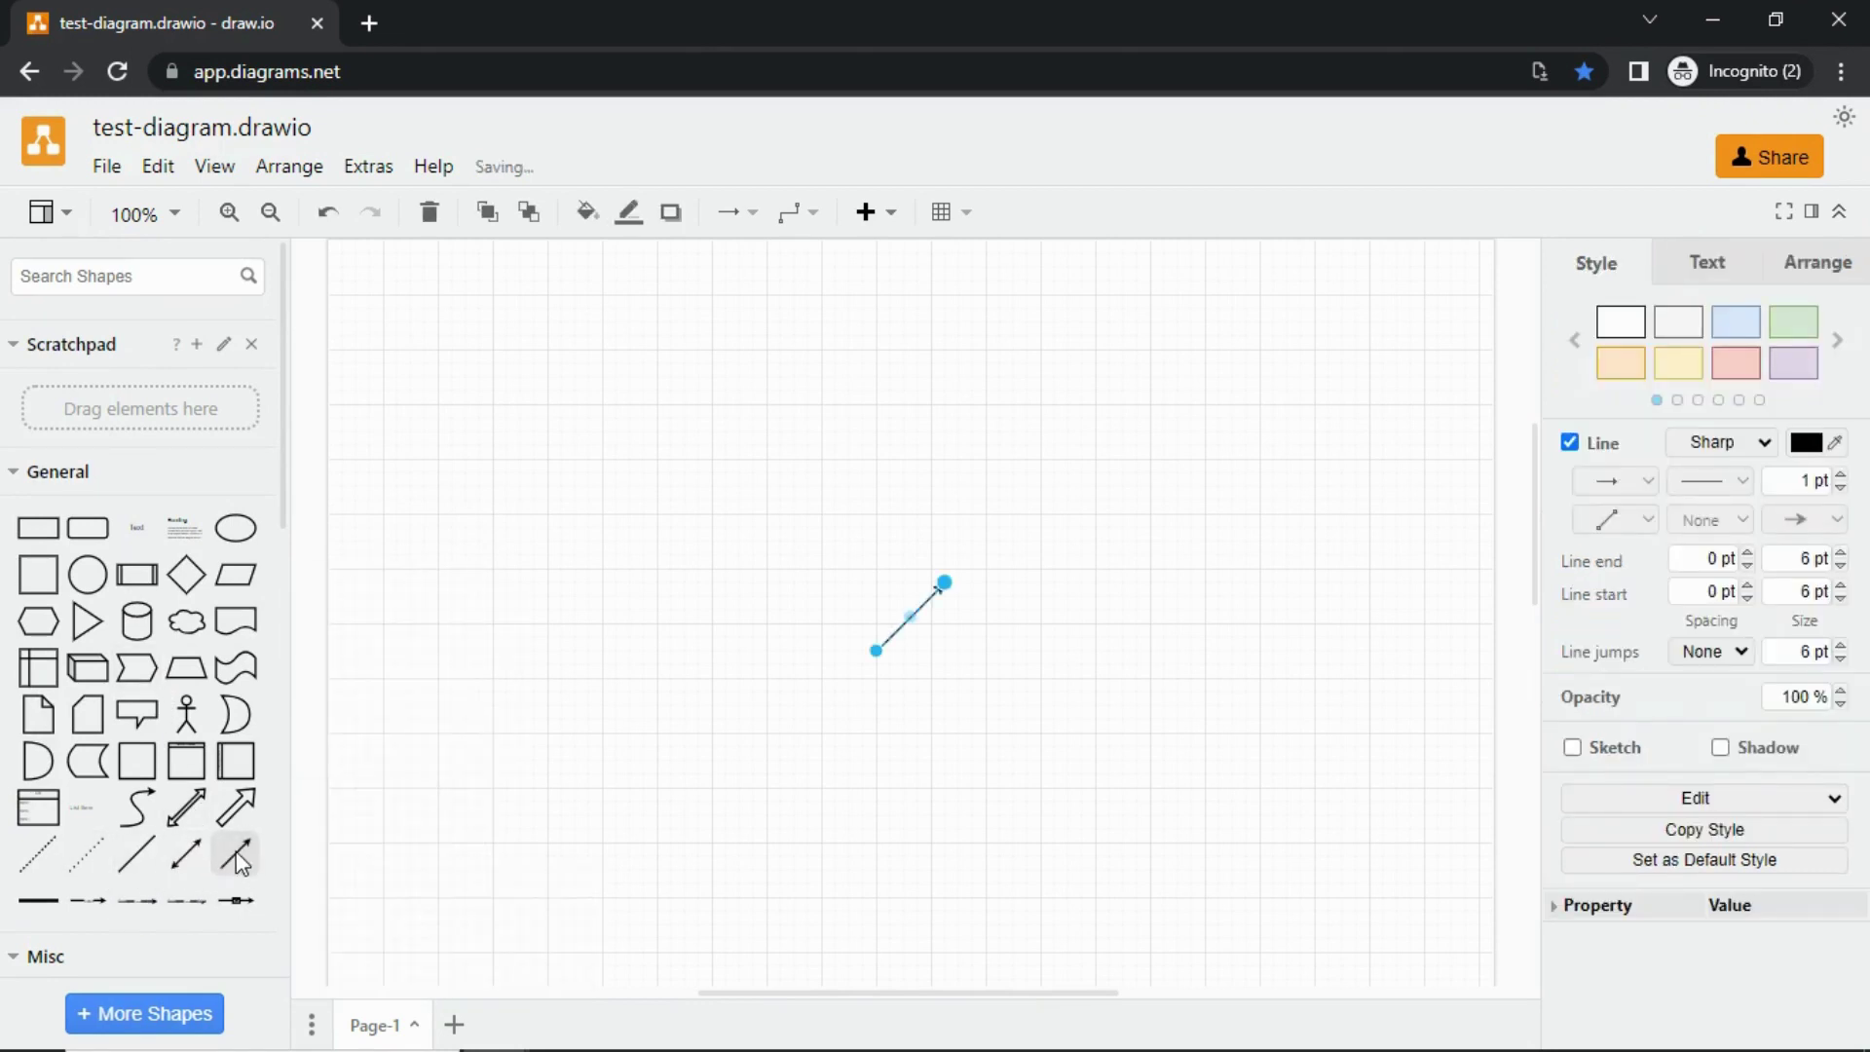
pyautogui.moveTo(875, 651)
pyautogui.mouseDown()
pyautogui.moveTo(856, 497)
pyautogui.moveTo(878, 405)
pyautogui.moveTo(859, 589)
pyautogui.moveTo(878, 586)
pyautogui.mouseUp()
pyautogui.click(826, 400)
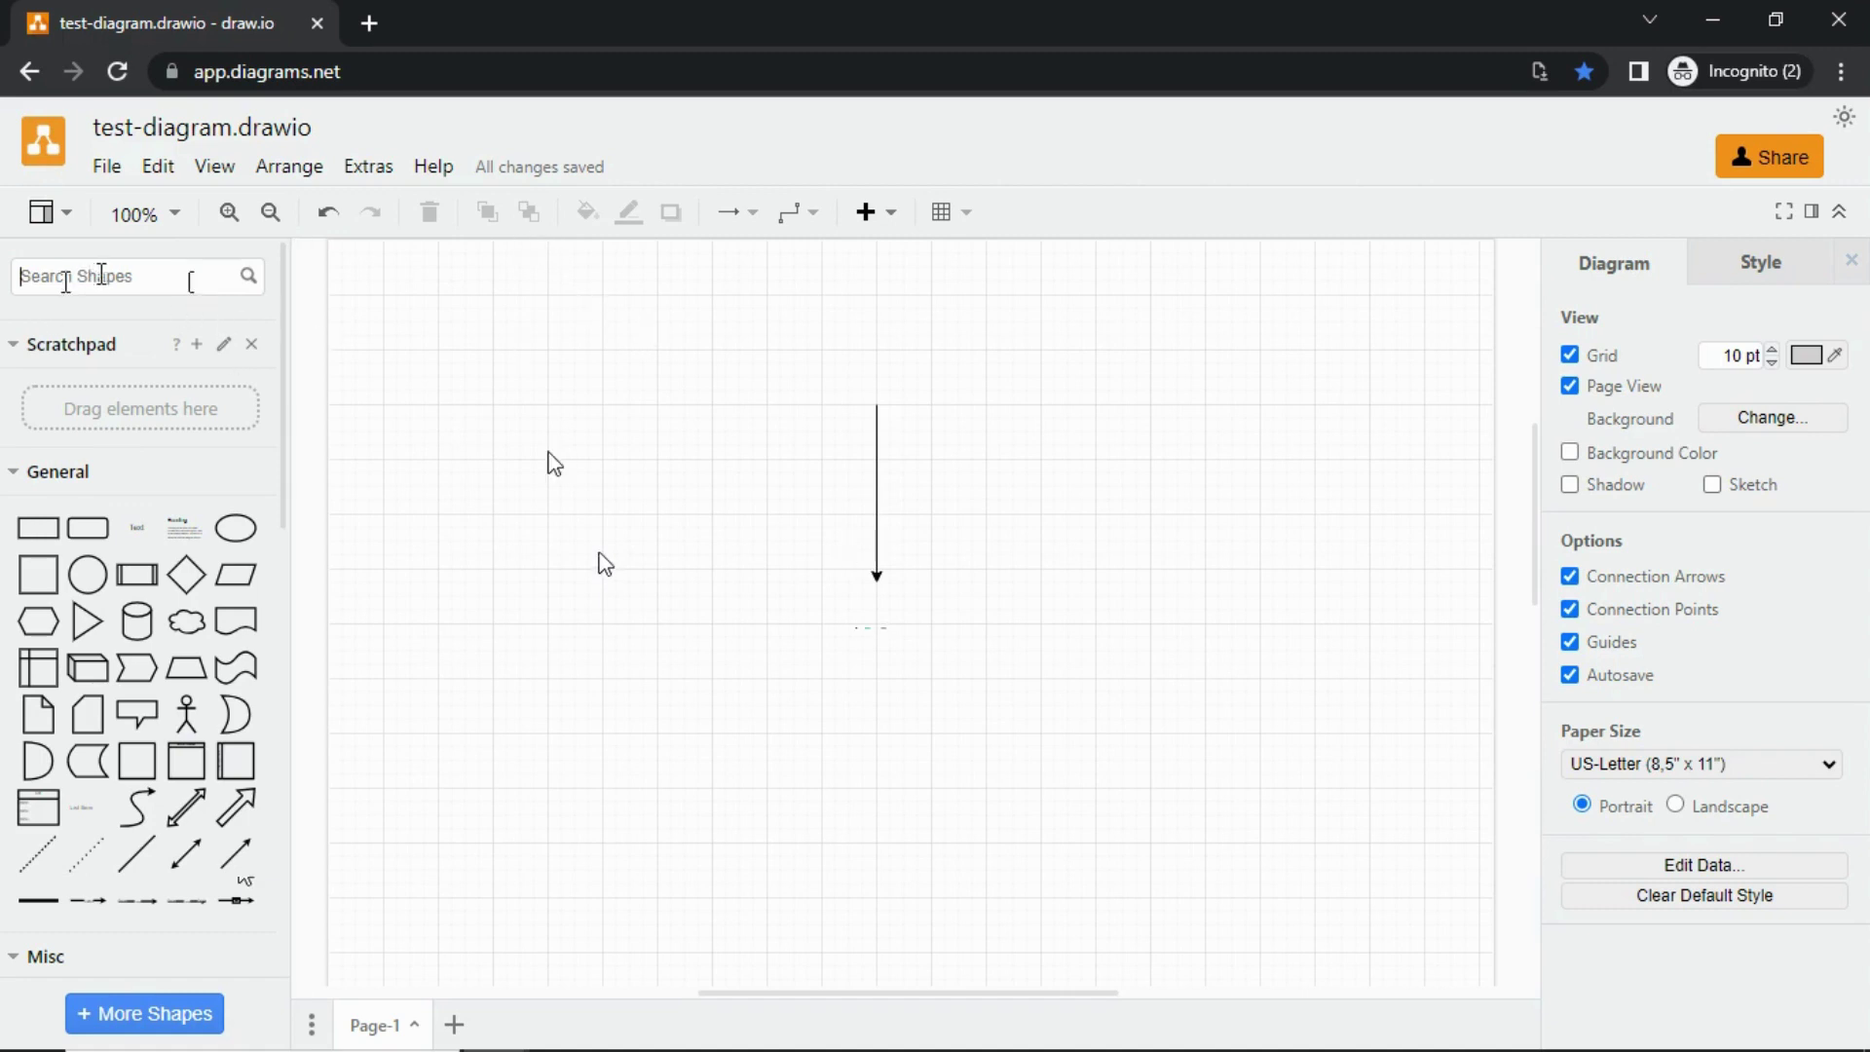
pyautogui.write('vpc')
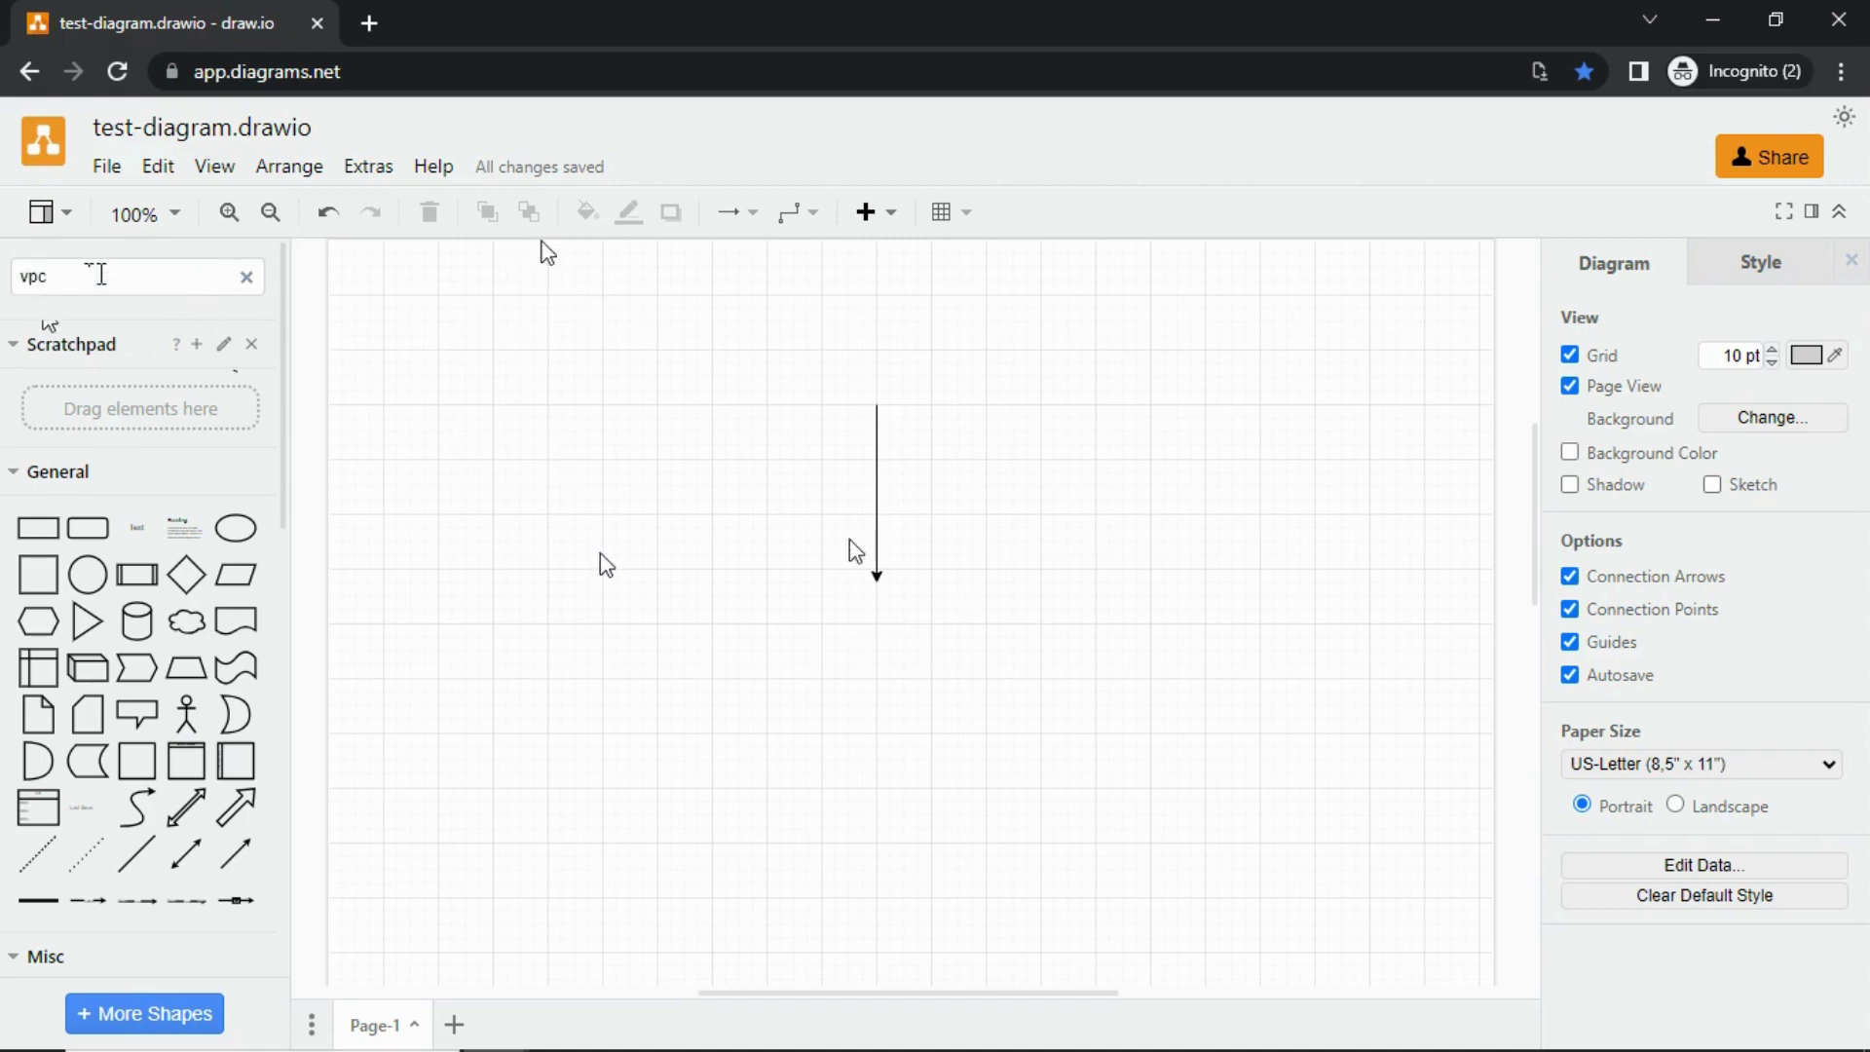
# Search 'vpc', insert the VPC group, and drag its corners to enlarge it around the arrow
pyautogui.press('Return')
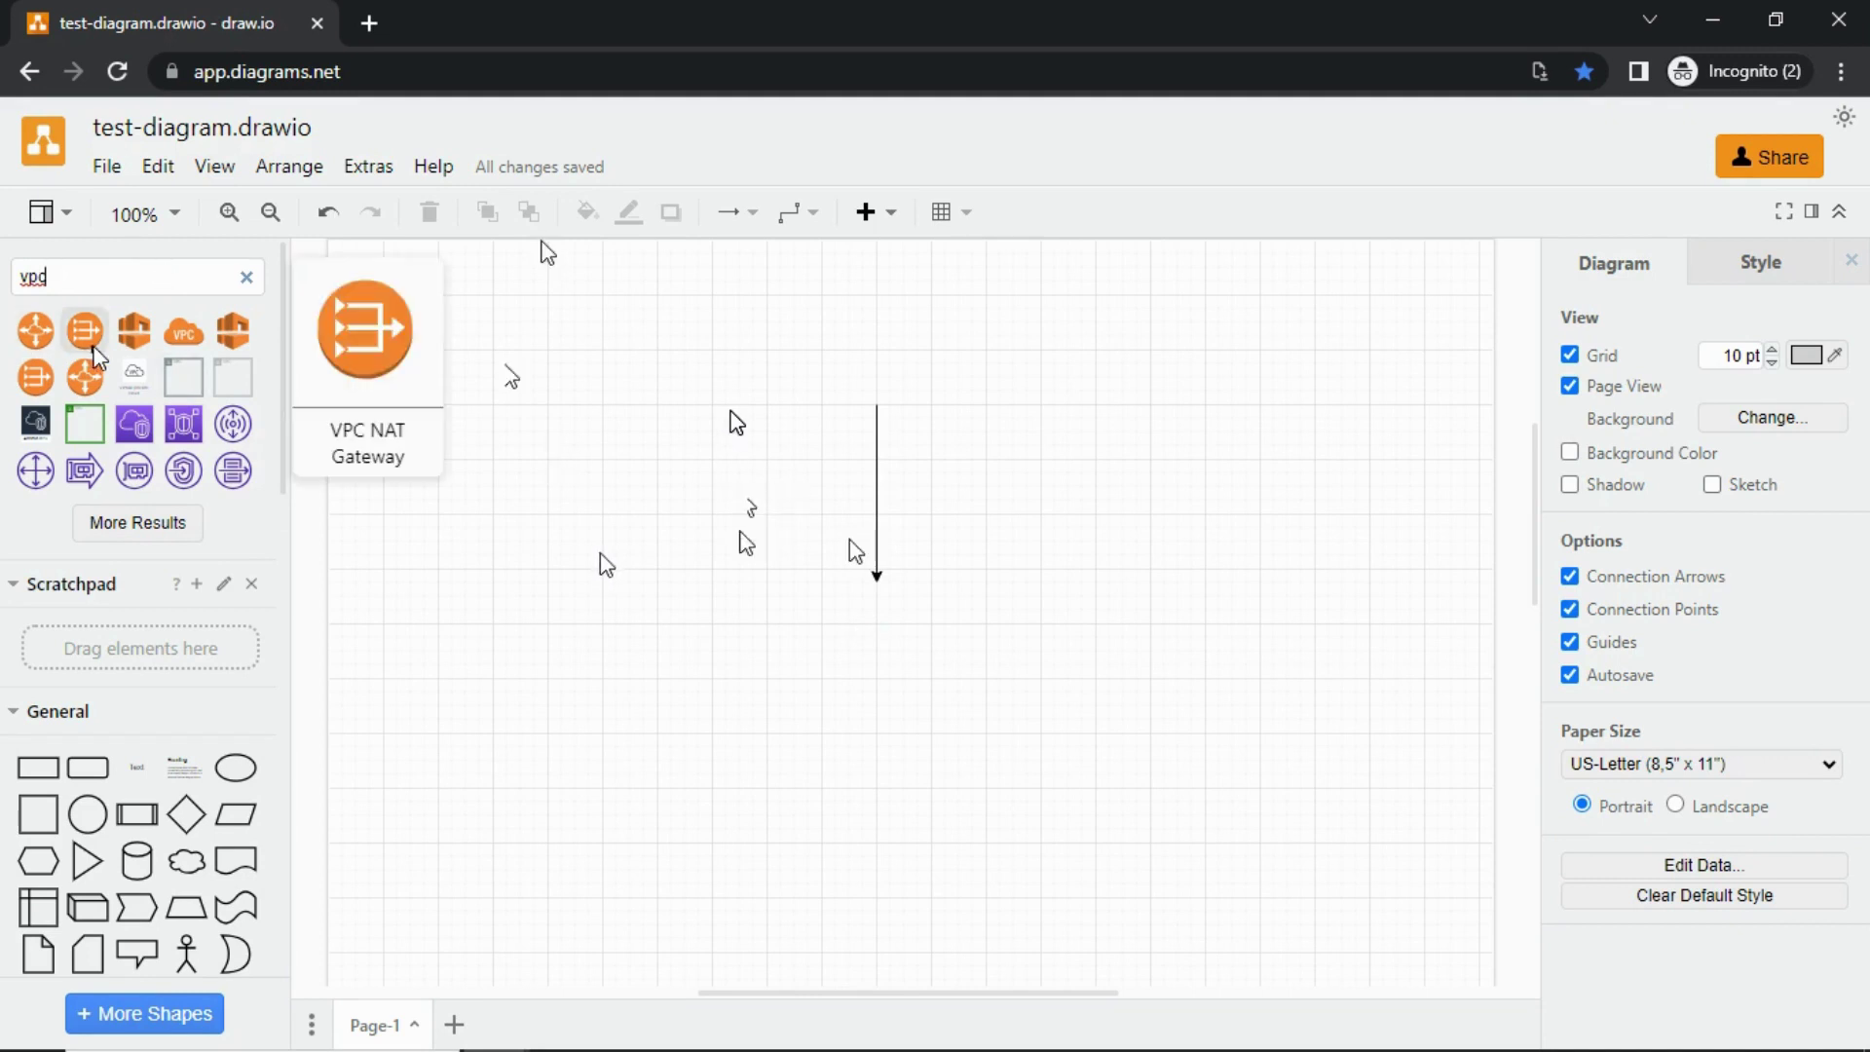
pyautogui.moveTo(233, 377)
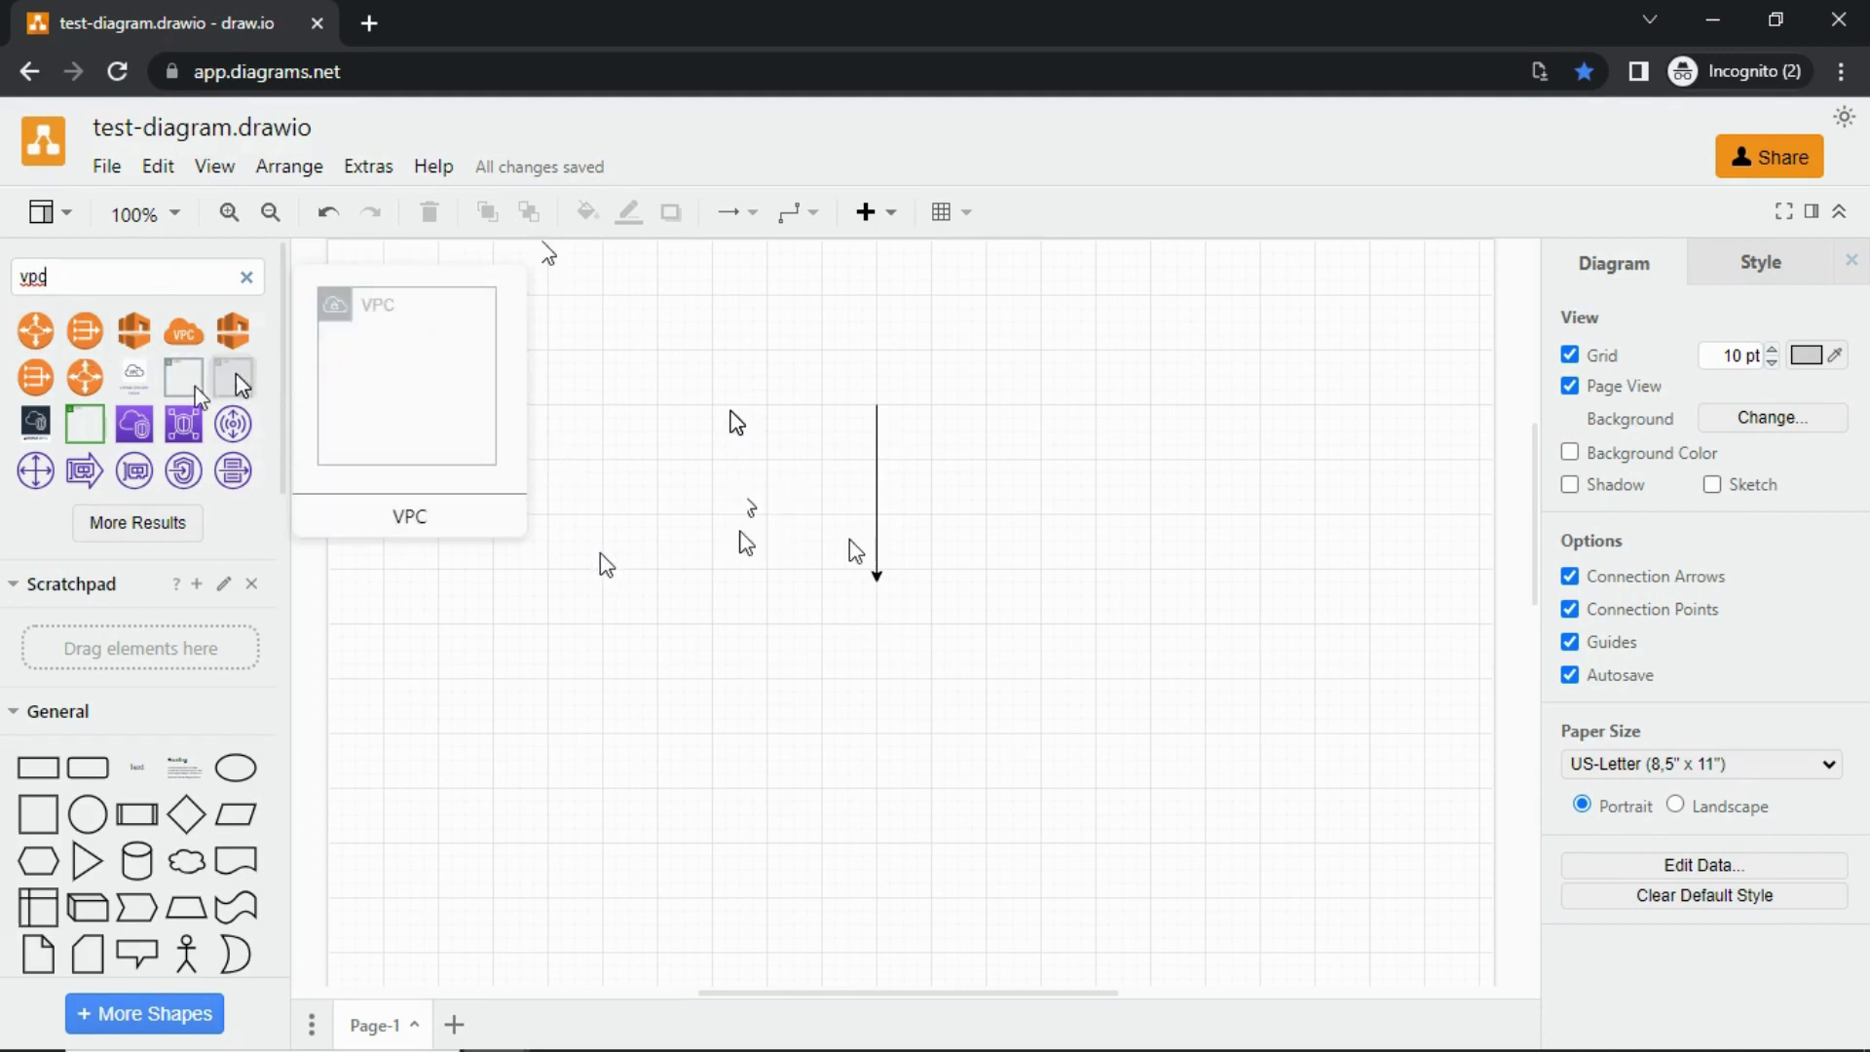
pyautogui.click(85, 424)
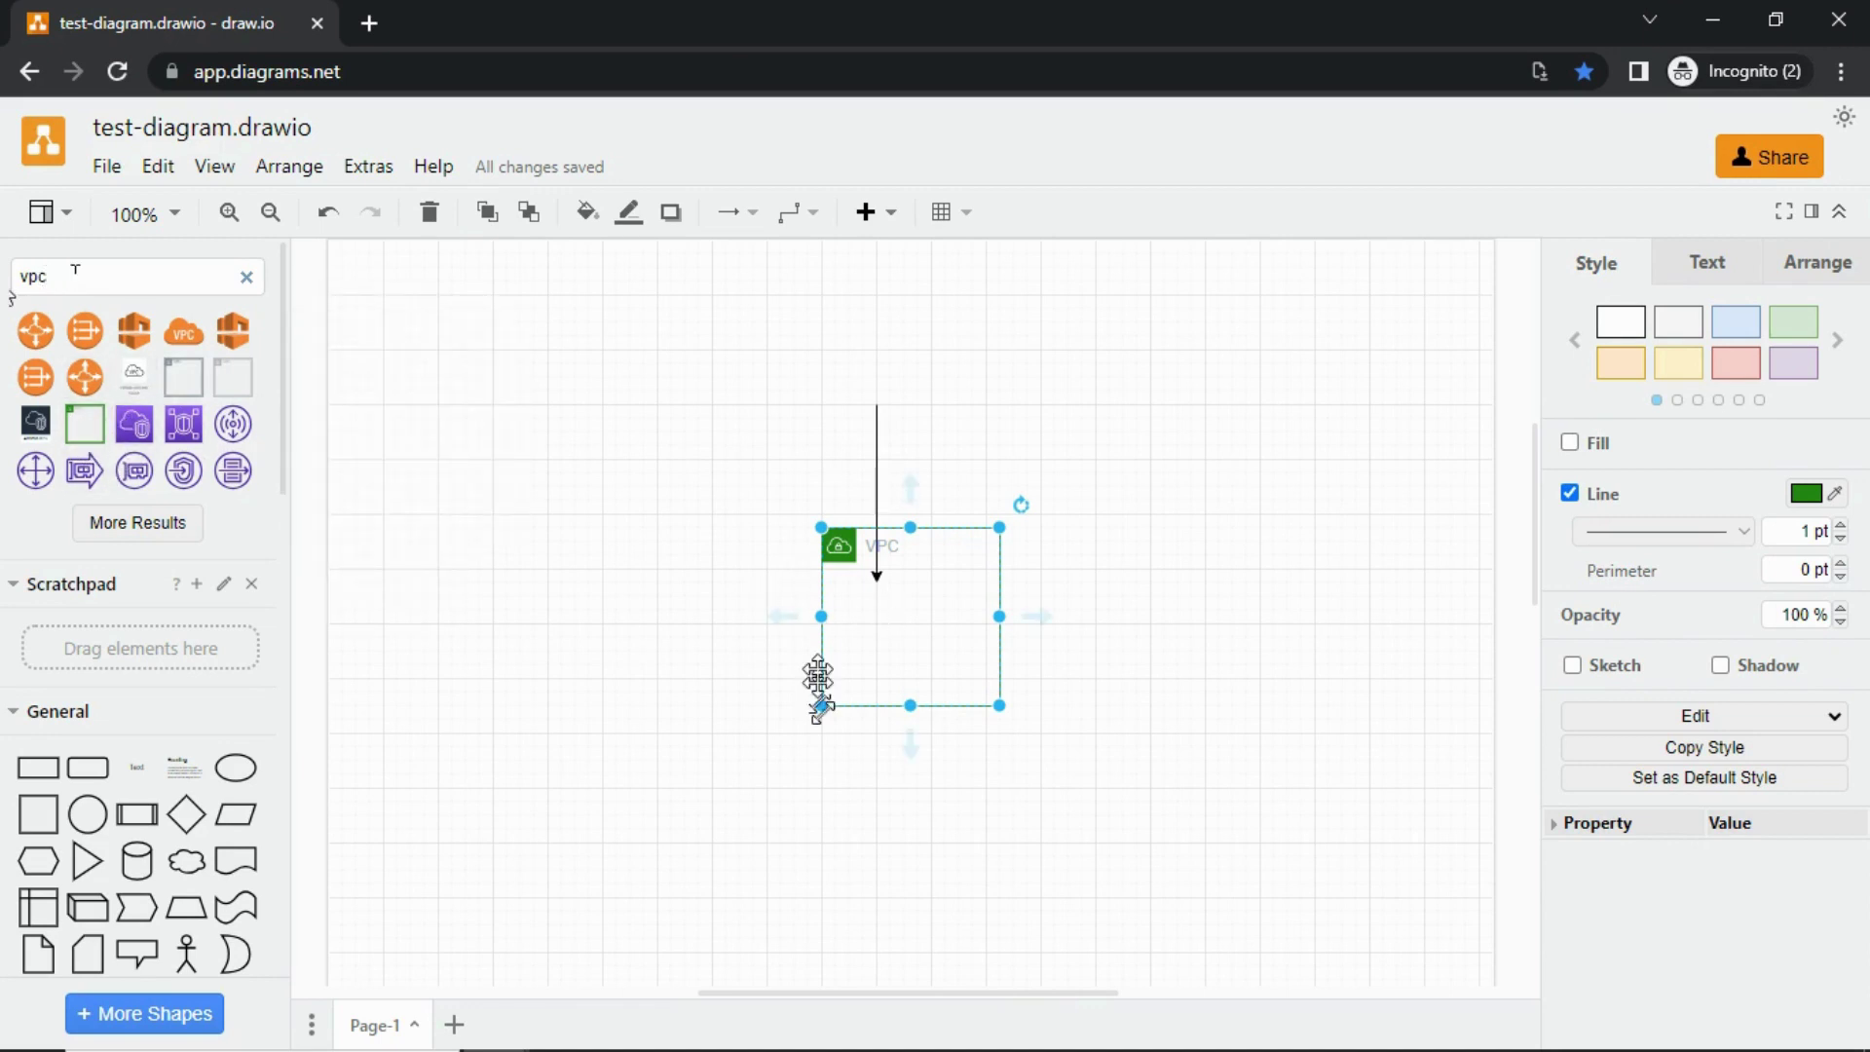
pyautogui.moveTo(822, 705)
pyautogui.mouseDown()
pyautogui.moveTo(507, 815)
pyautogui.moveTo(521, 871)
pyautogui.mouseUp()
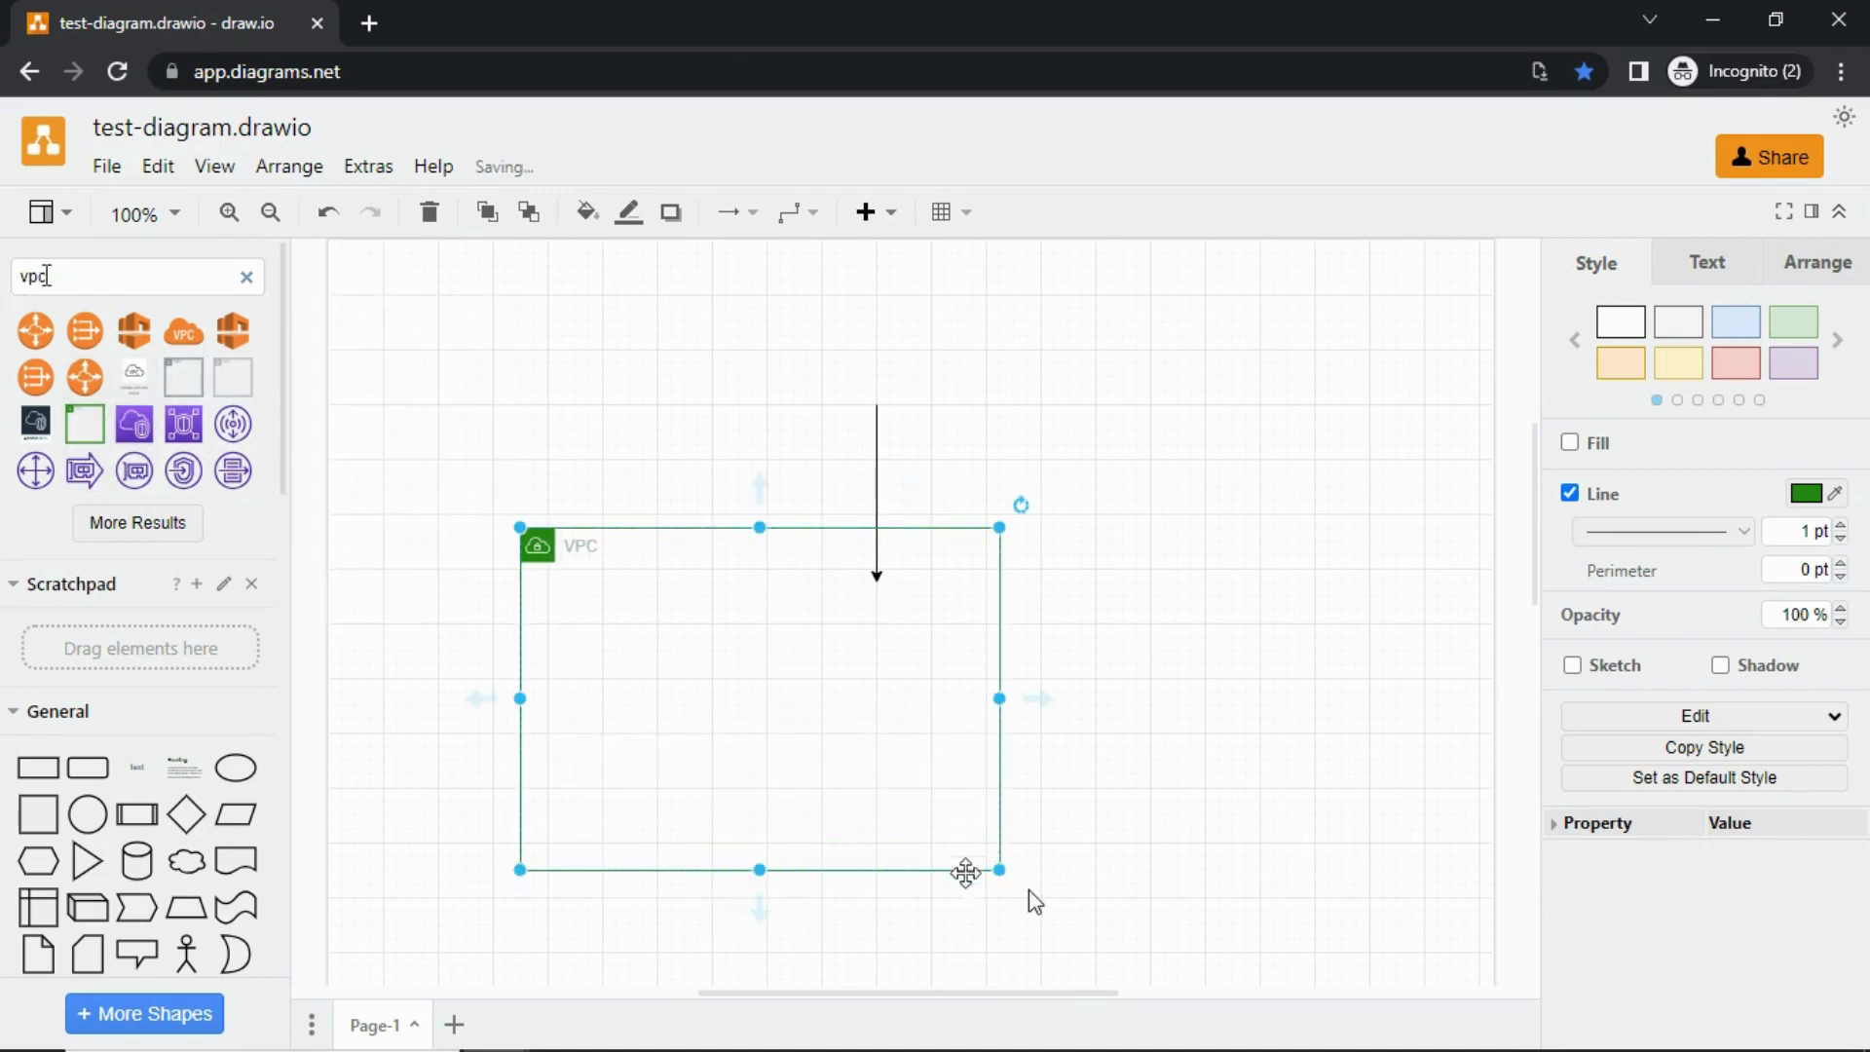
pyautogui.moveTo(1001, 871); pyautogui.dragTo(1285, 951)
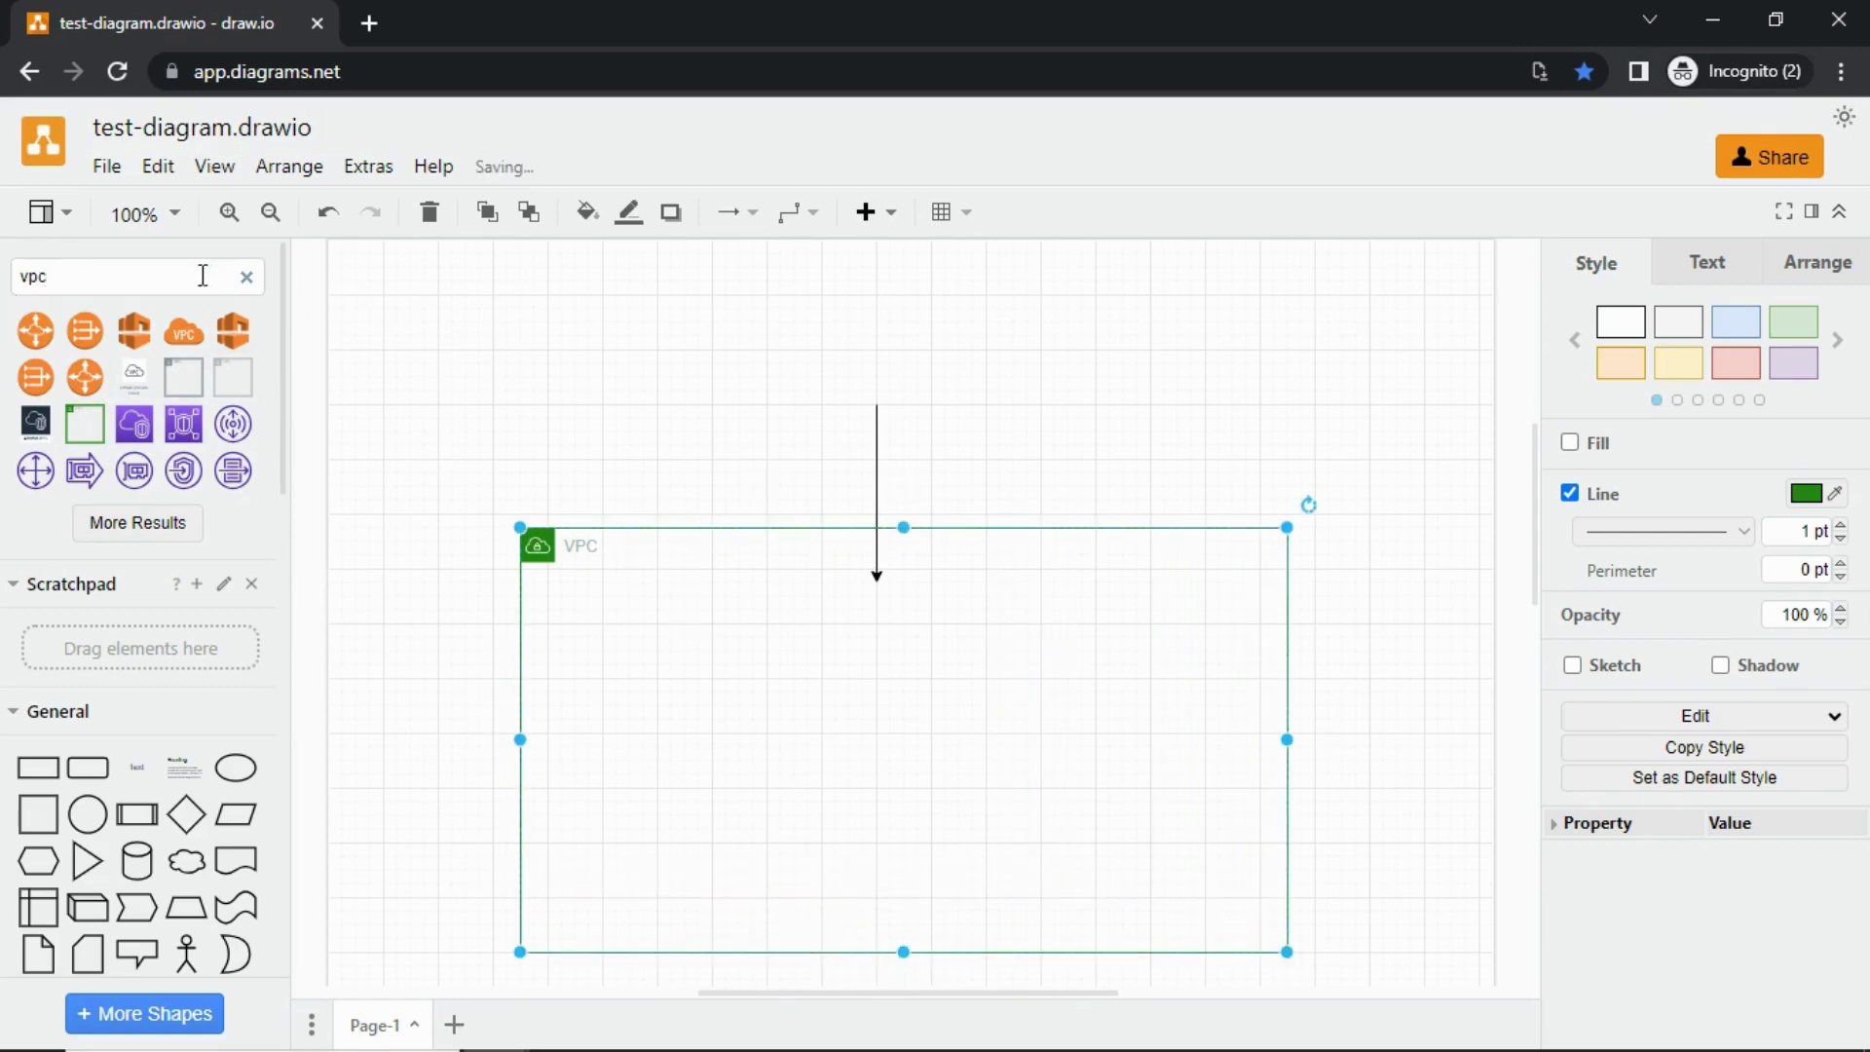
pyautogui.moveTo(200, 275); pyautogui.dragTo(5, 281)
pyautogui.write('subne')
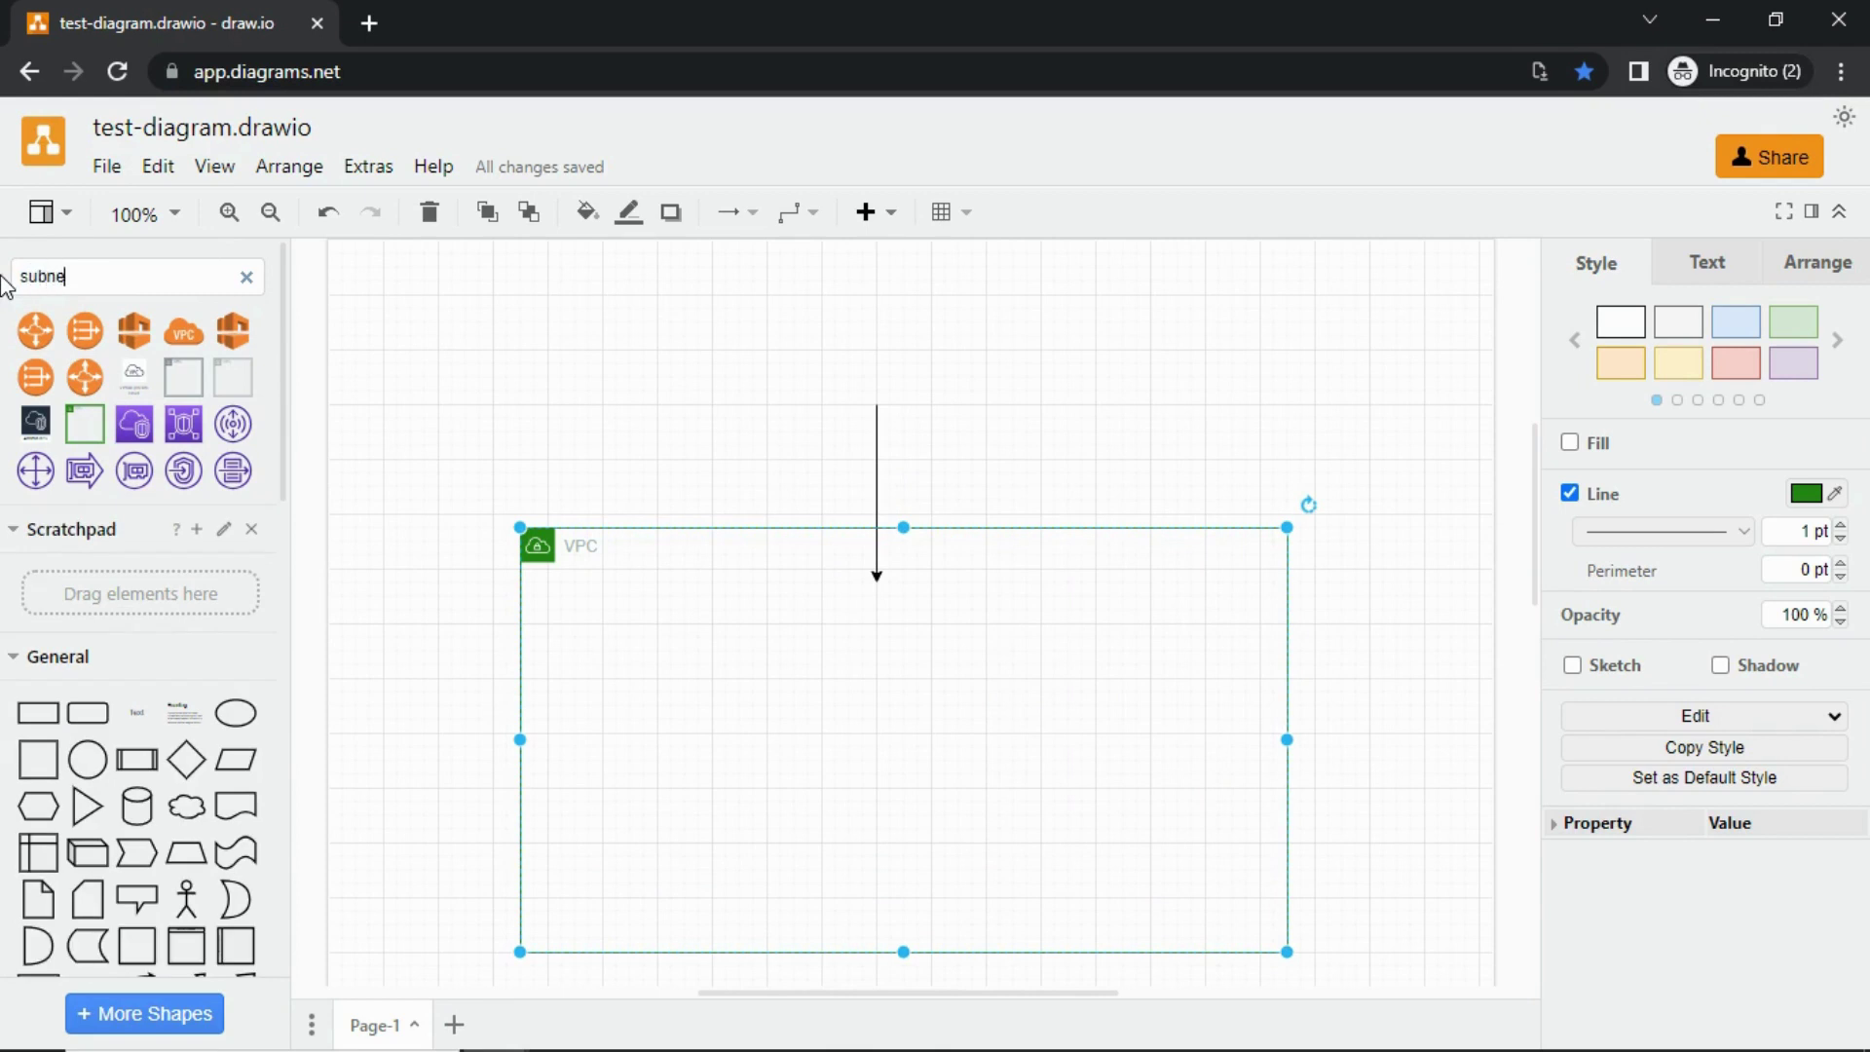
pyautogui.write('t')
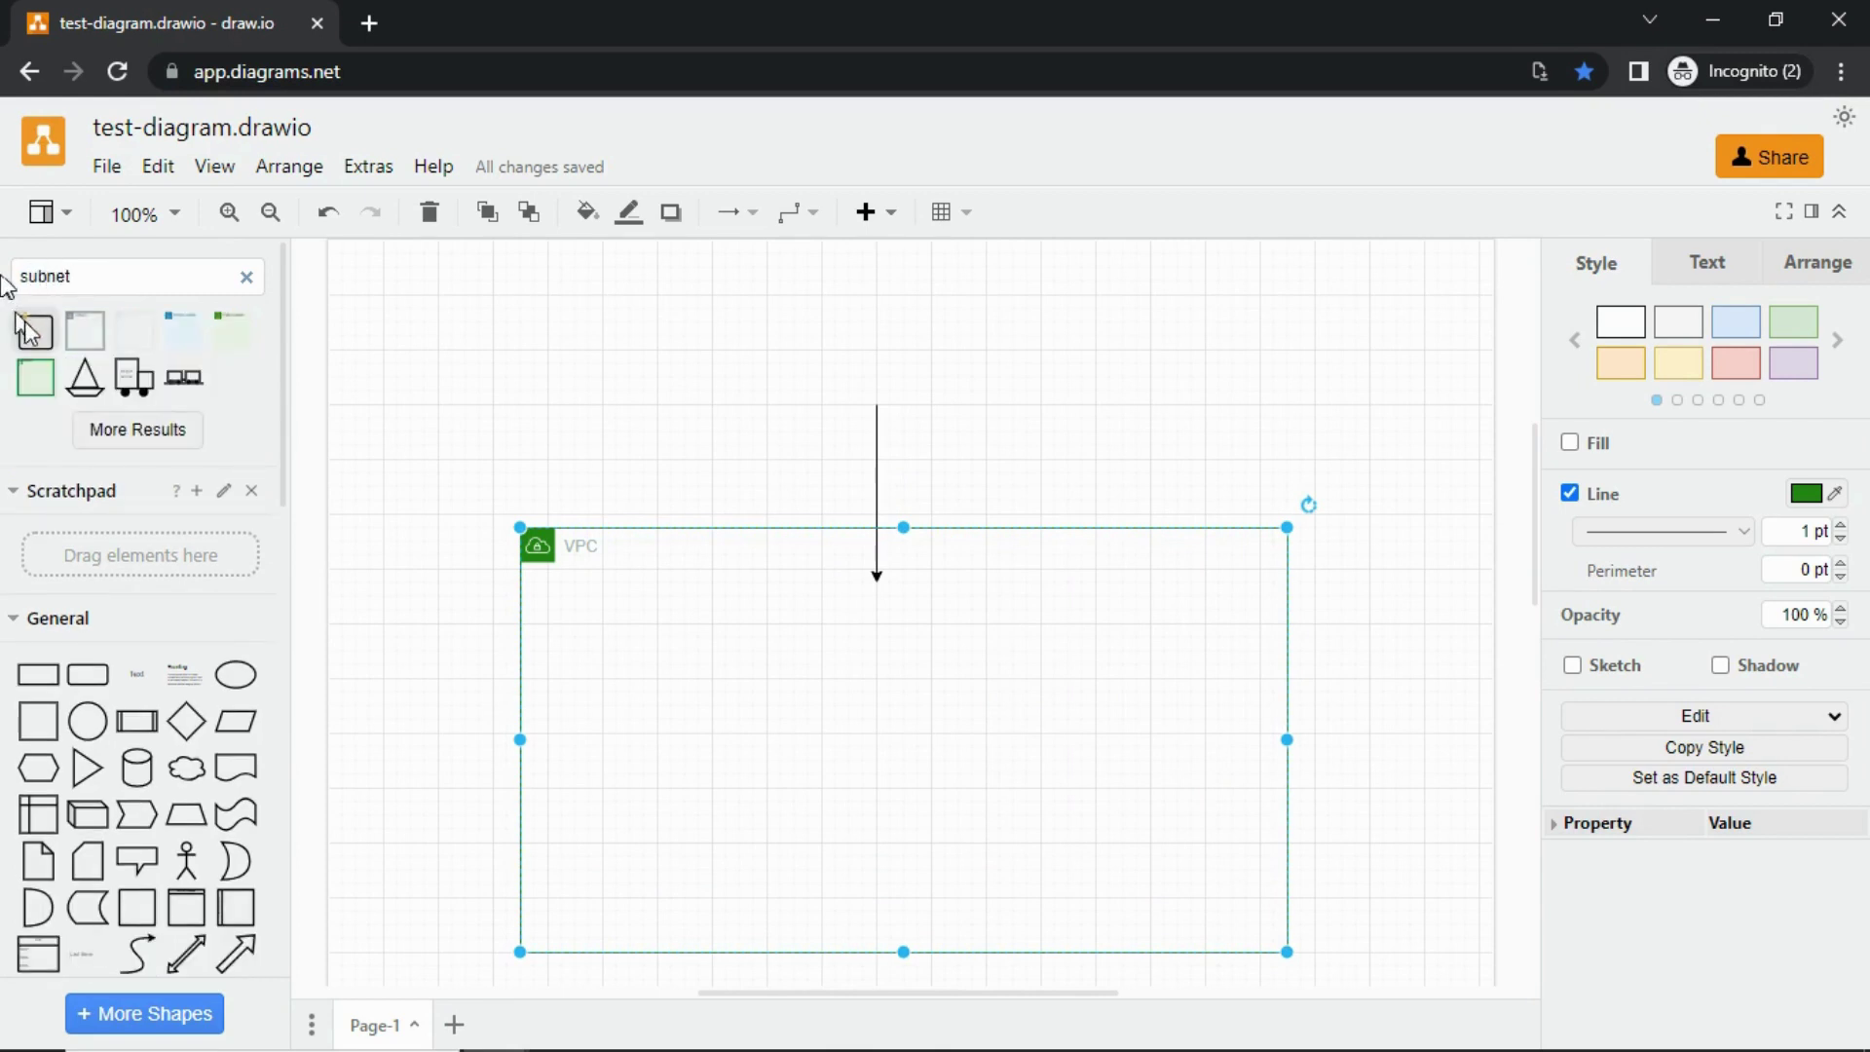
# Insert two subnet shapes and move them into the VPC's left and right sides
pyautogui.click(33, 332)
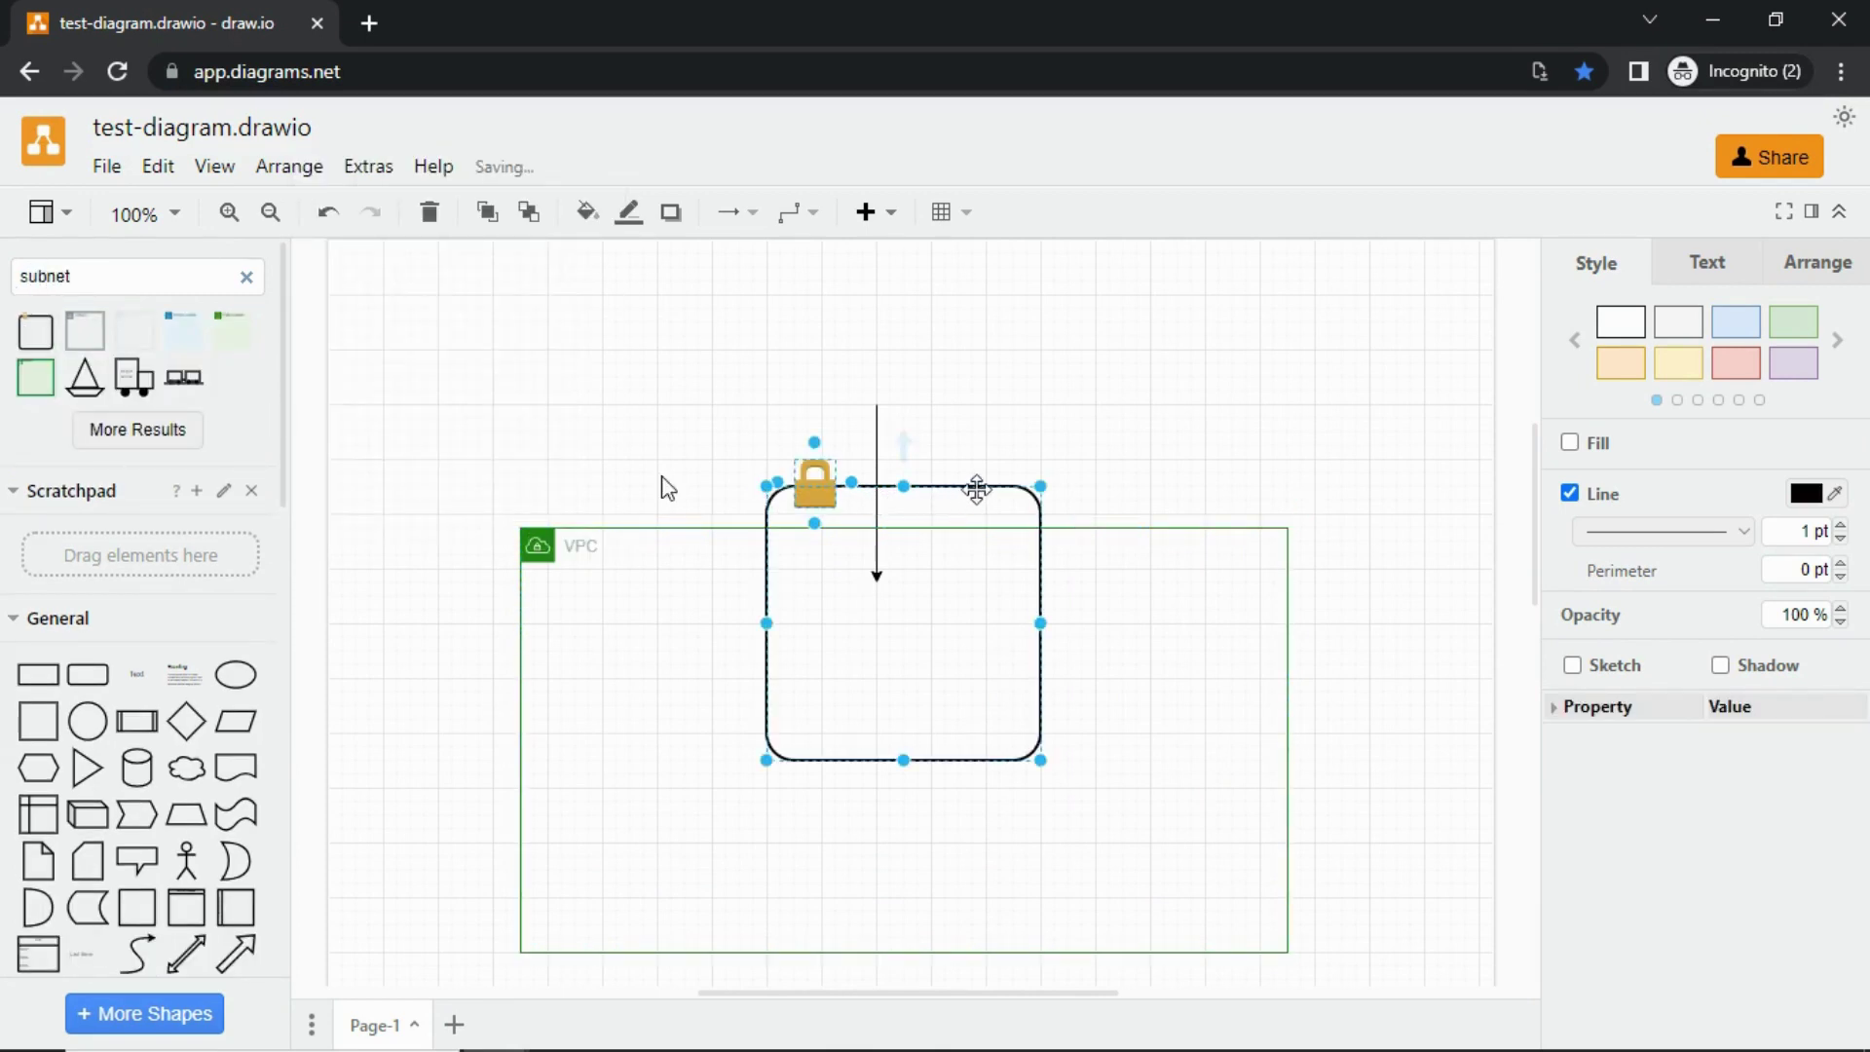
pyautogui.moveTo(976, 490); pyautogui.dragTo(785, 600)
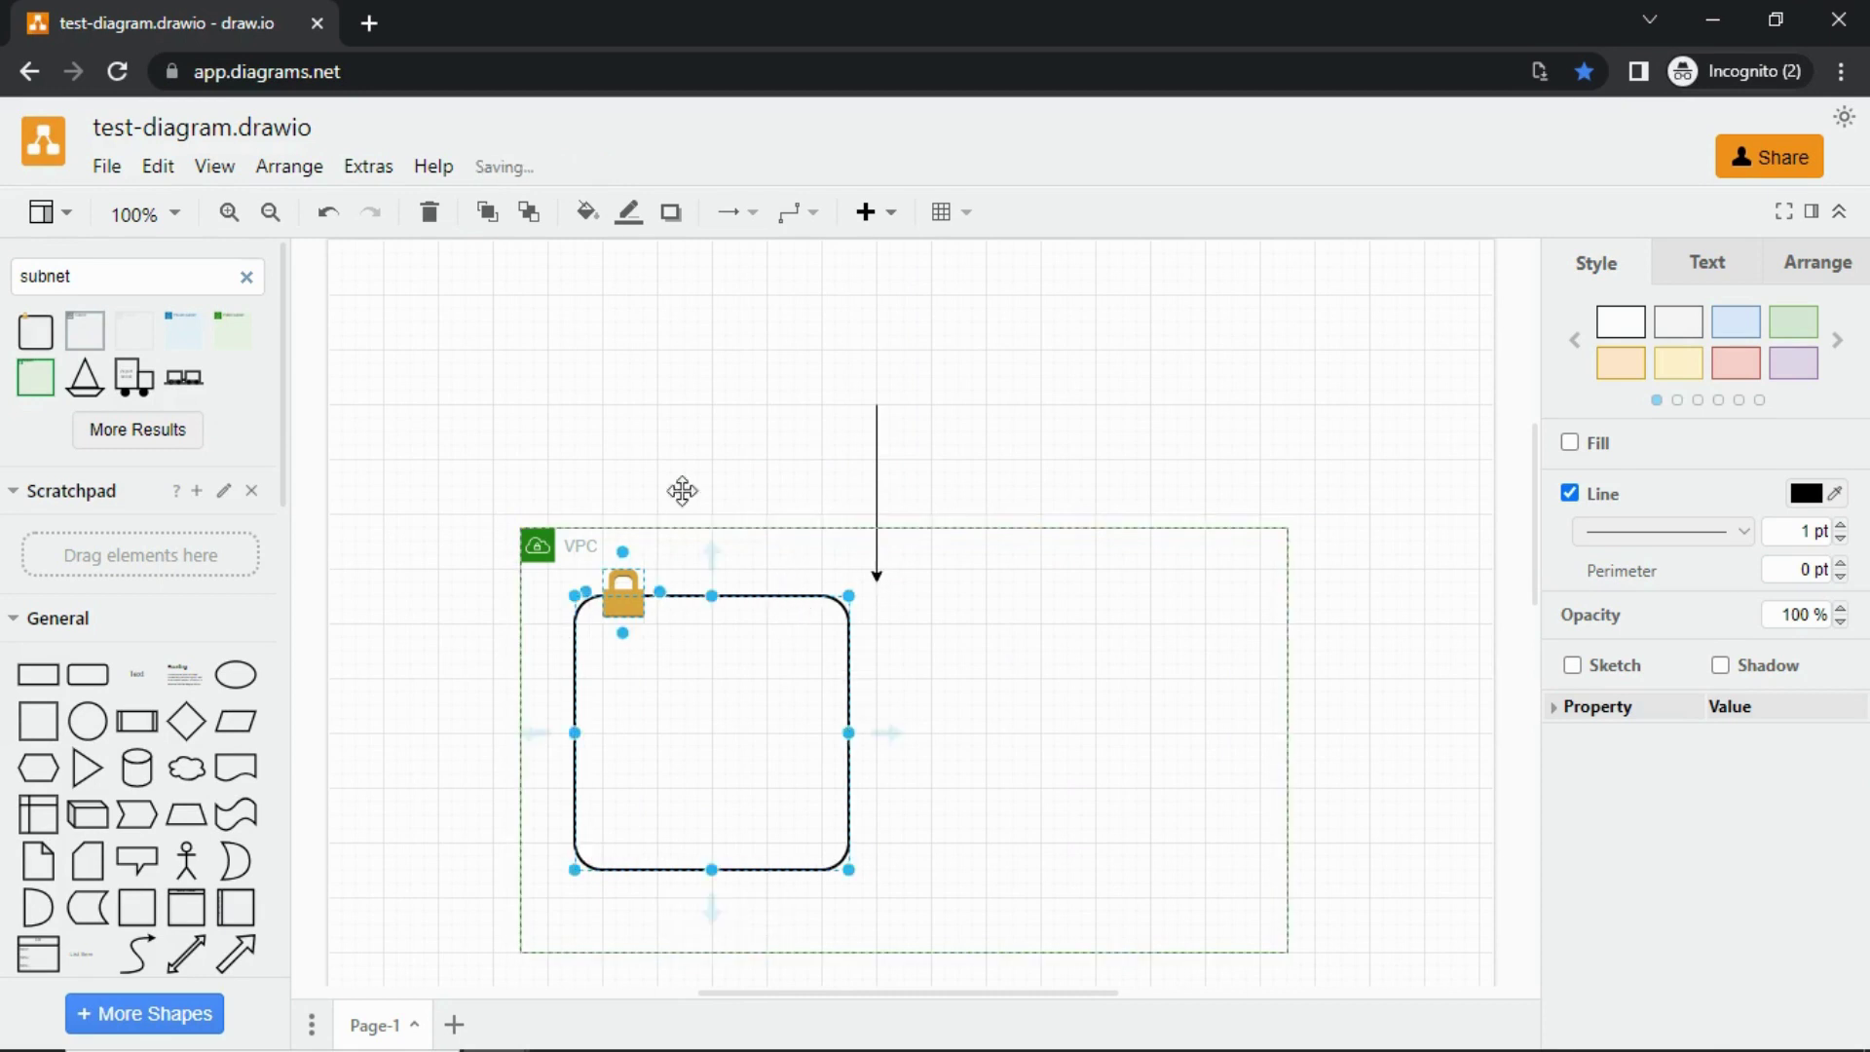
pyautogui.click(34, 332)
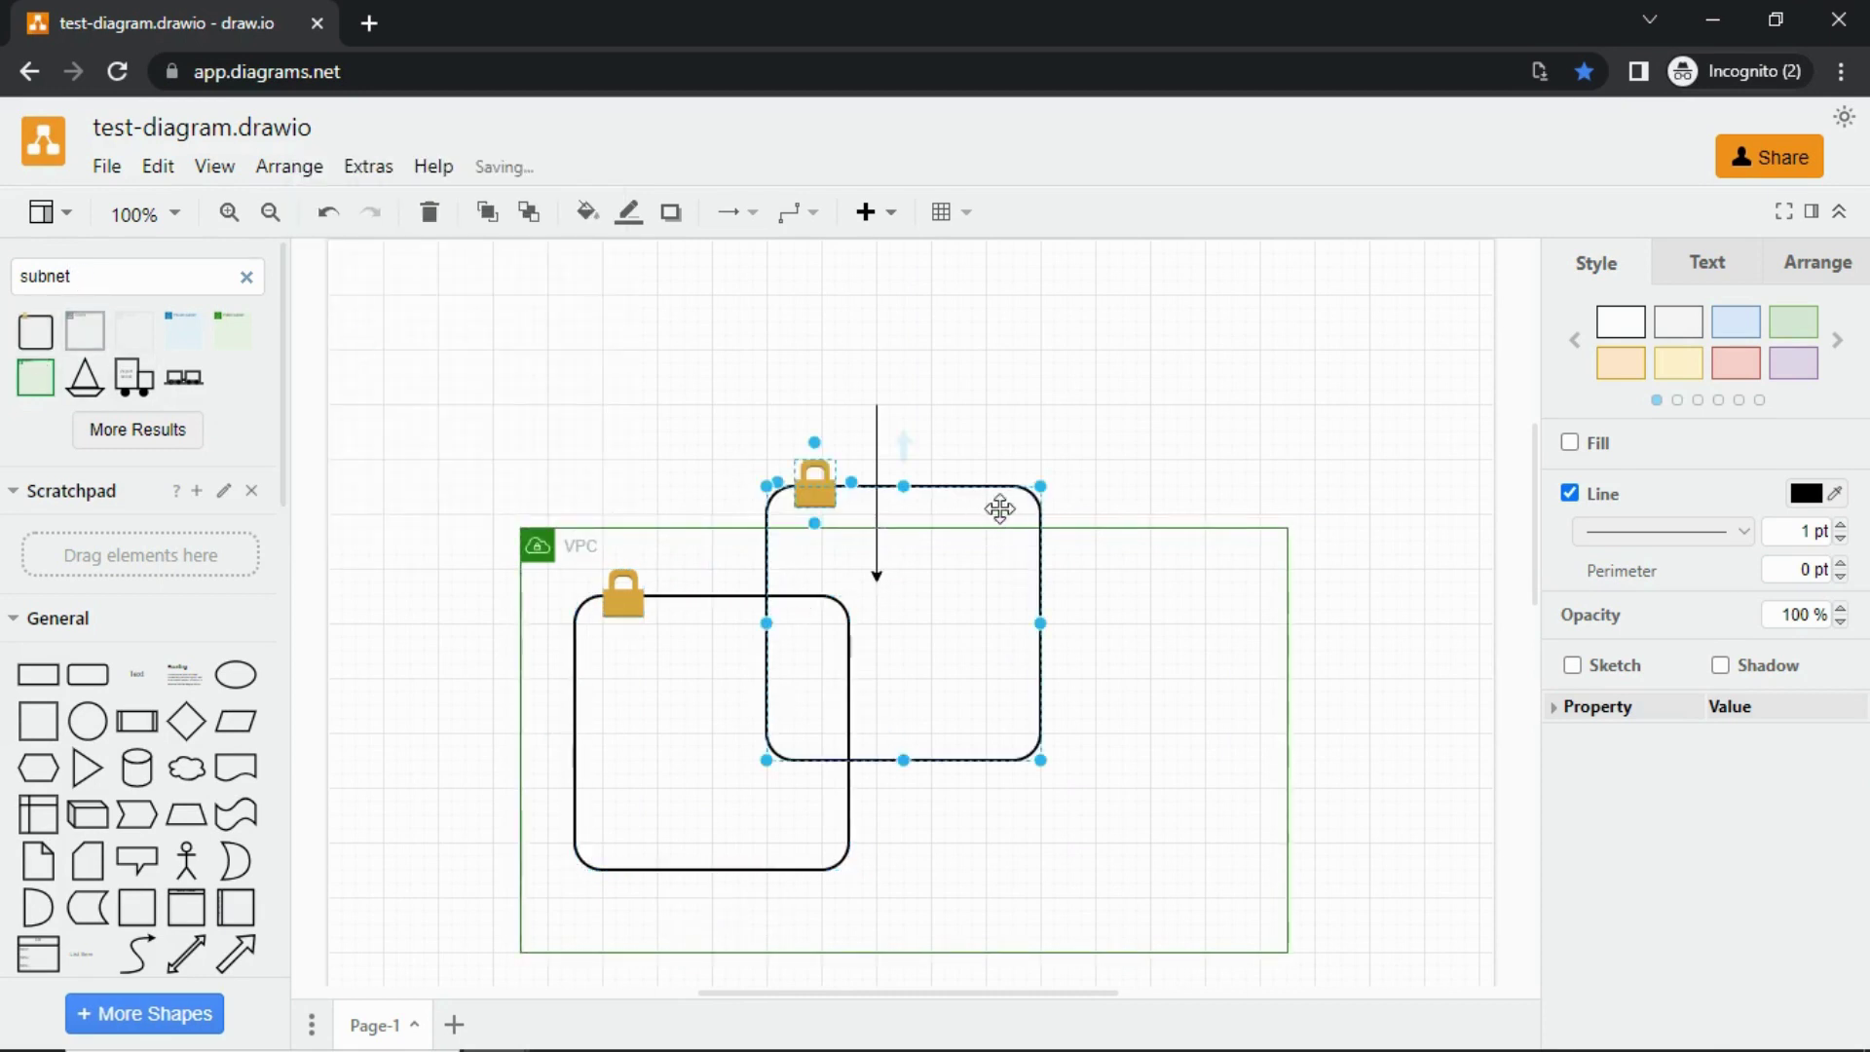
pyautogui.moveTo(994, 506); pyautogui.dragTo(1170, 599)
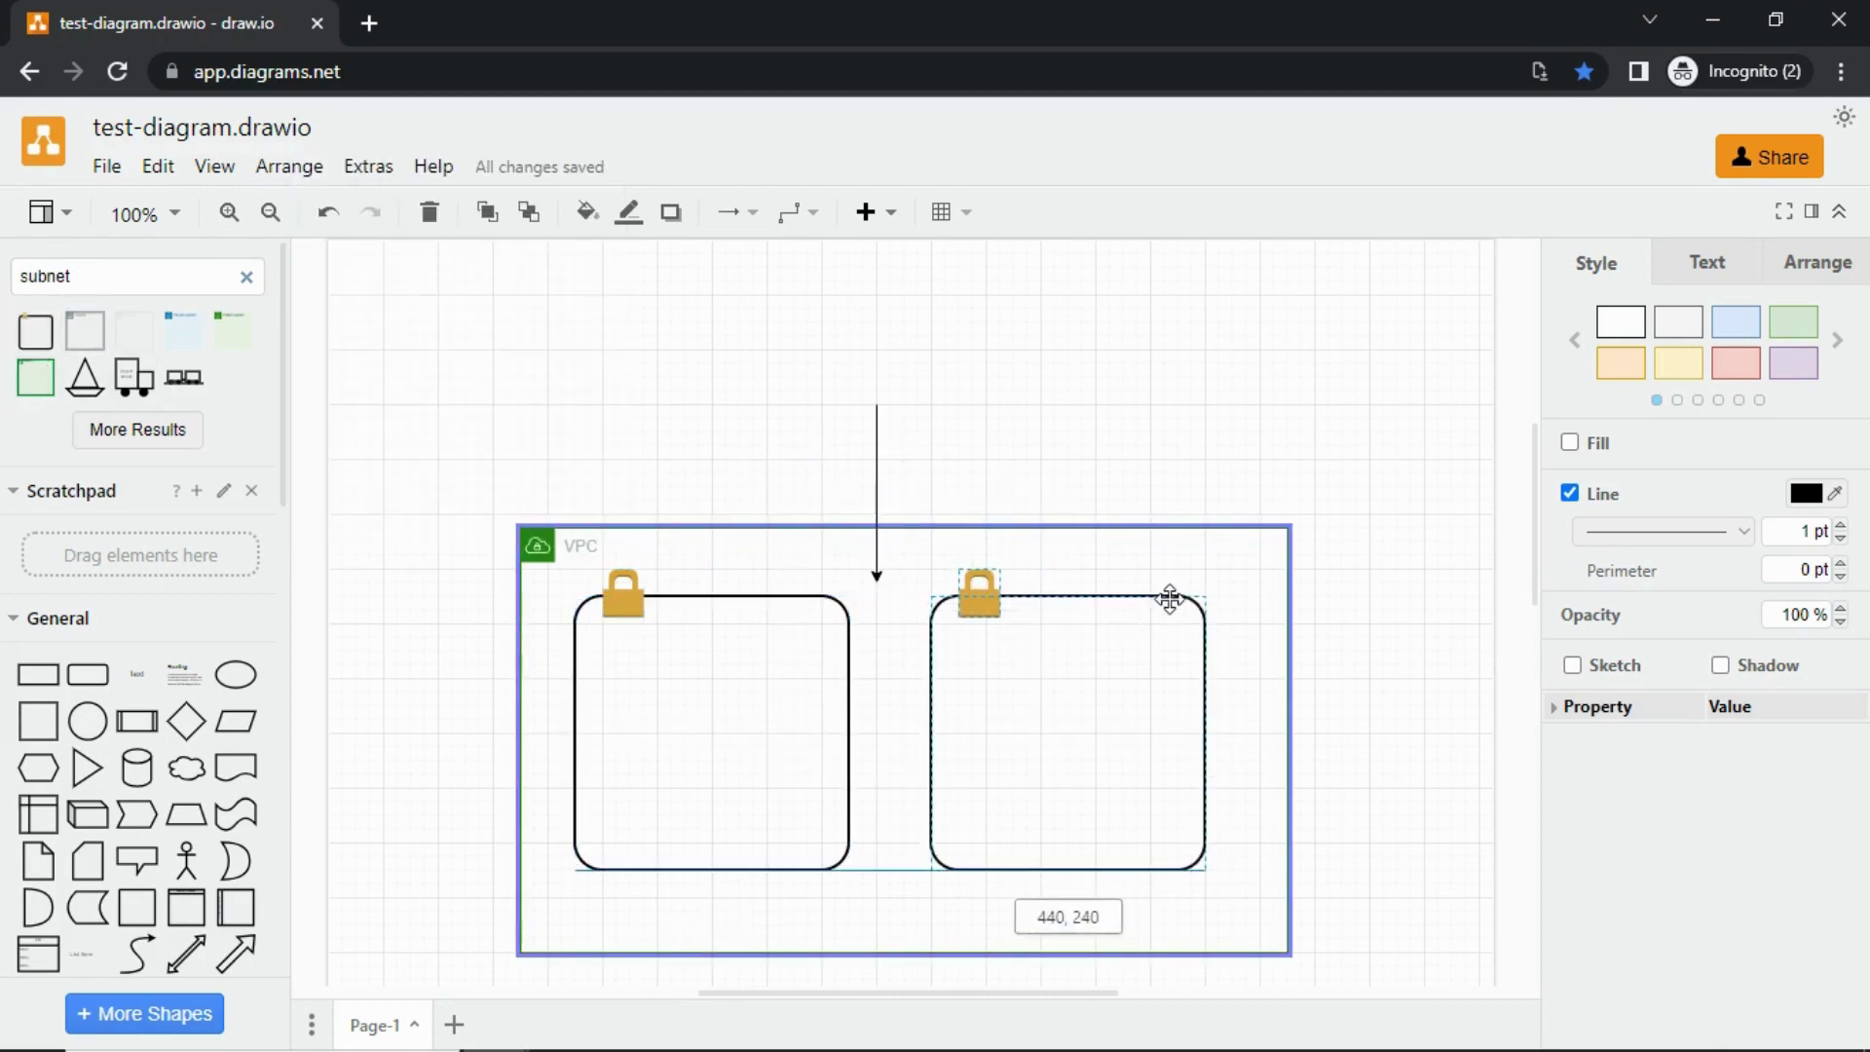
pyautogui.click(434, 423)
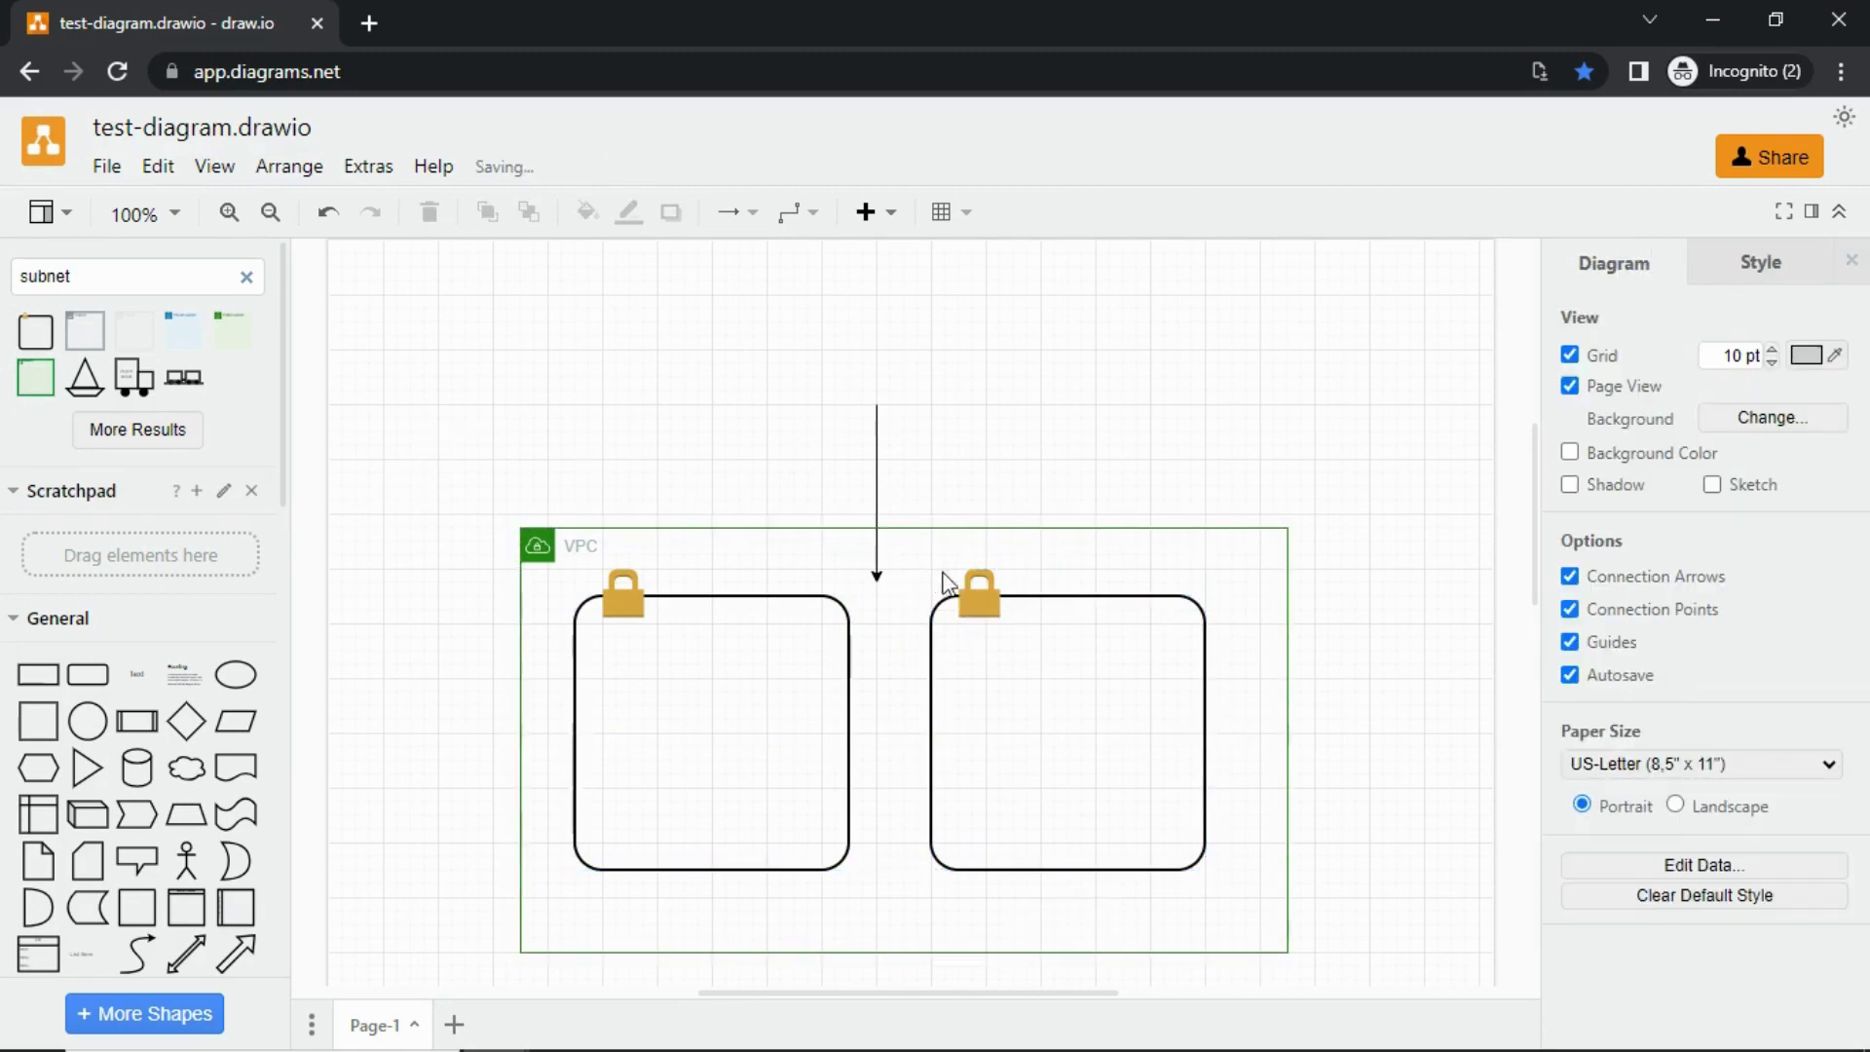
# Label the right subnet 'Private Subnet' and the left subnet 'Public Subnet'
pyautogui.click(1058, 583)
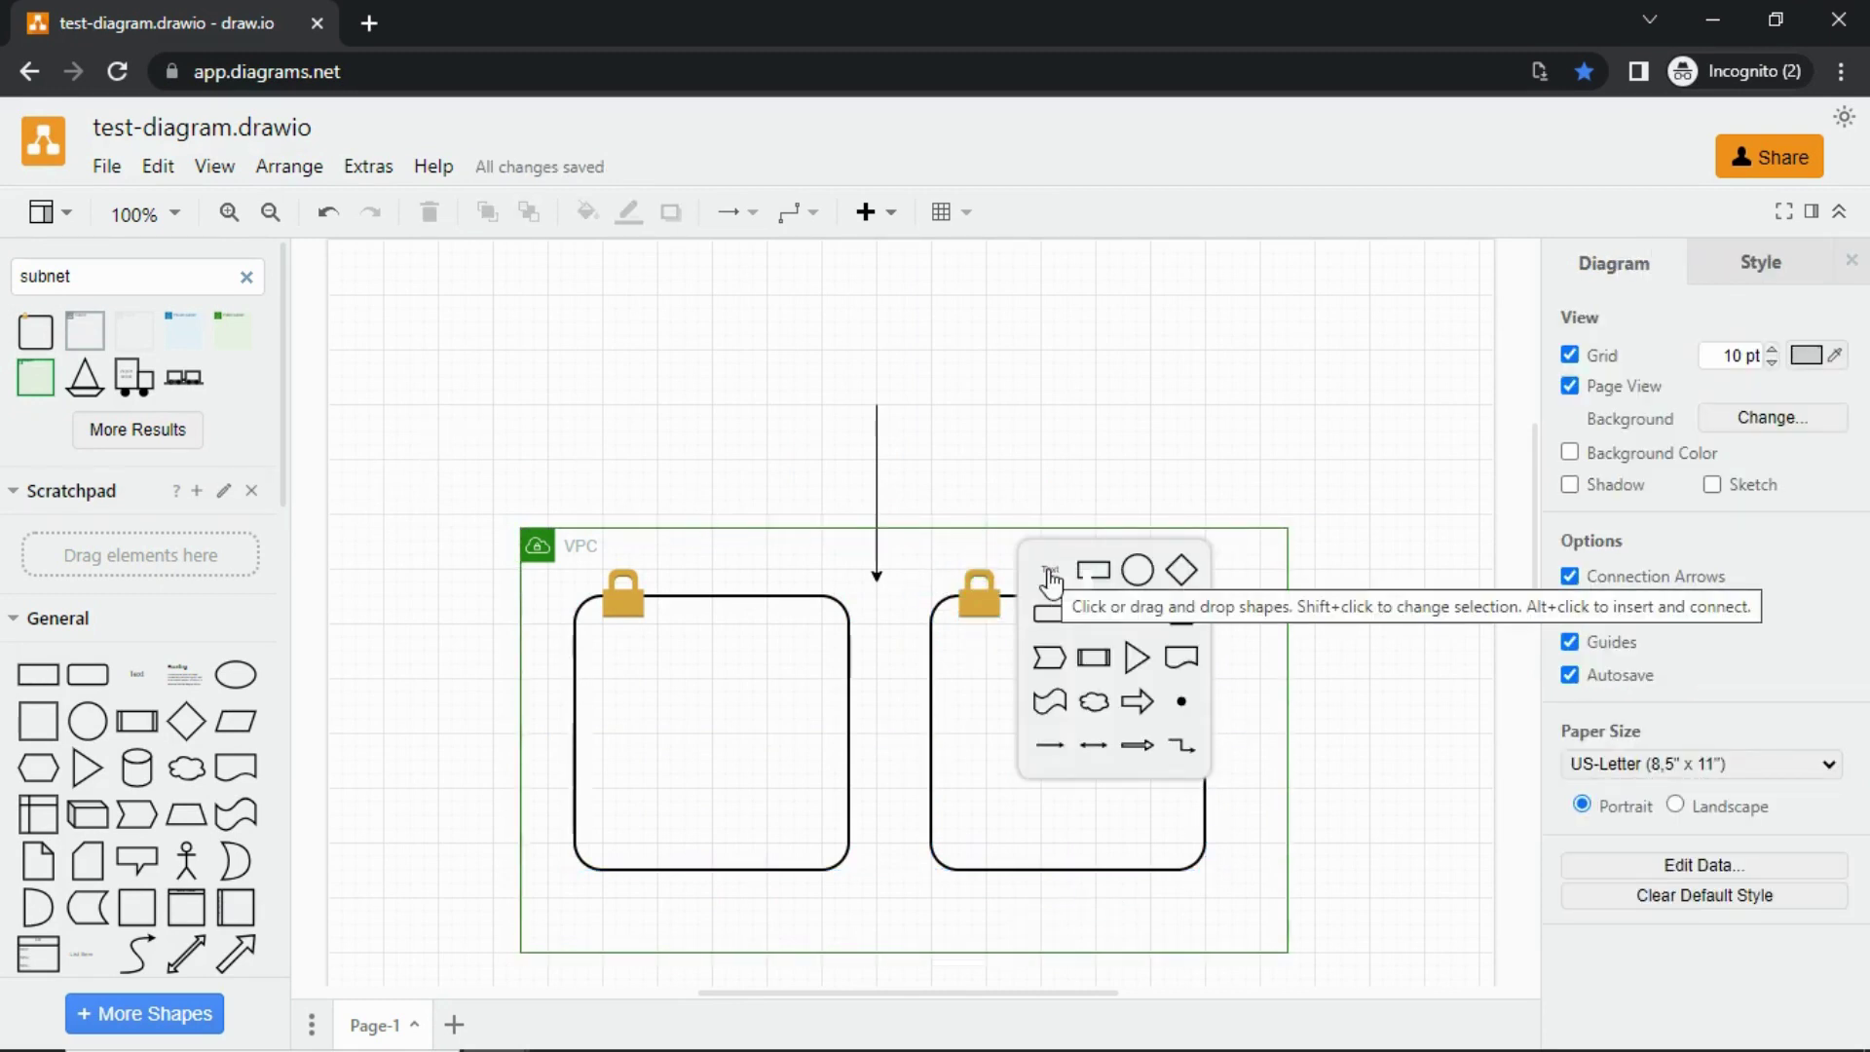
pyautogui.click(1048, 577)
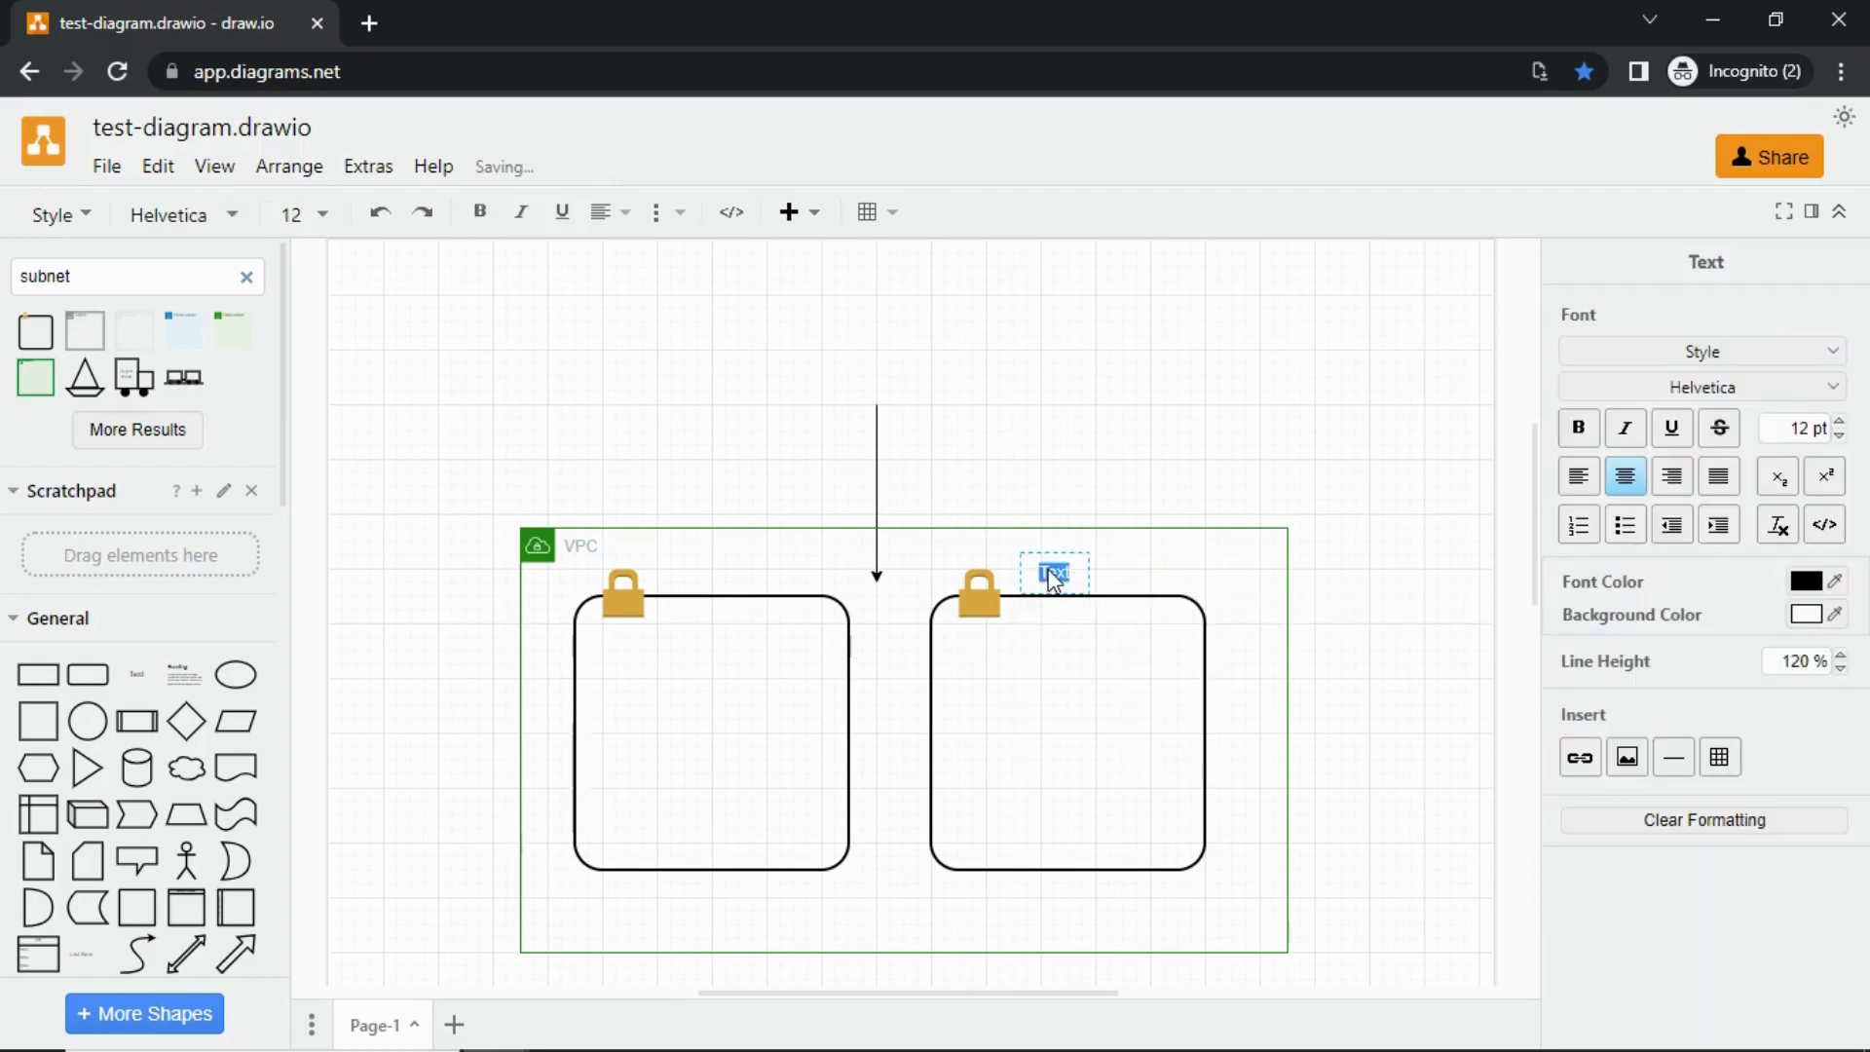
pyautogui.write('Pri')
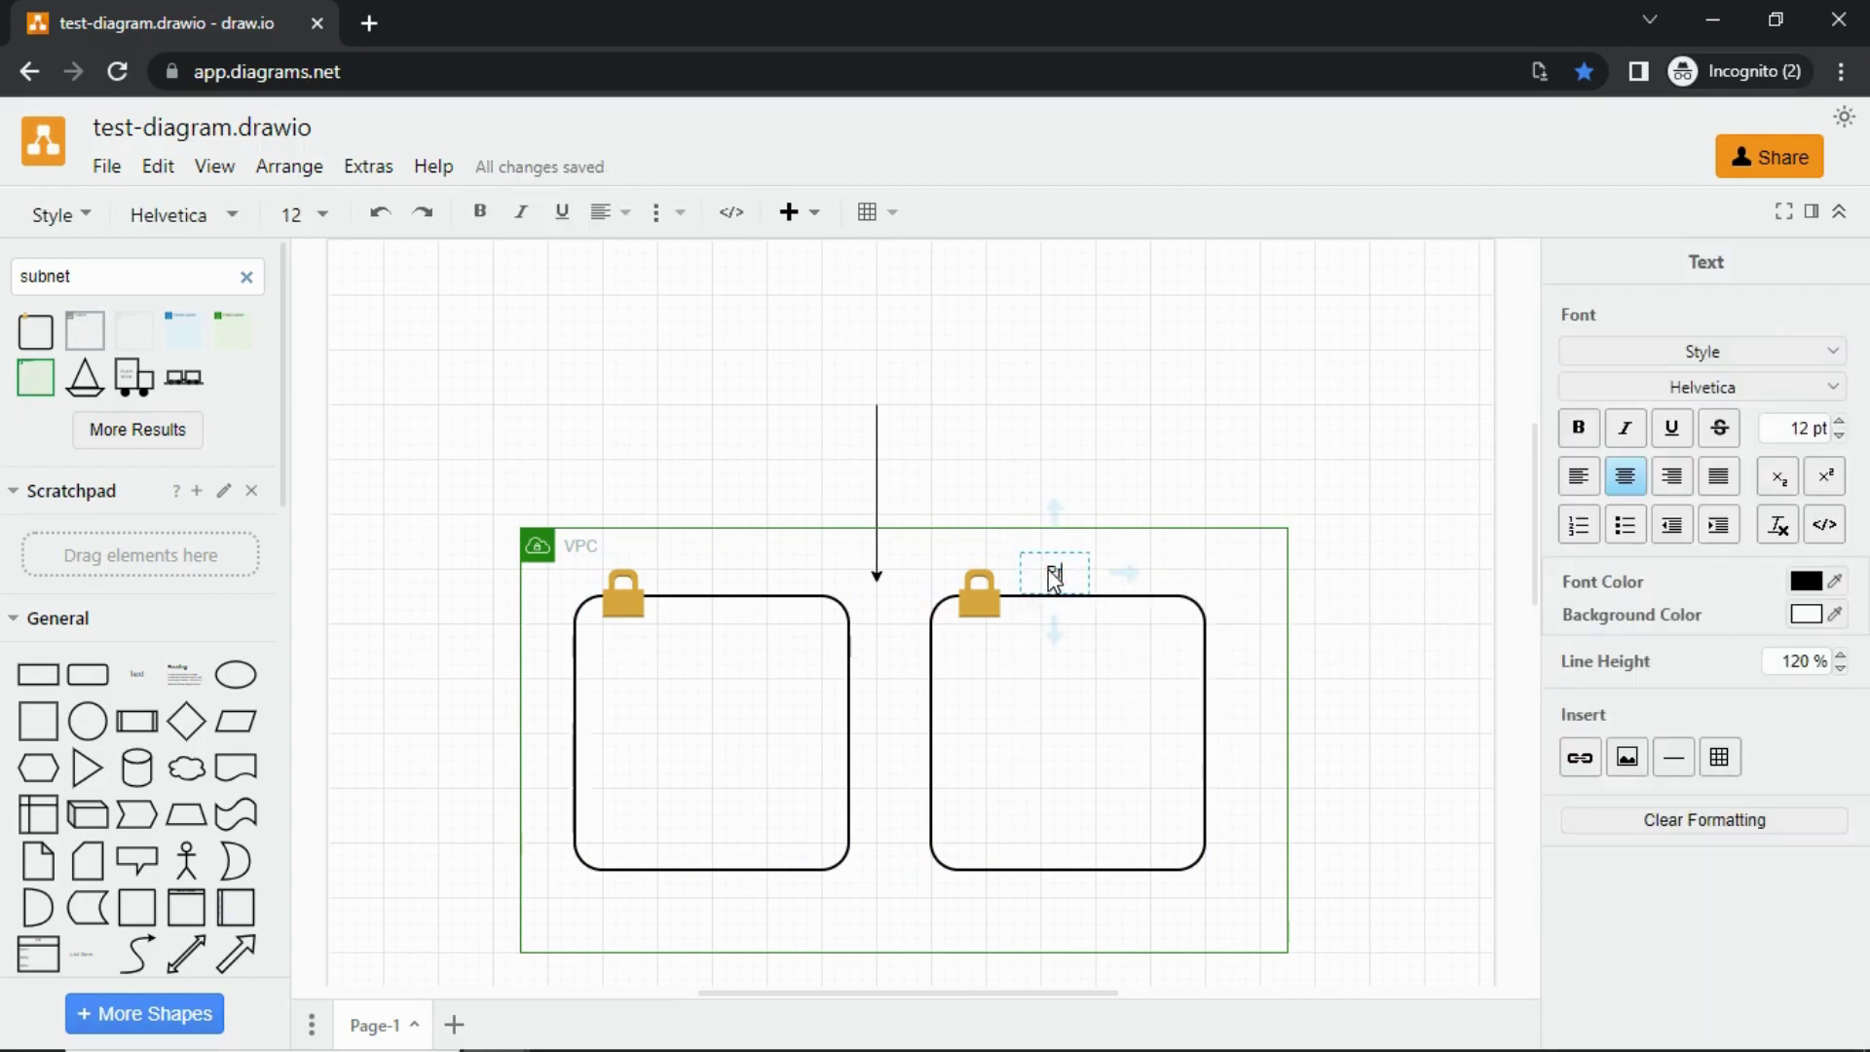
pyautogui.write('vate Subnet')
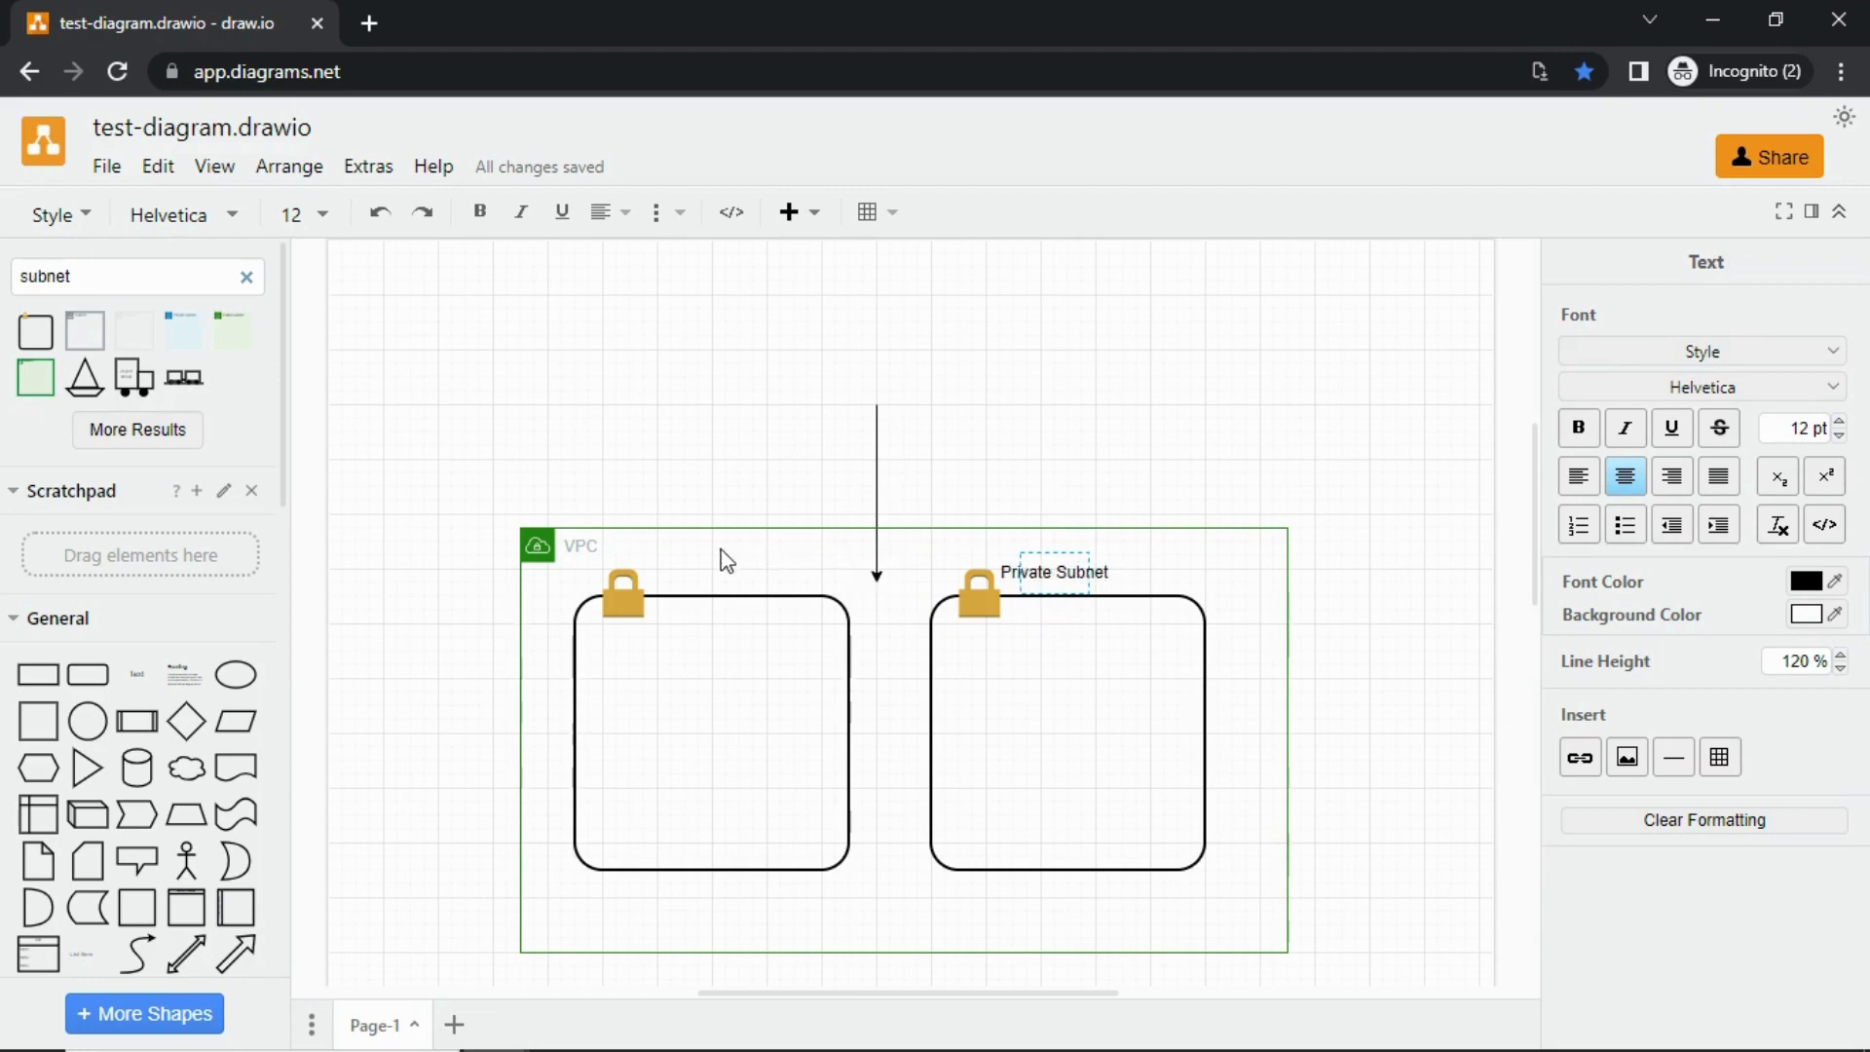
pyautogui.click(711, 559)
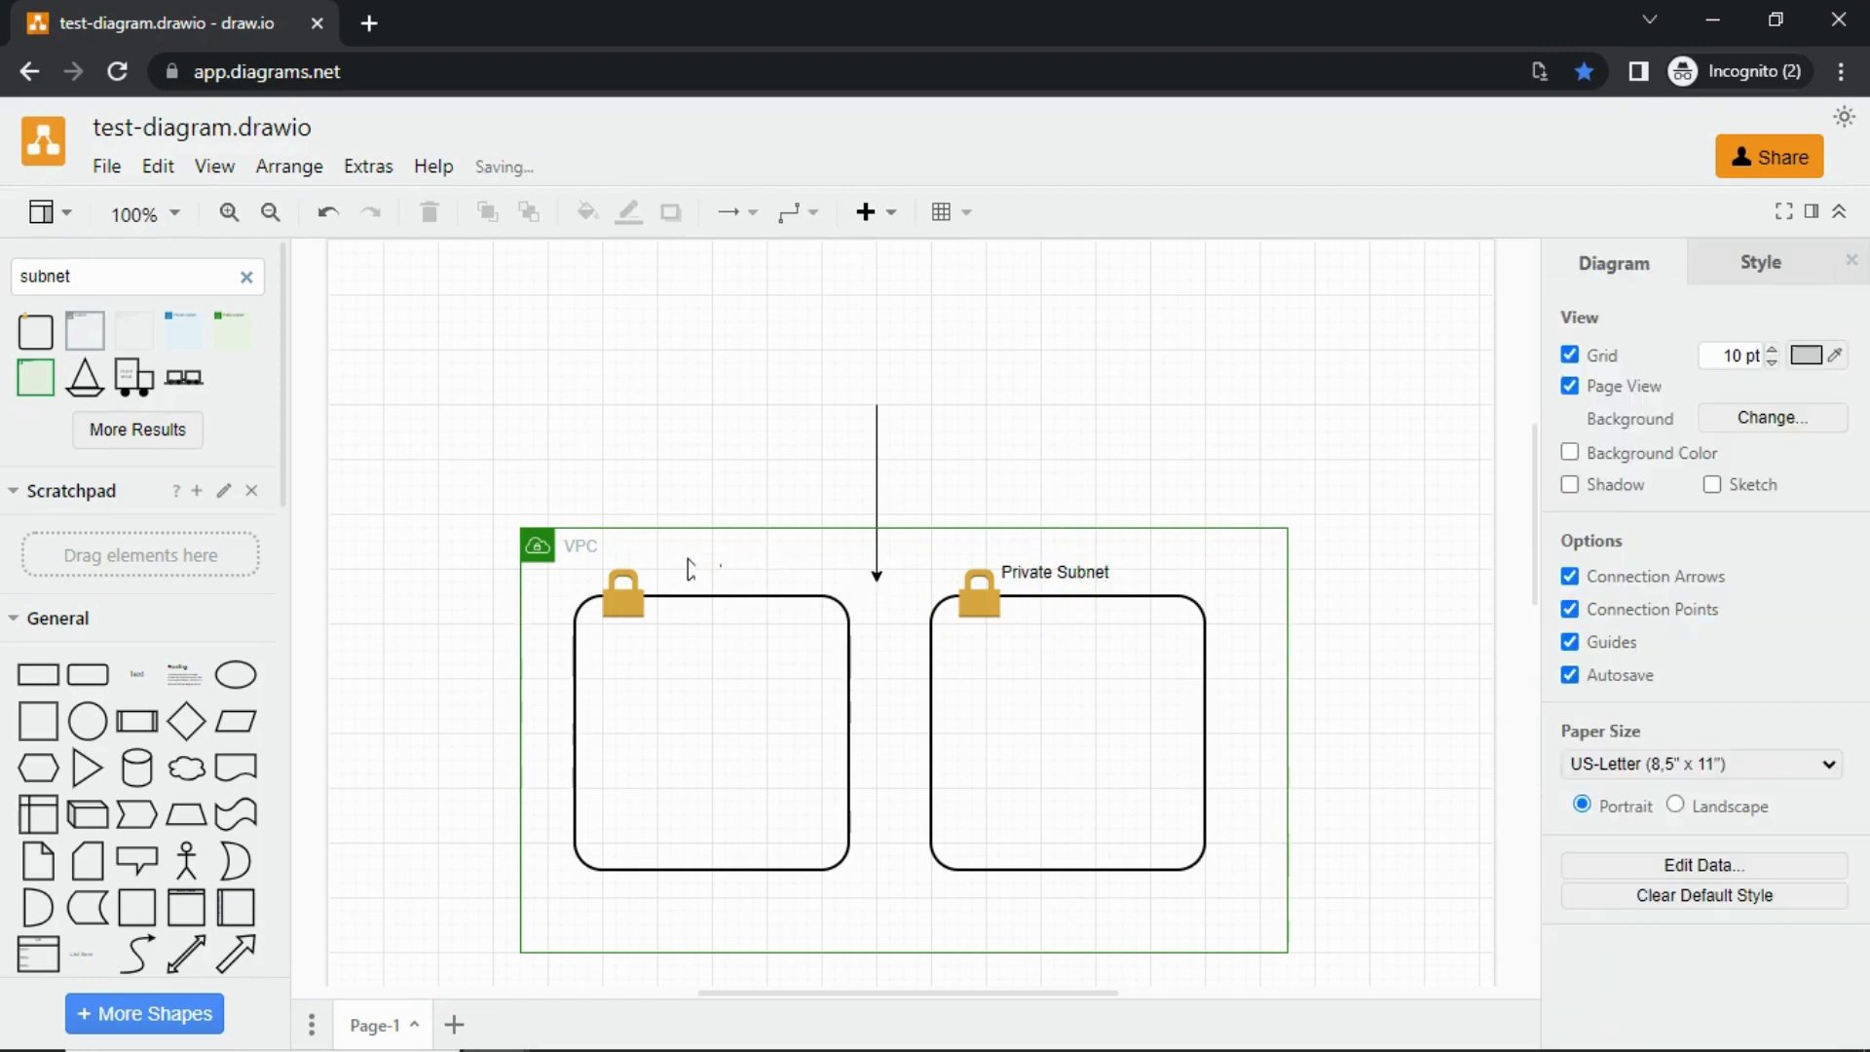
pyautogui.doubleClick(687, 569)
pyautogui.click(693, 555)
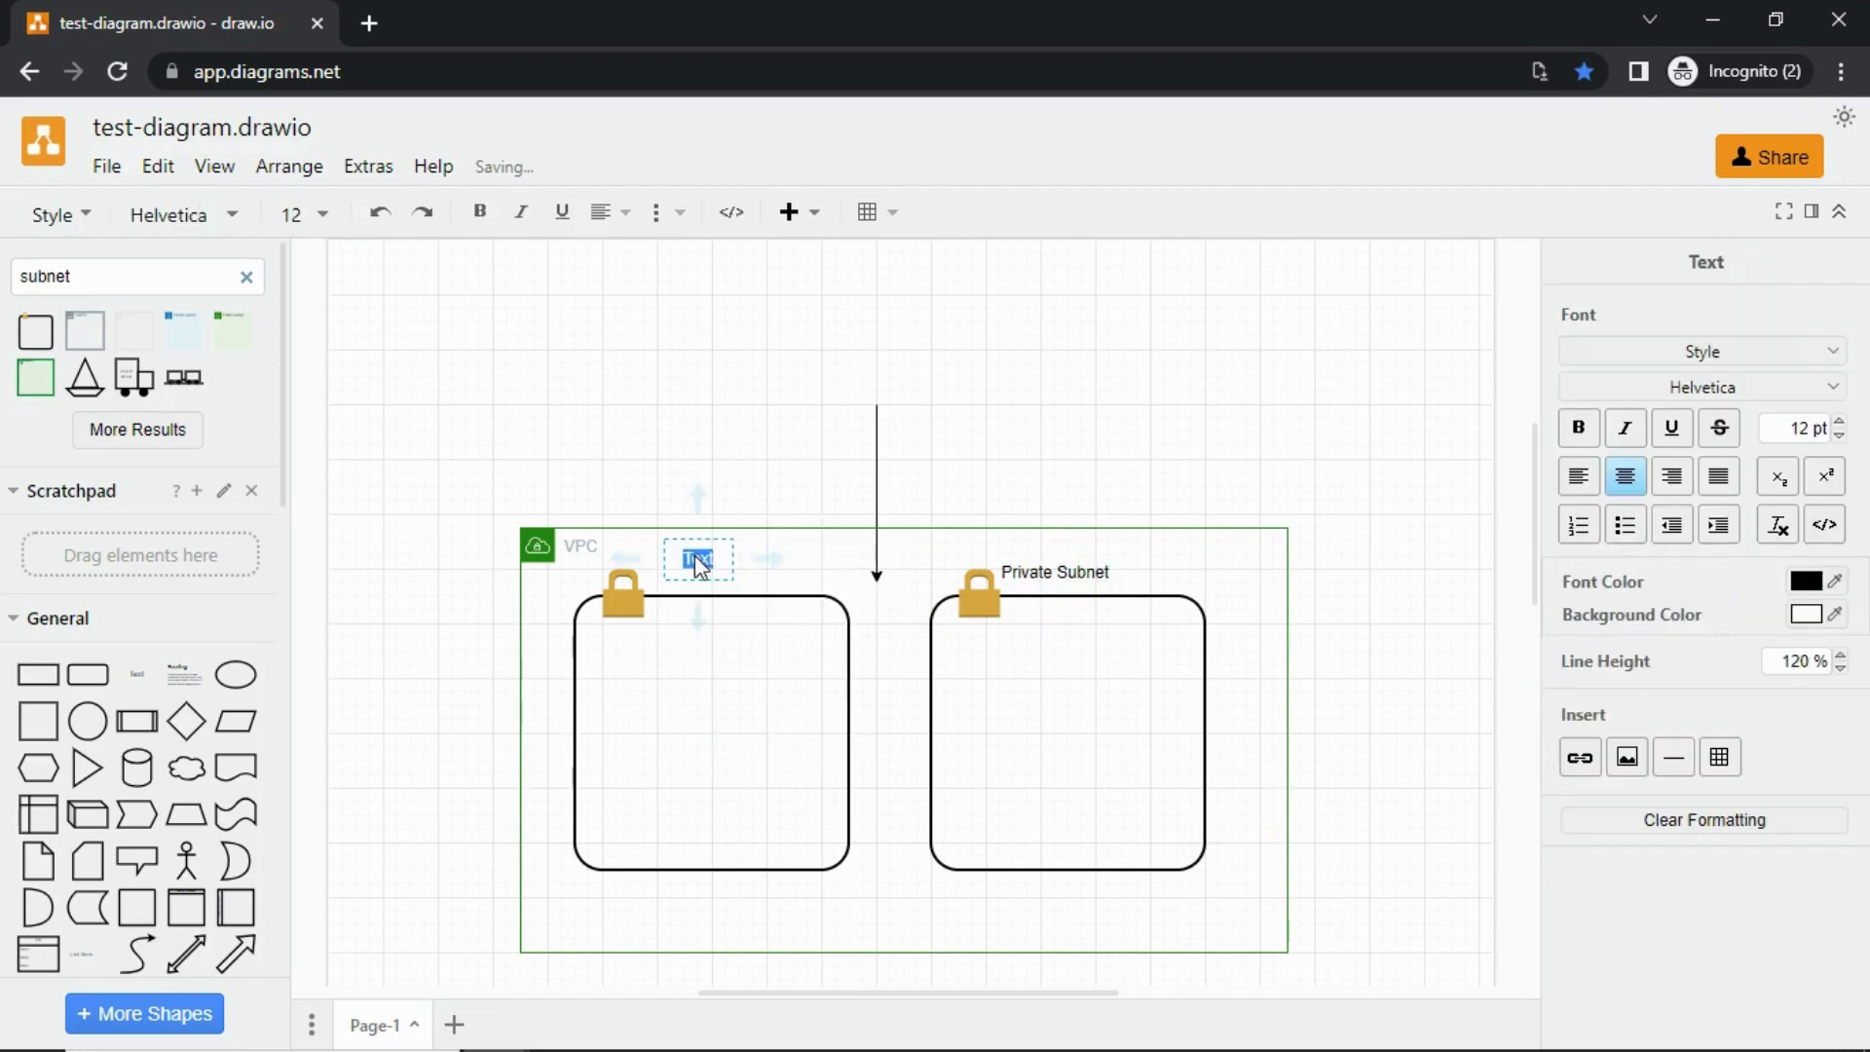
pyautogui.write('Public Subnet')
pyautogui.click(403, 573)
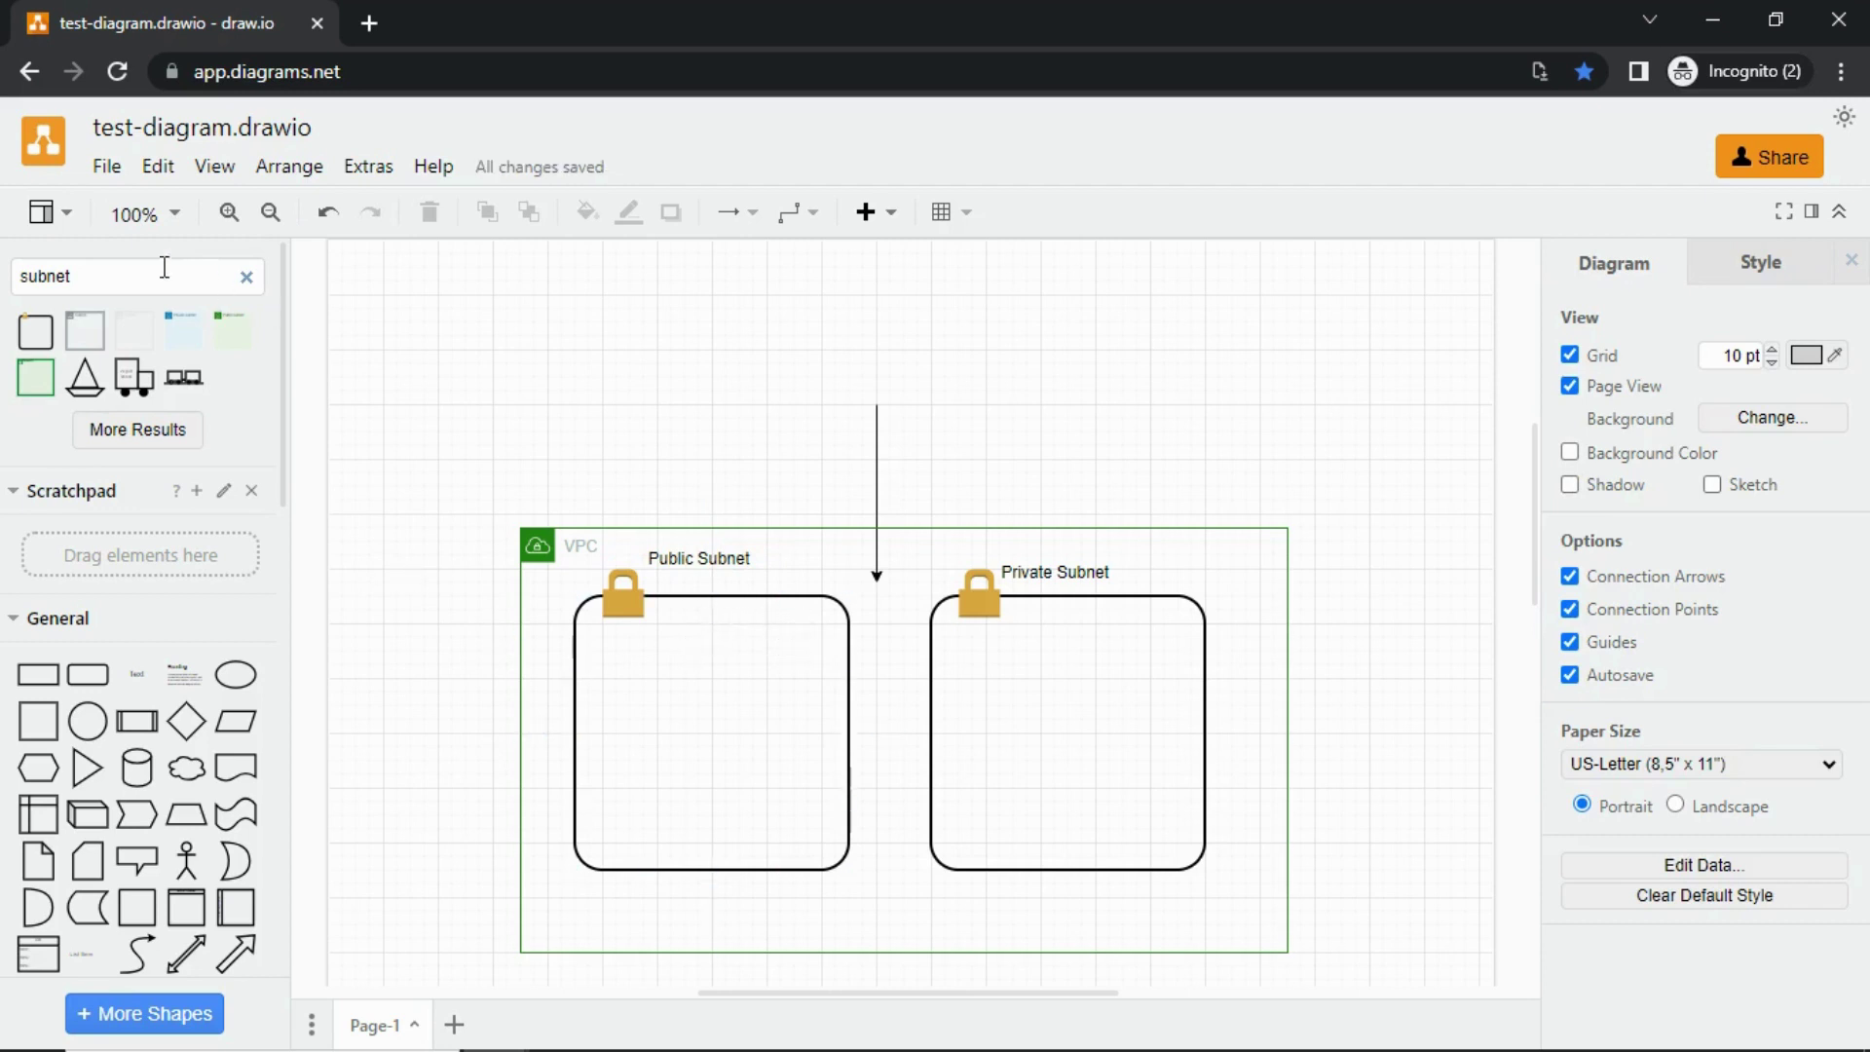
# Search 'rds' and move the RDS database icon into the Private Subnet
pyautogui.moveTo(73, 275); pyautogui.dragTo(6, 277)
pyautogui.write('rds')
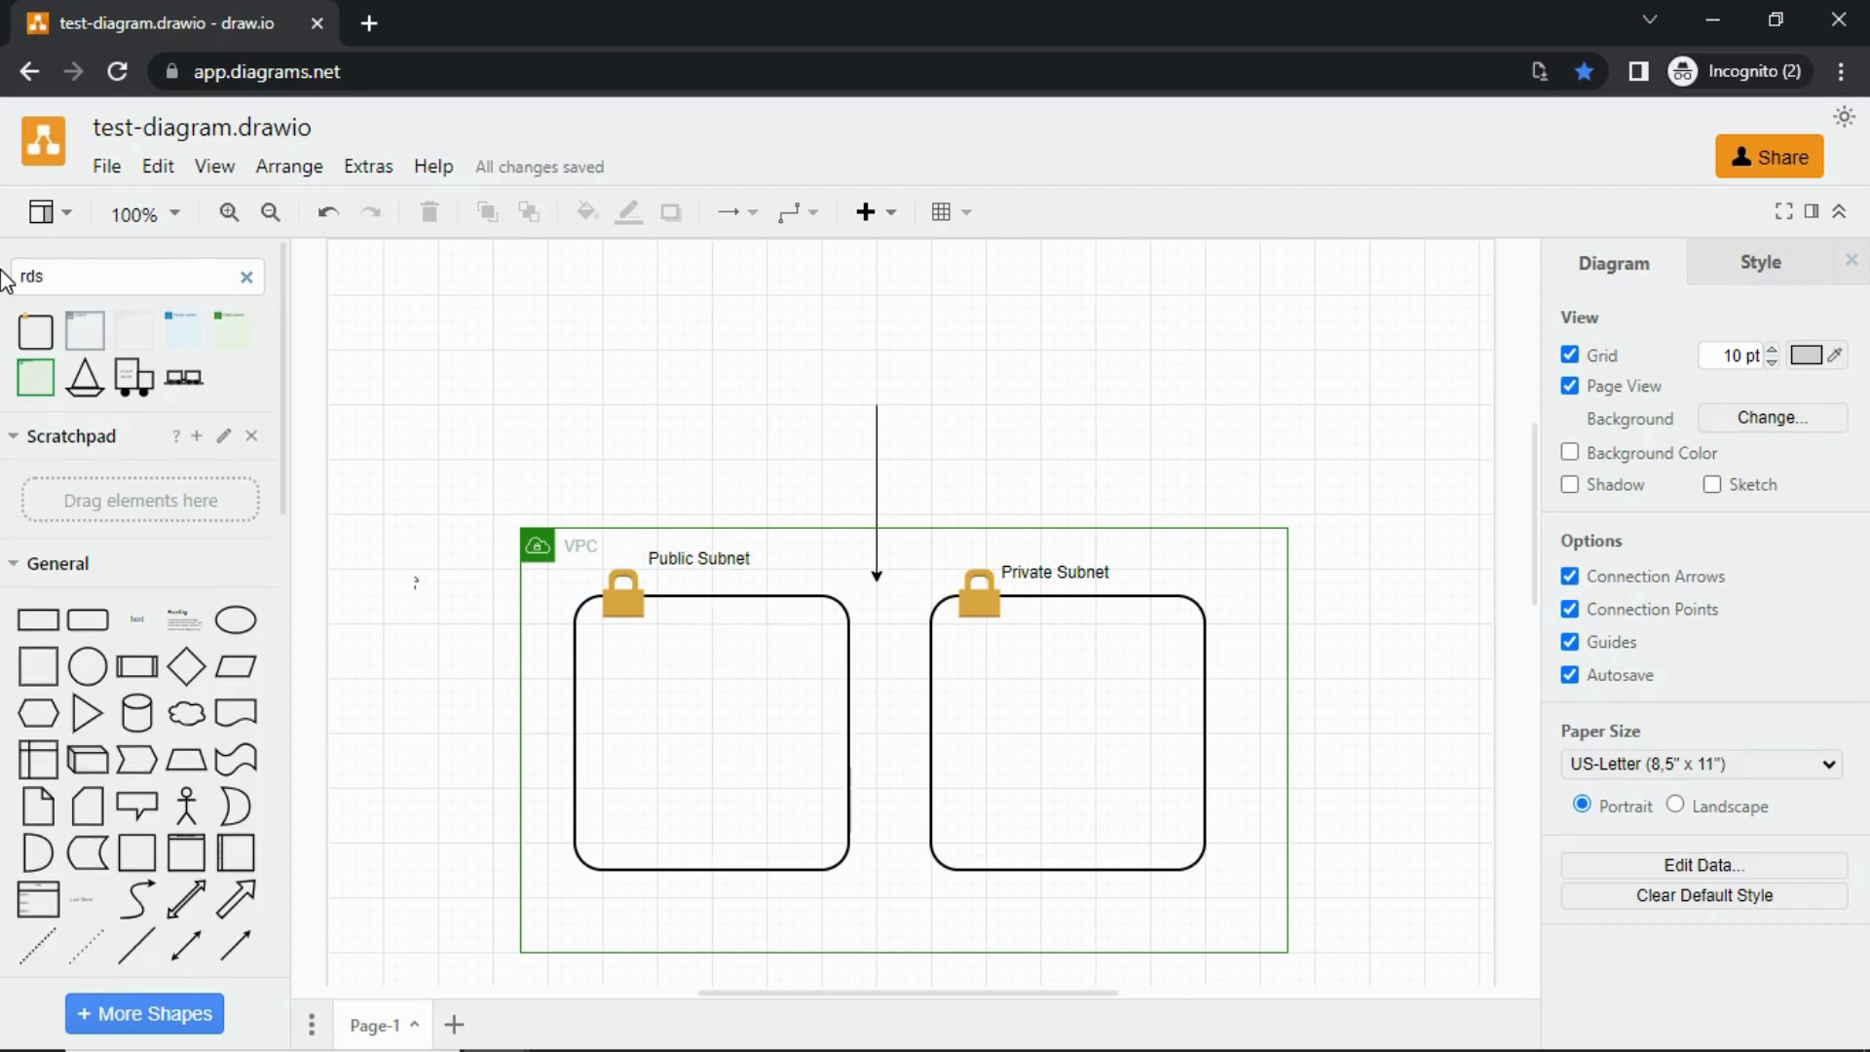
pyautogui.press('Return')
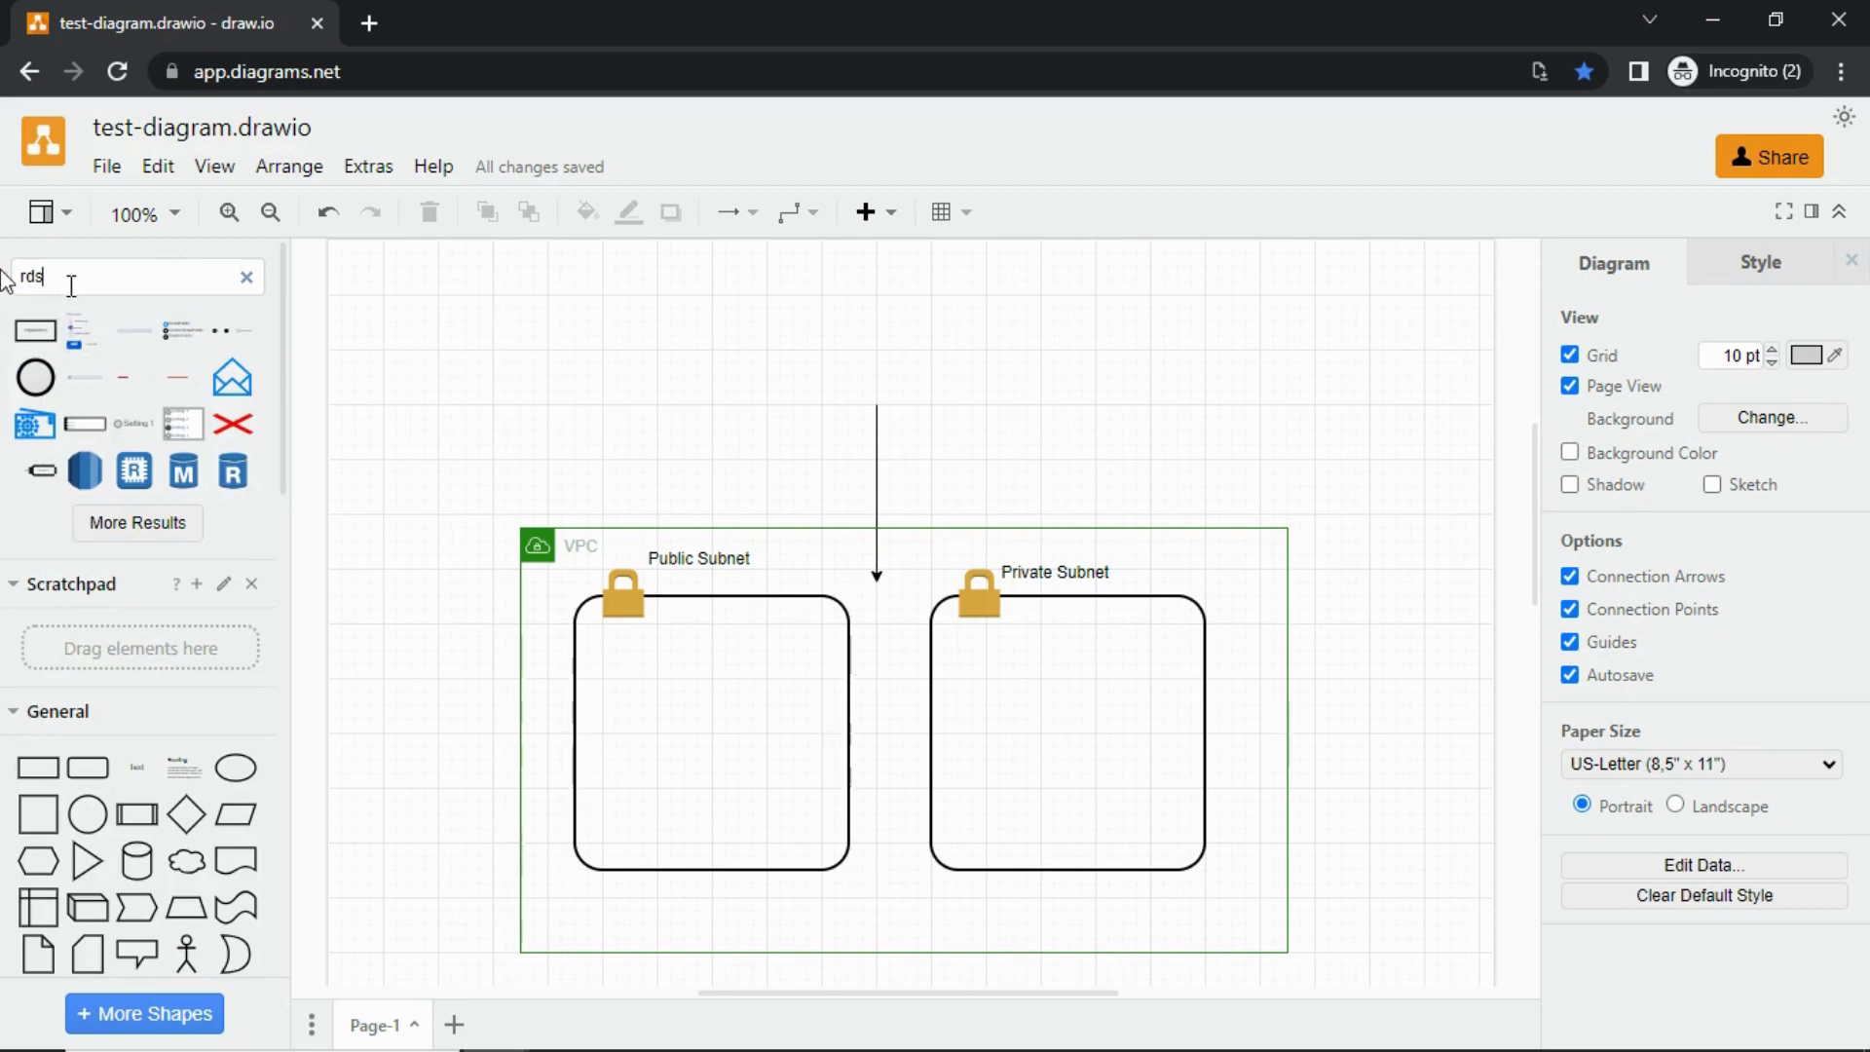
pyautogui.click(86, 470)
pyautogui.moveTo(910, 613)
pyautogui.mouseDown()
pyautogui.moveTo(1050, 759)
pyautogui.moveTo(1086, 749)
pyautogui.mouseUp()
pyautogui.click(396, 585)
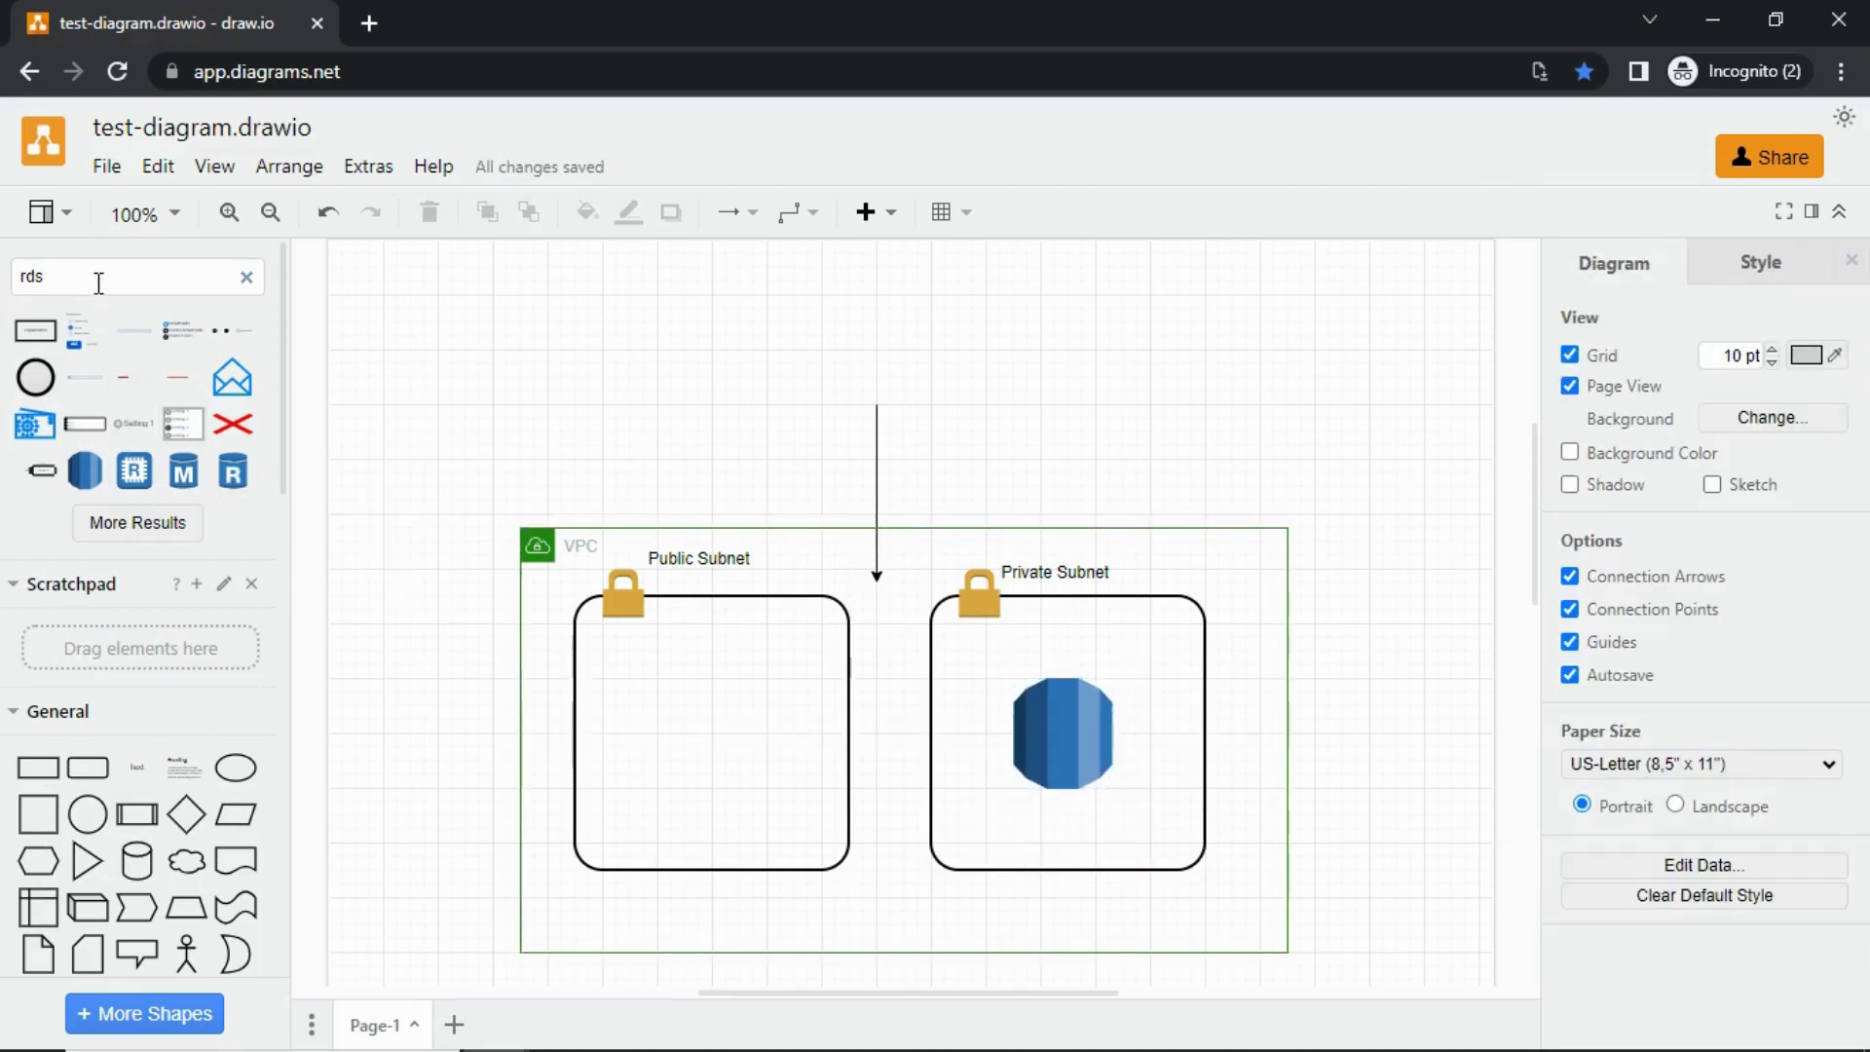
pyautogui.write('l')
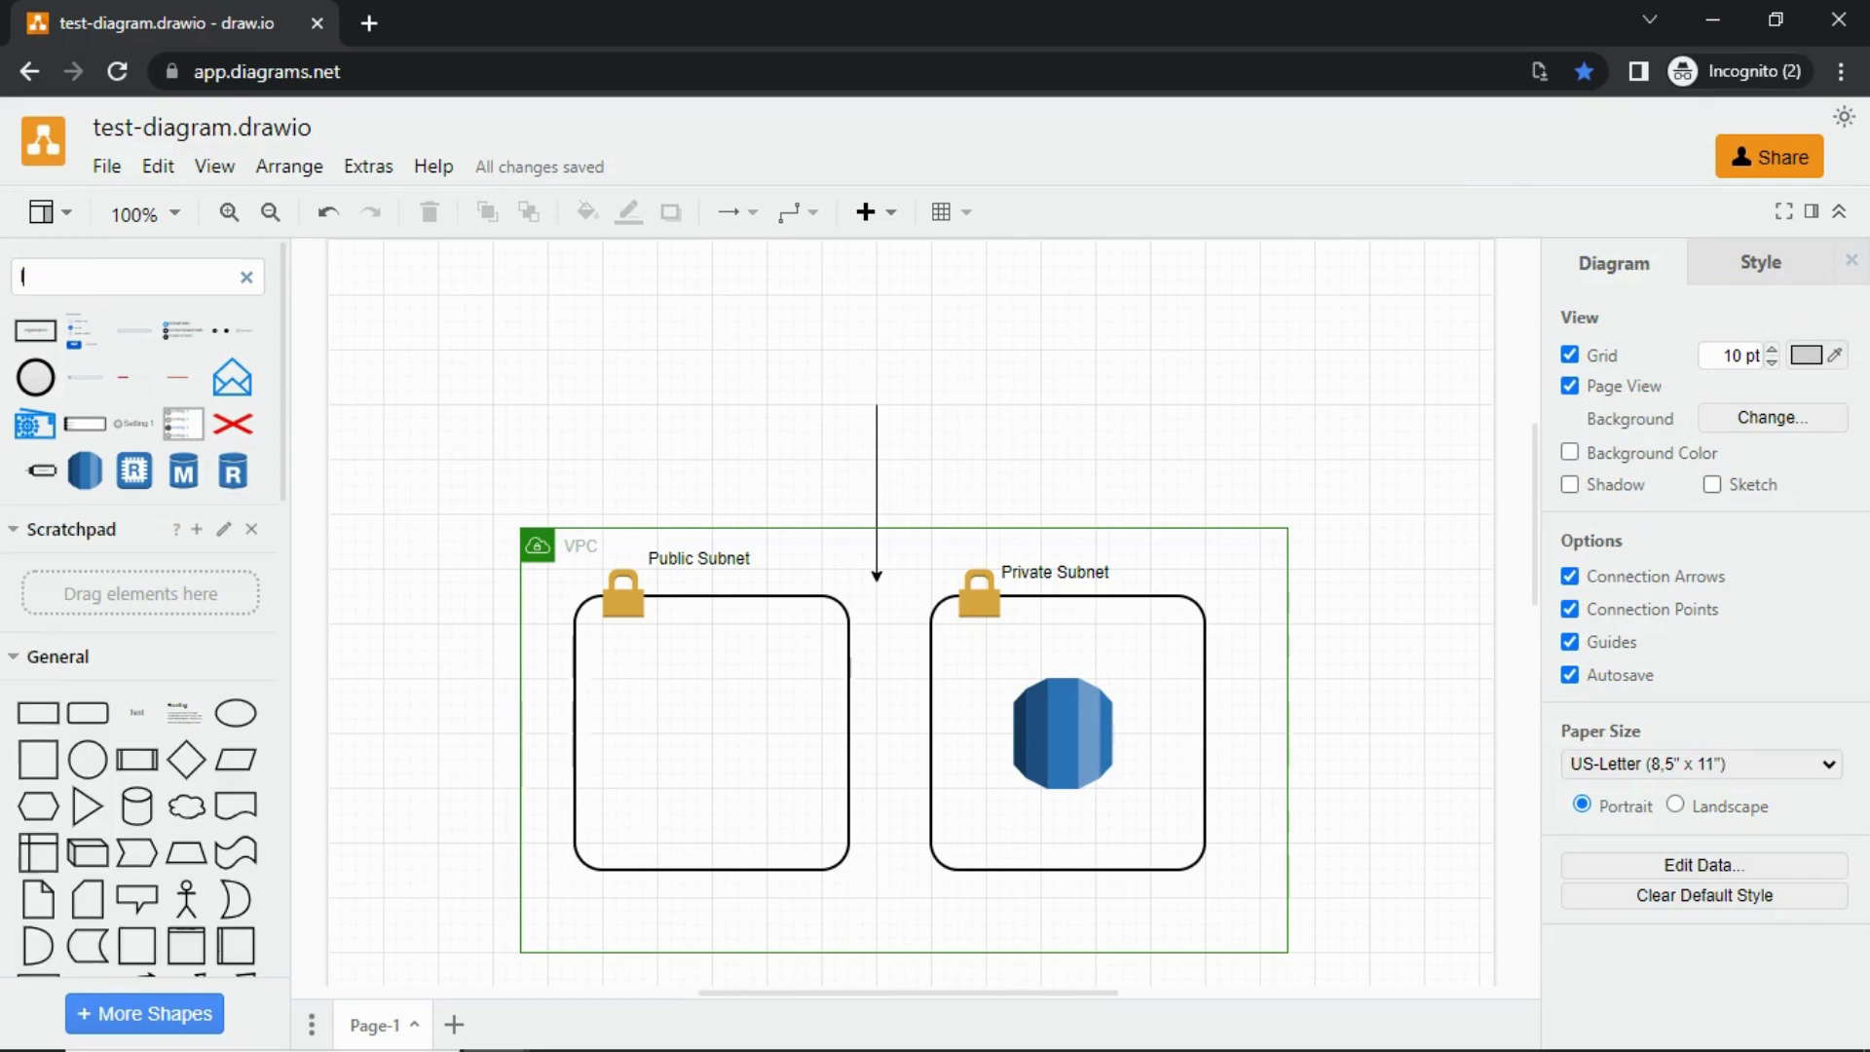
pyautogui.write('oad balancer')
# Add an Application Load Balancer and move it above the VPC
pyautogui.press('Return')
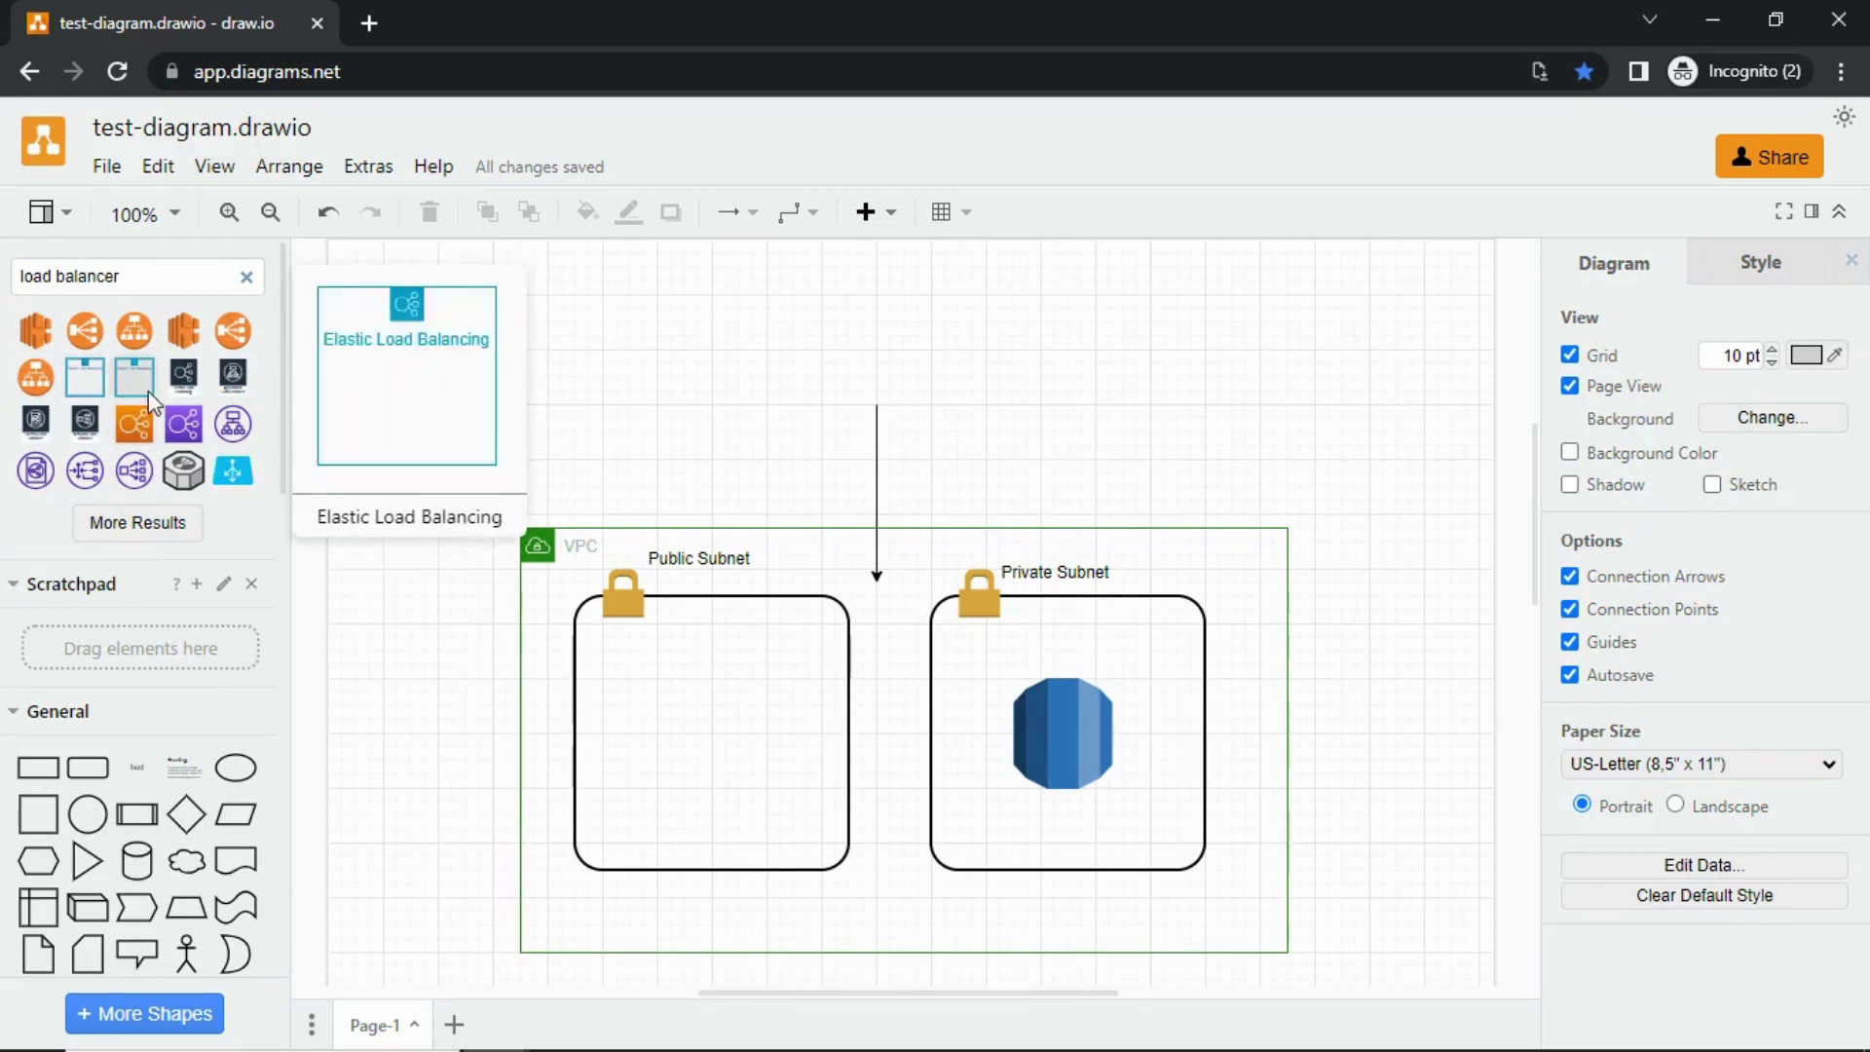
pyautogui.click(142, 333)
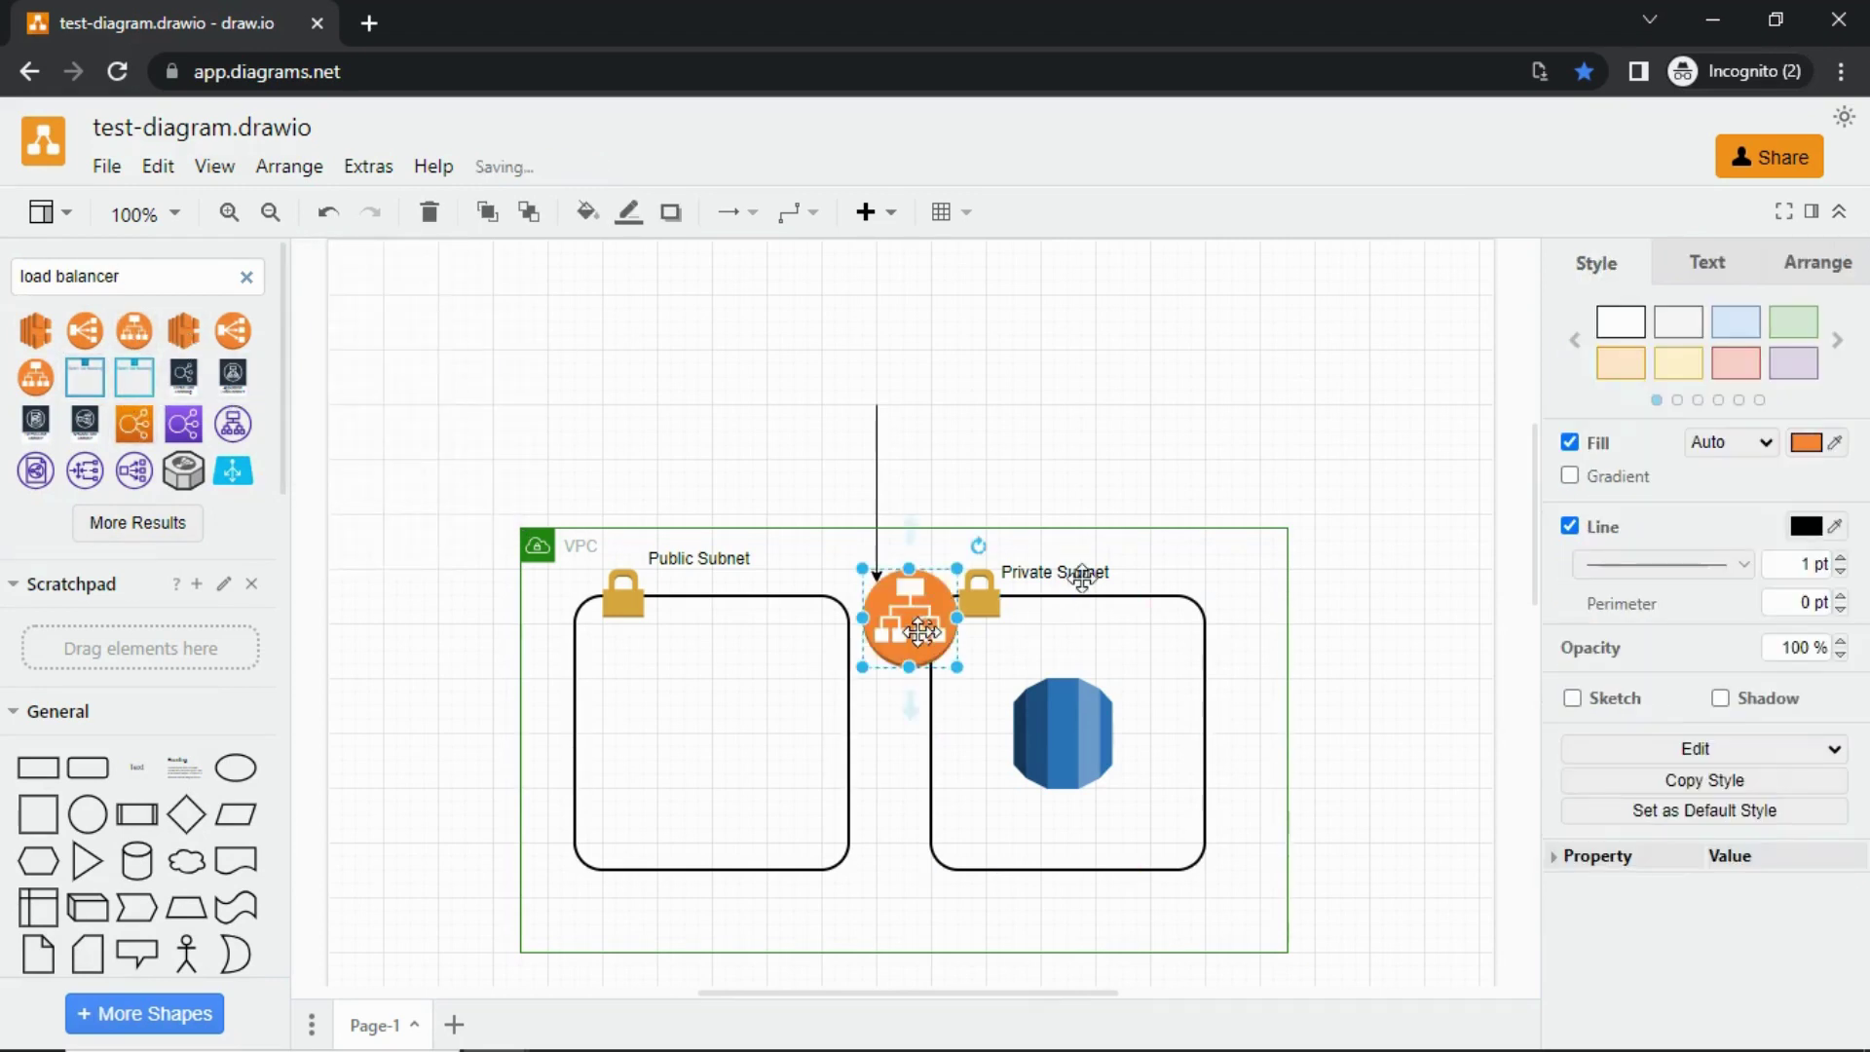
pyautogui.moveTo(919, 631); pyautogui.dragTo(893, 372)
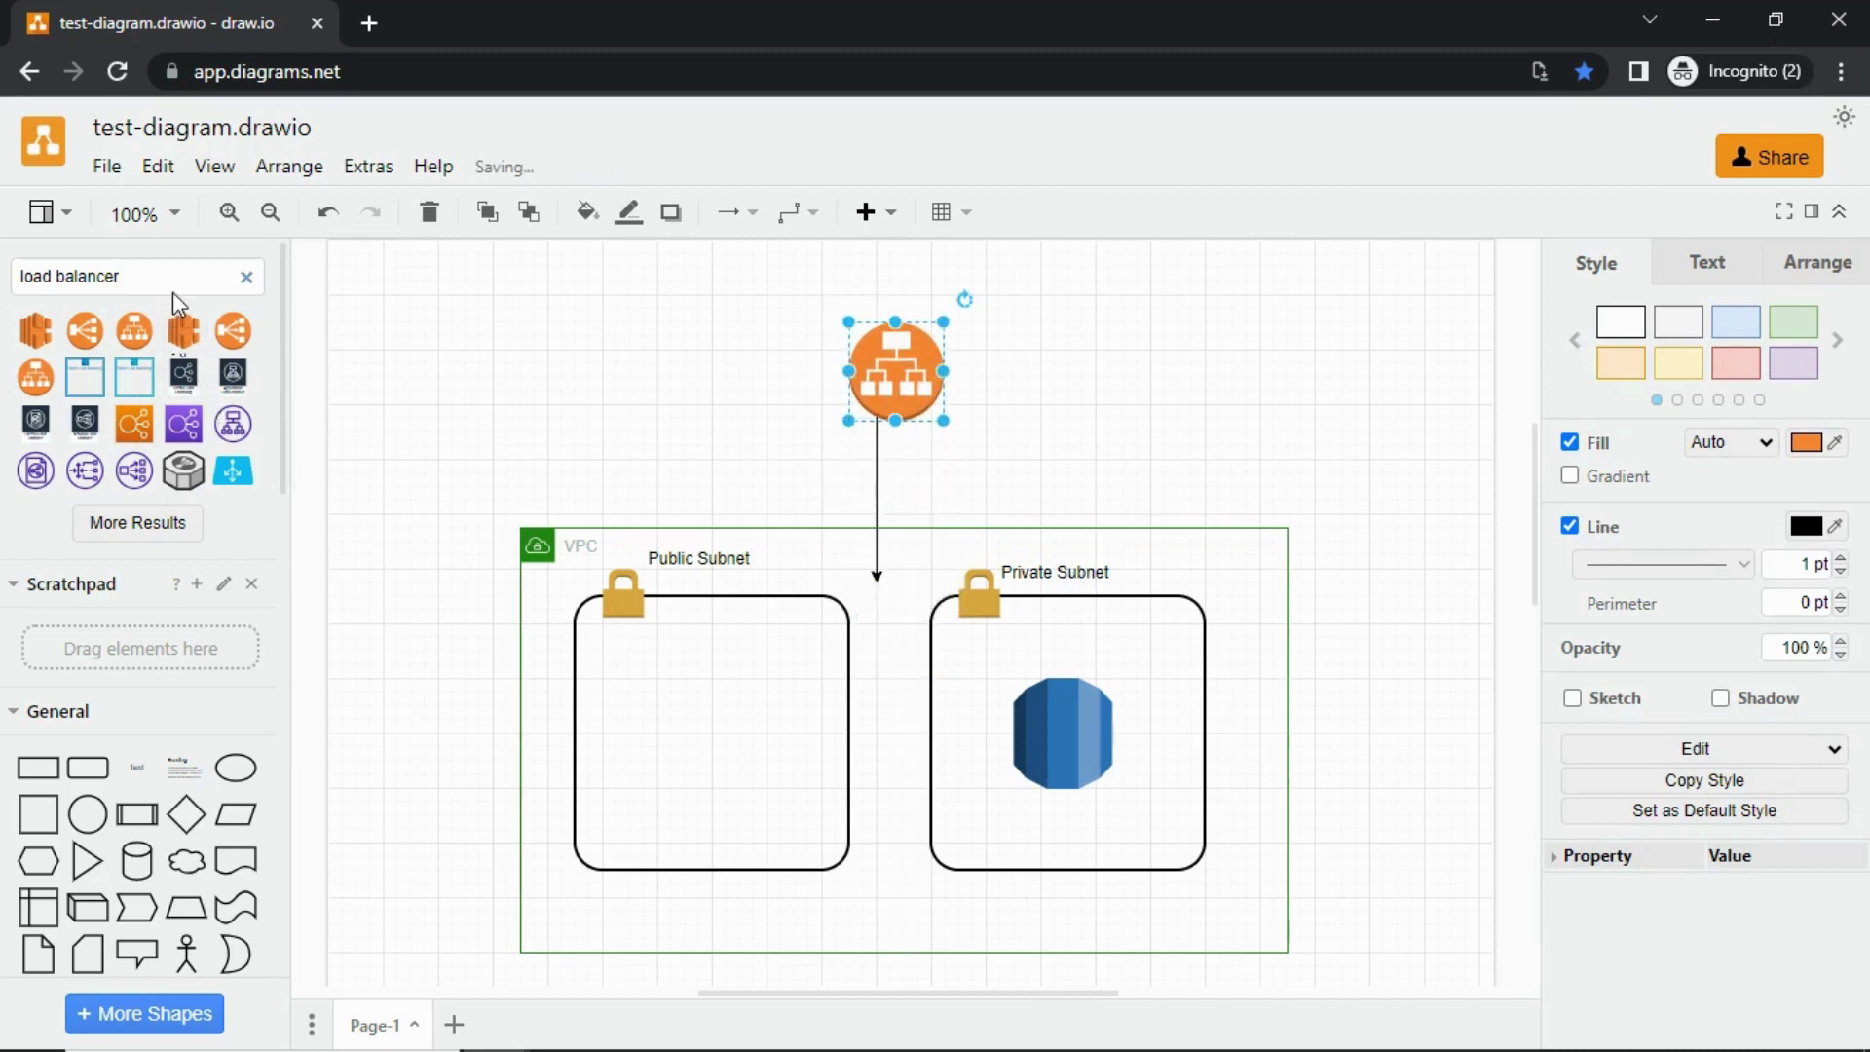
# Search 'ec2' and place an EC2 instance inside the Public Subnet
pyautogui.moveTo(183, 275); pyautogui.dragTo(6, 277)
pyautogui.write('ec2')
pyautogui.press('Return')
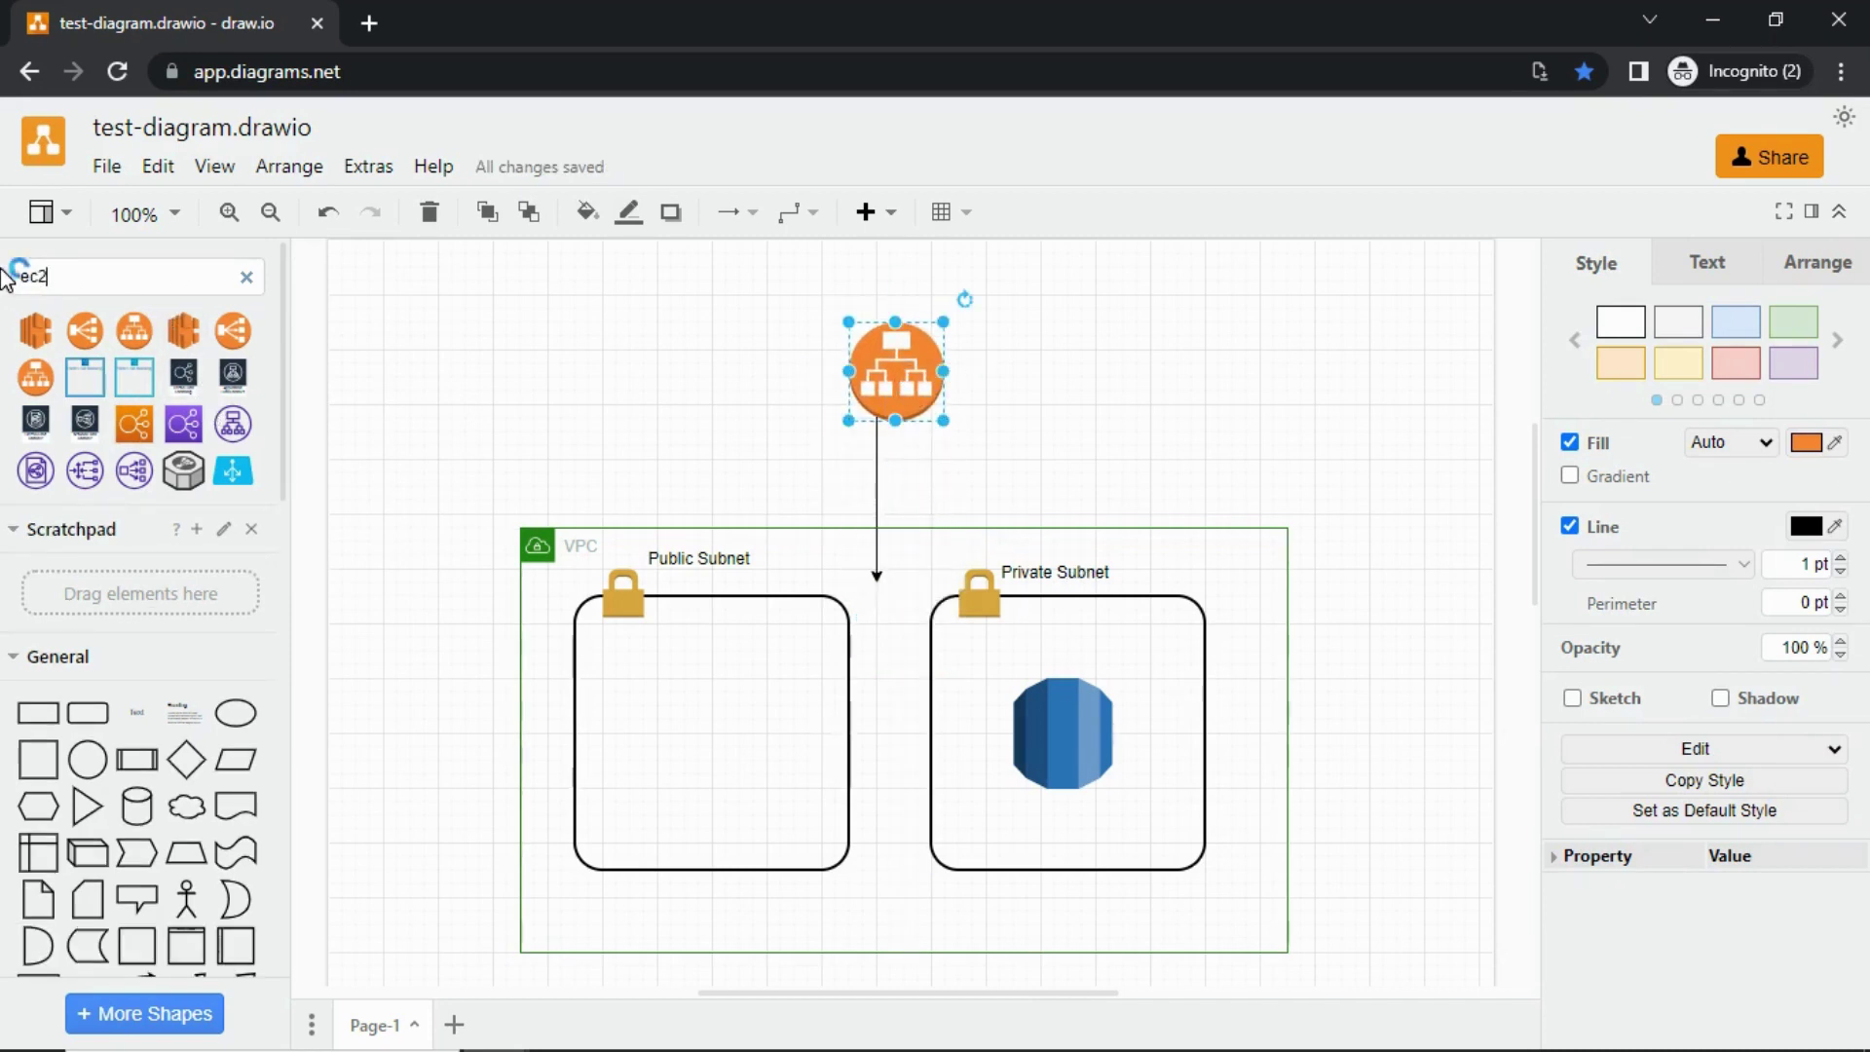
pyautogui.click(33, 332)
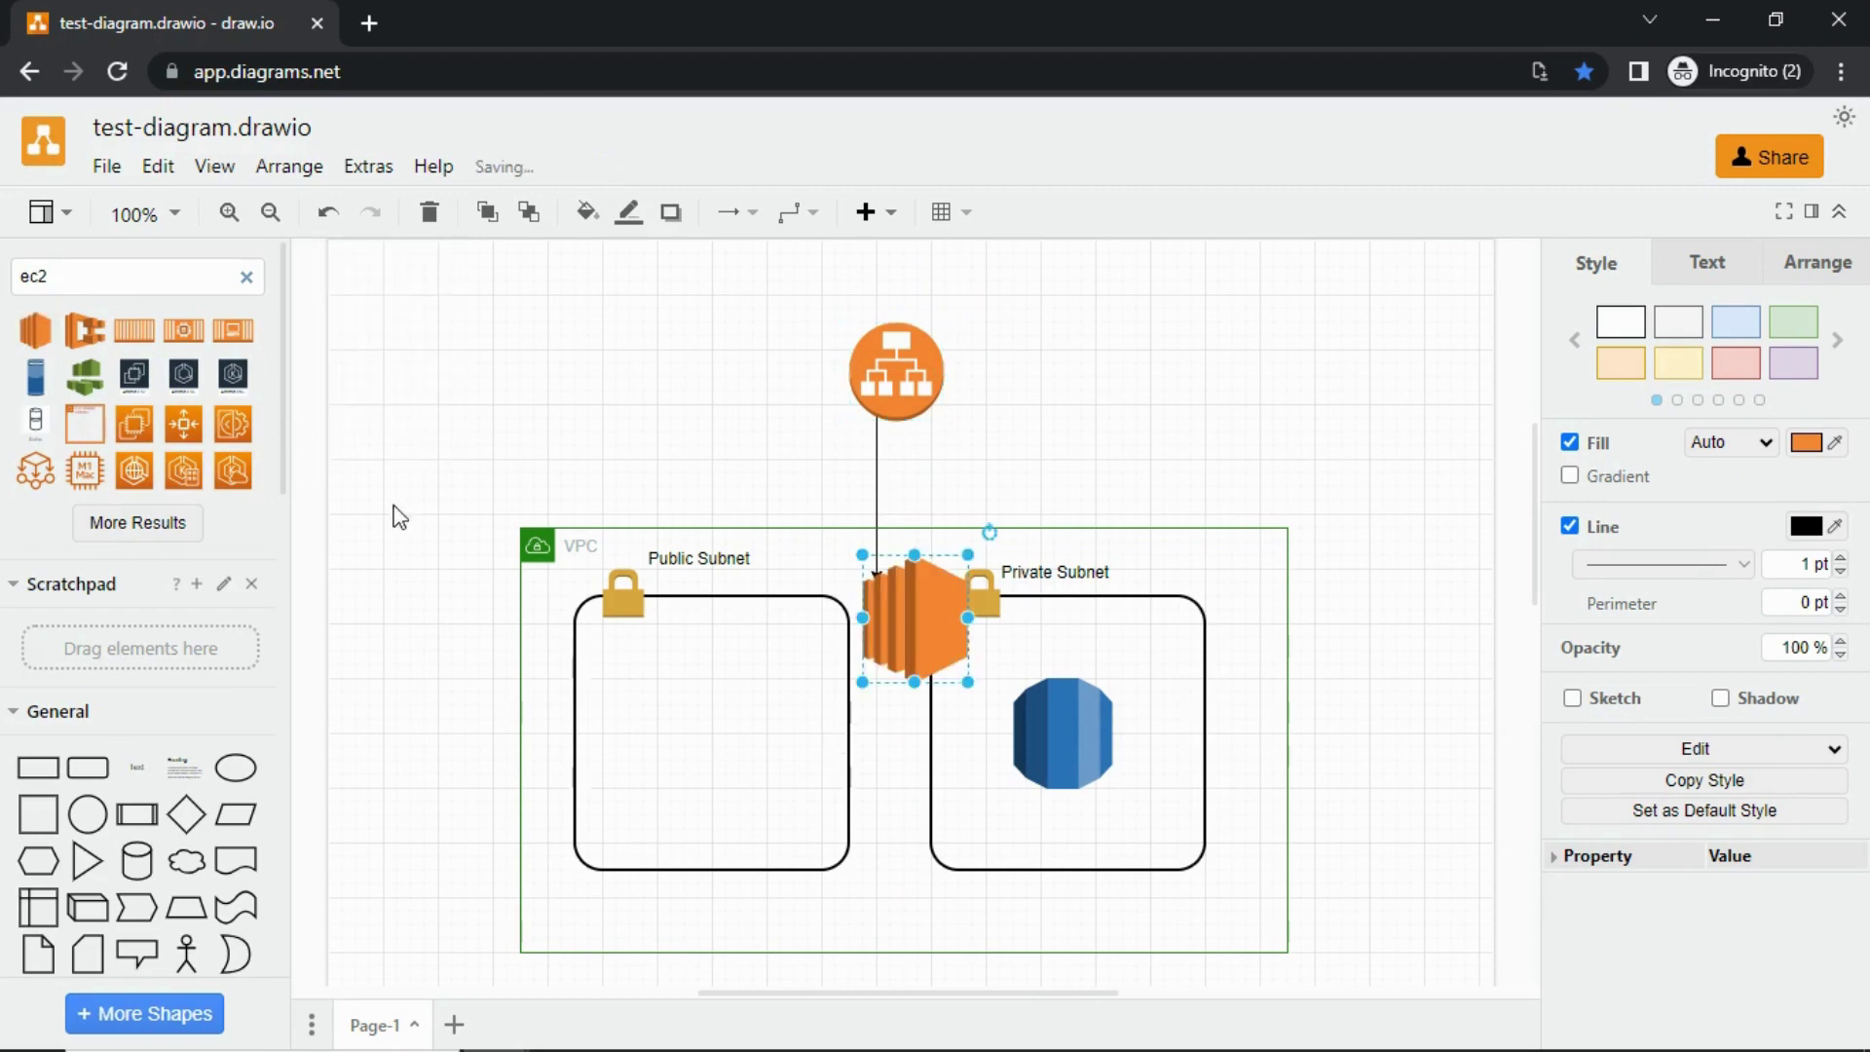
pyautogui.moveTo(942, 625)
pyautogui.mouseDown()
pyautogui.moveTo(736, 735)
pyautogui.moveTo(722, 720)
pyautogui.mouseUp()
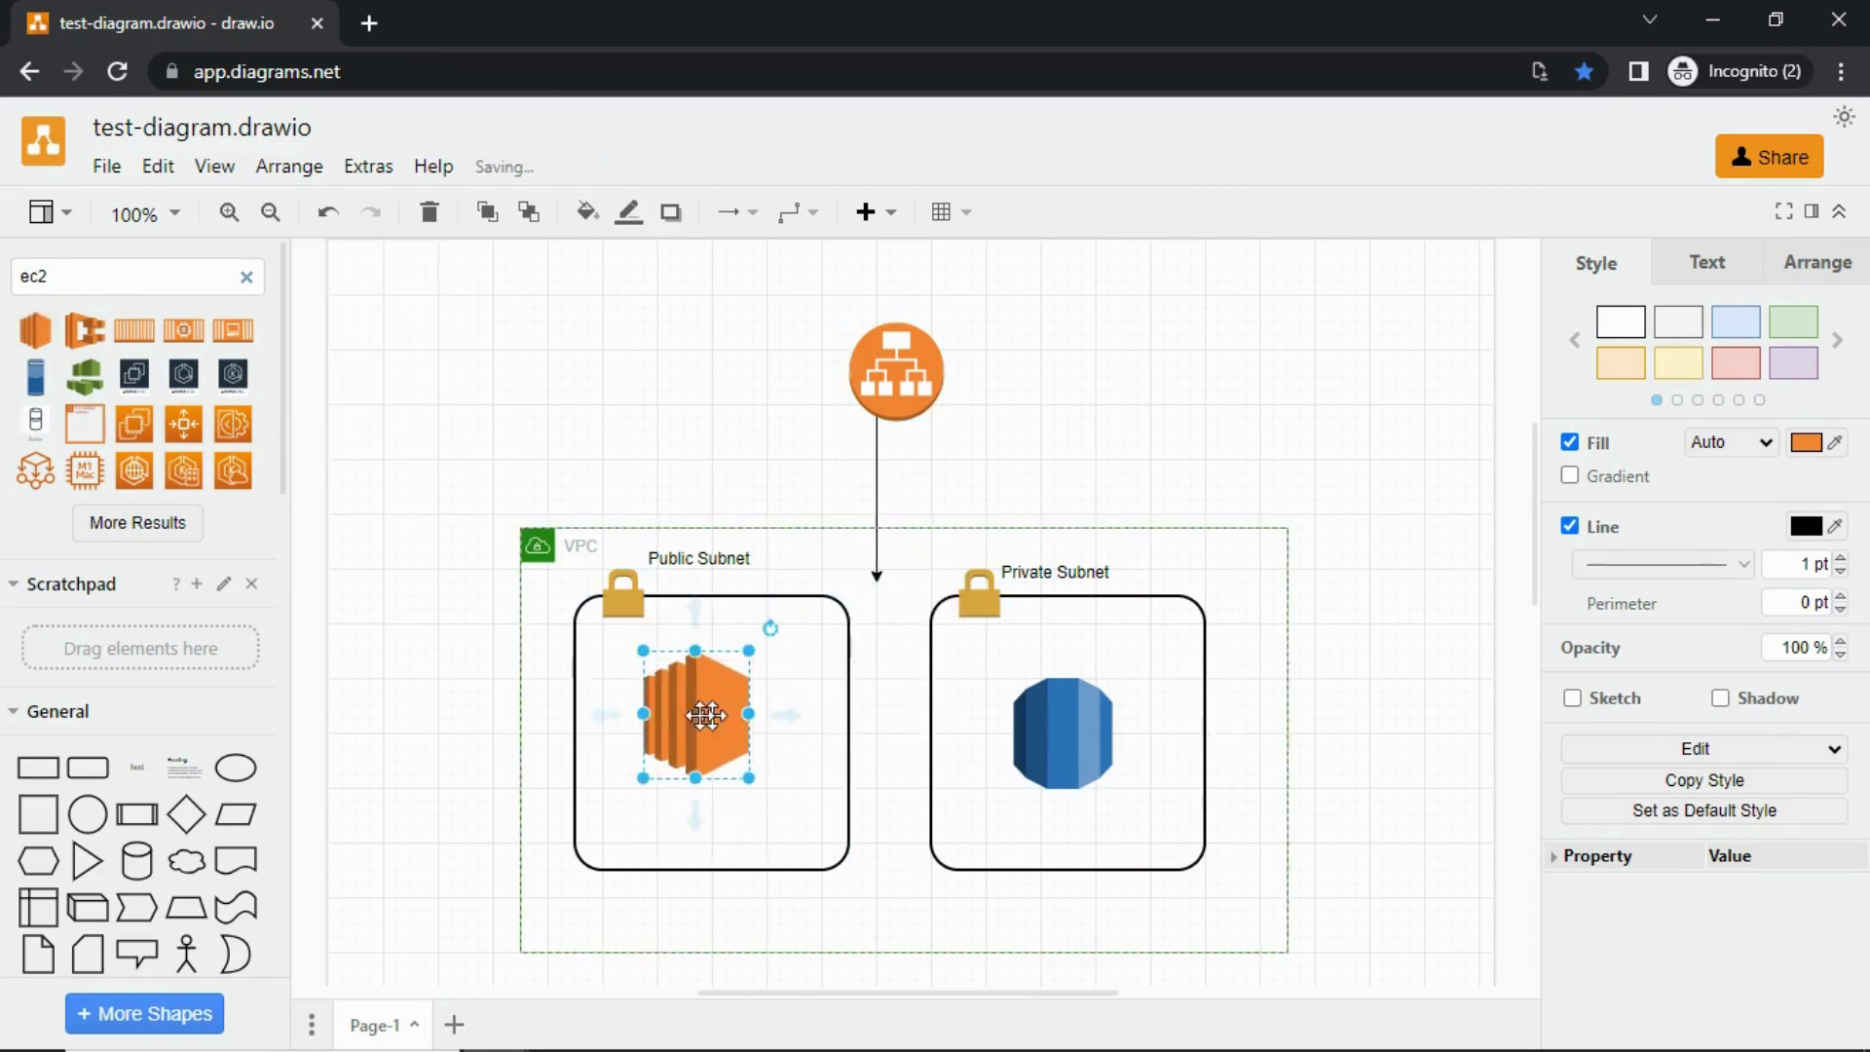
pyautogui.click(450, 631)
pyautogui.hotkey('ctrl', 'a')
pyautogui.write('route5')
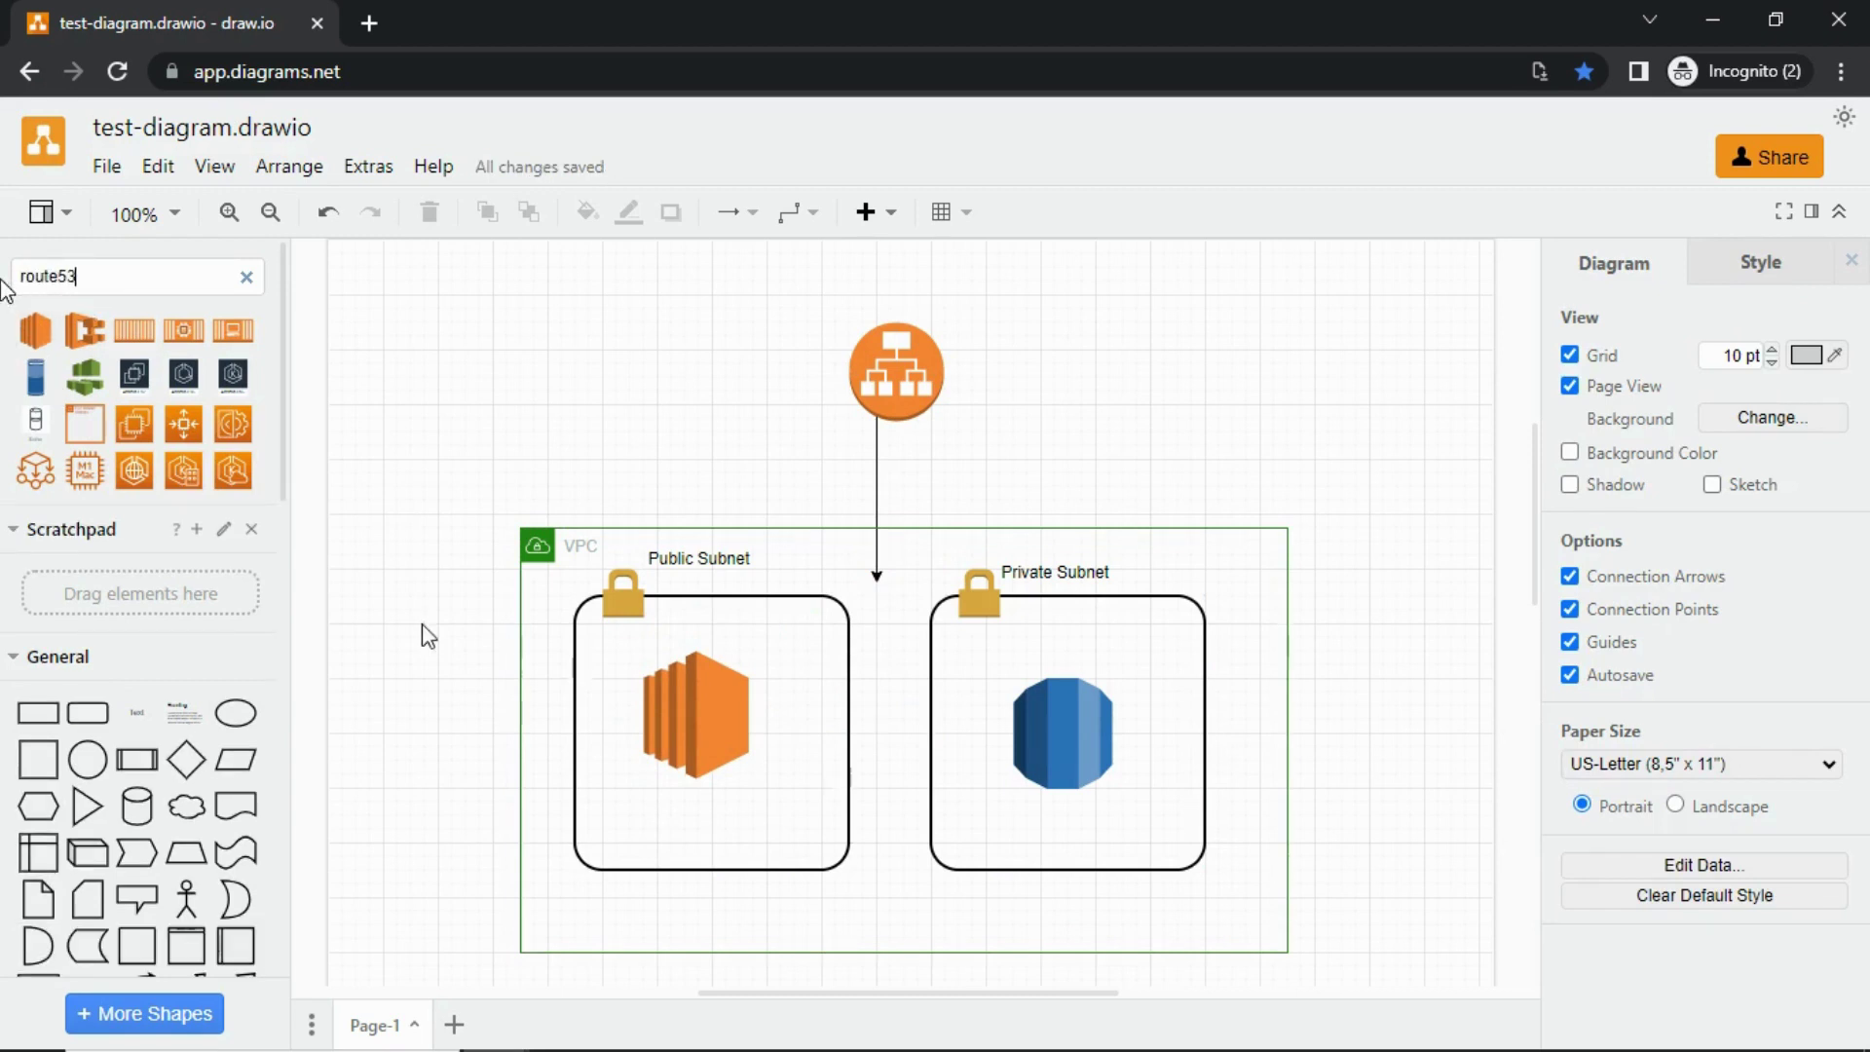
pyautogui.write('3')
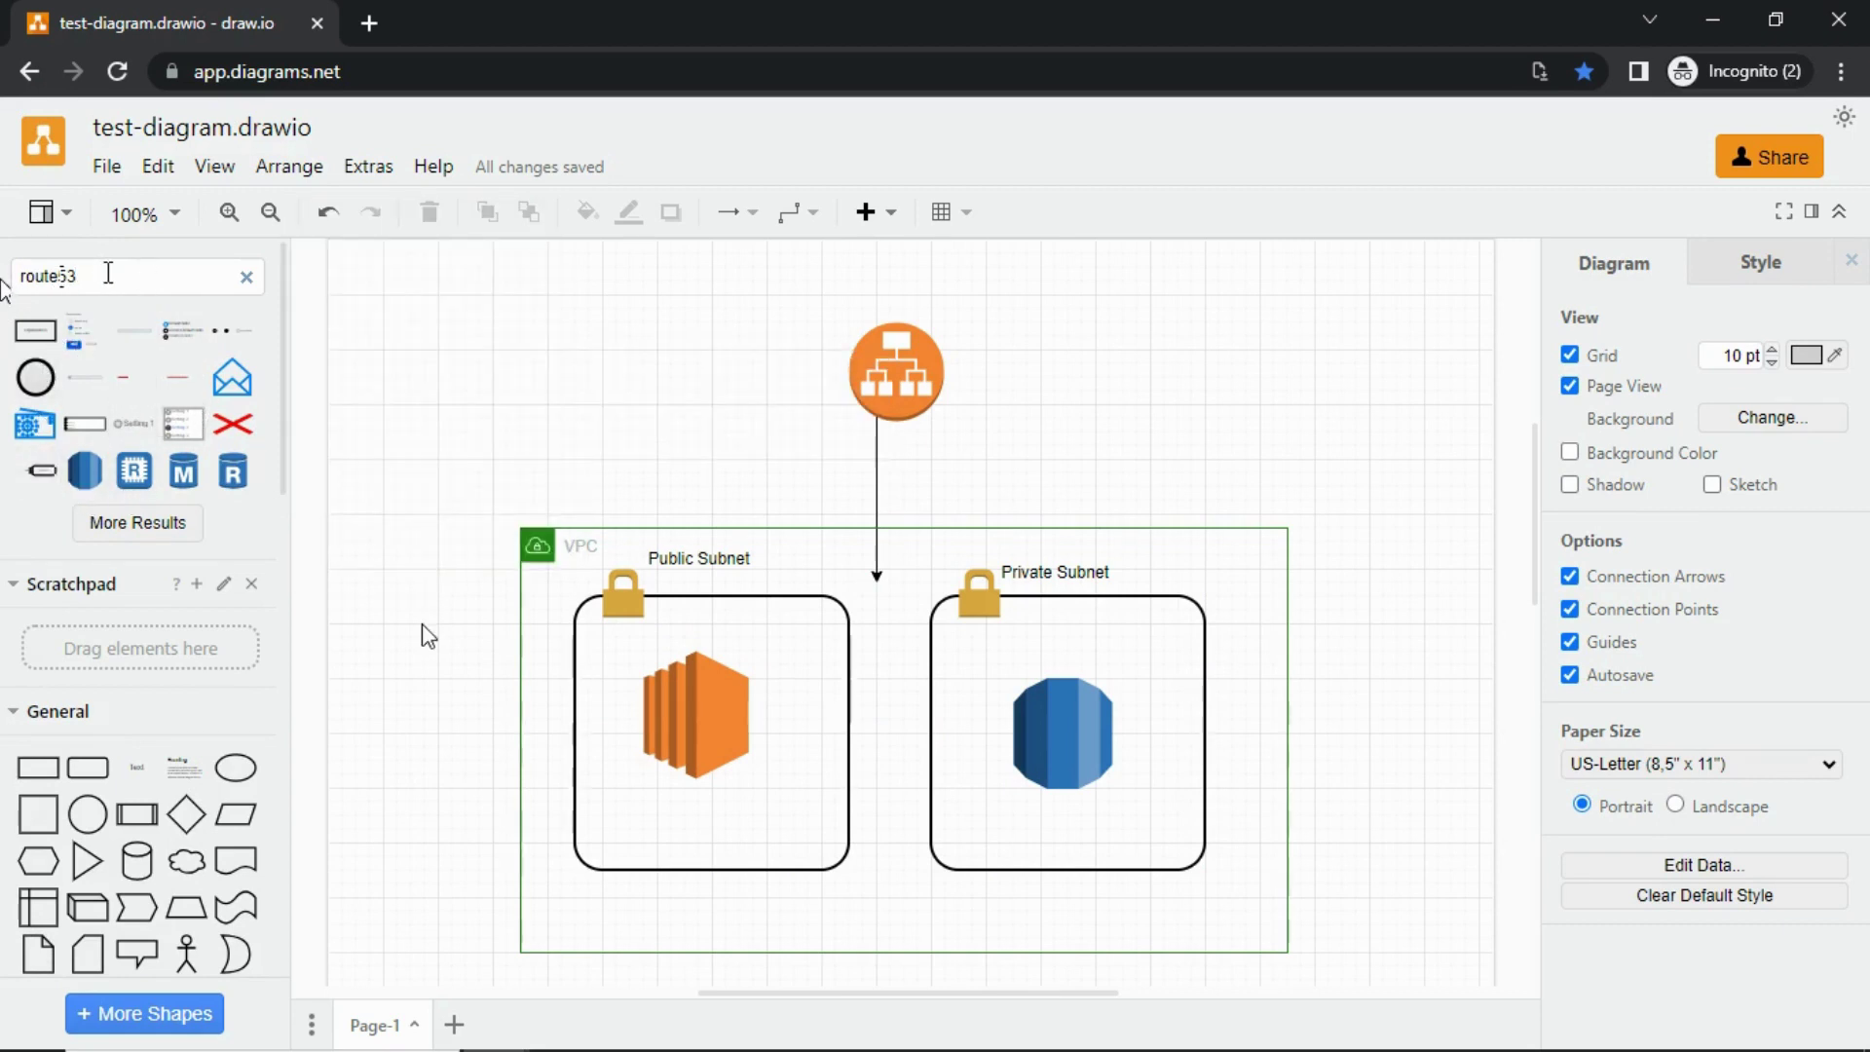
# Search the shapes for 'aws route53' and place the Route 53 icon near the page top
pyautogui.doubleClick(109, 272)
pyautogui.write('dns')
pyautogui.press('Return')
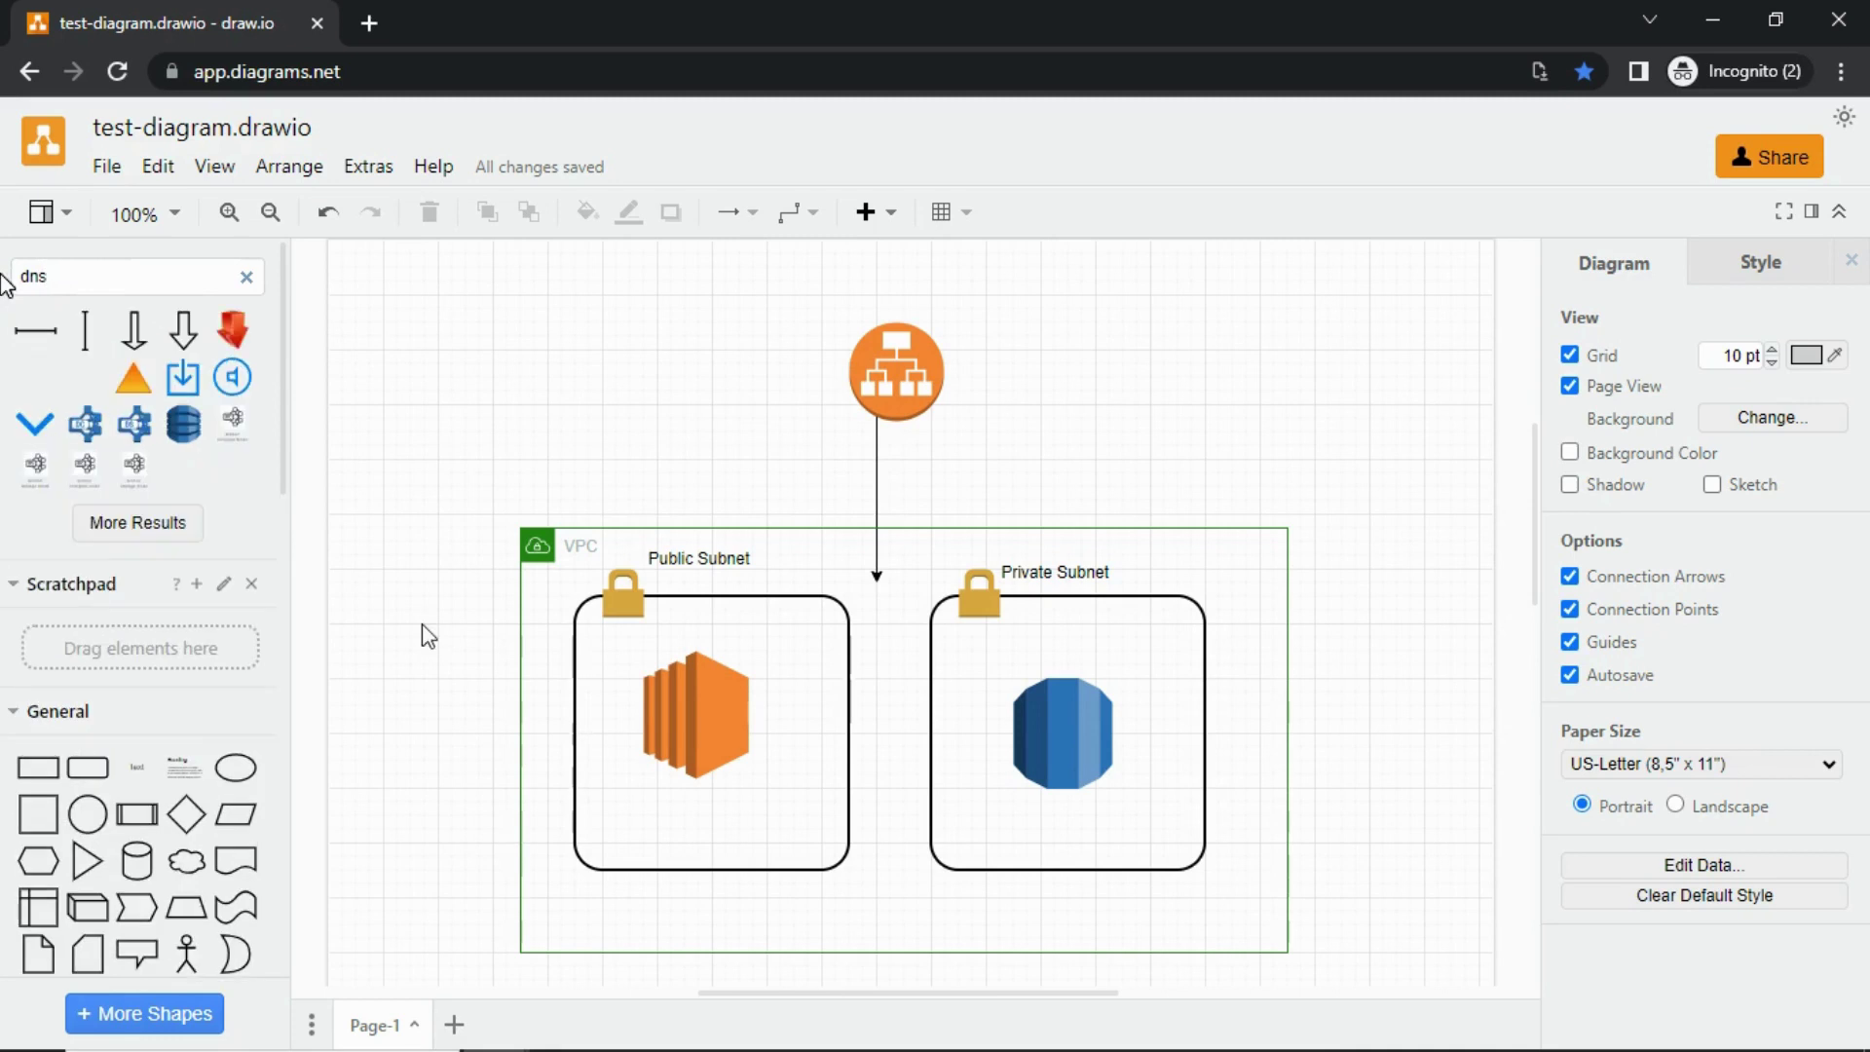
pyautogui.write('aw')
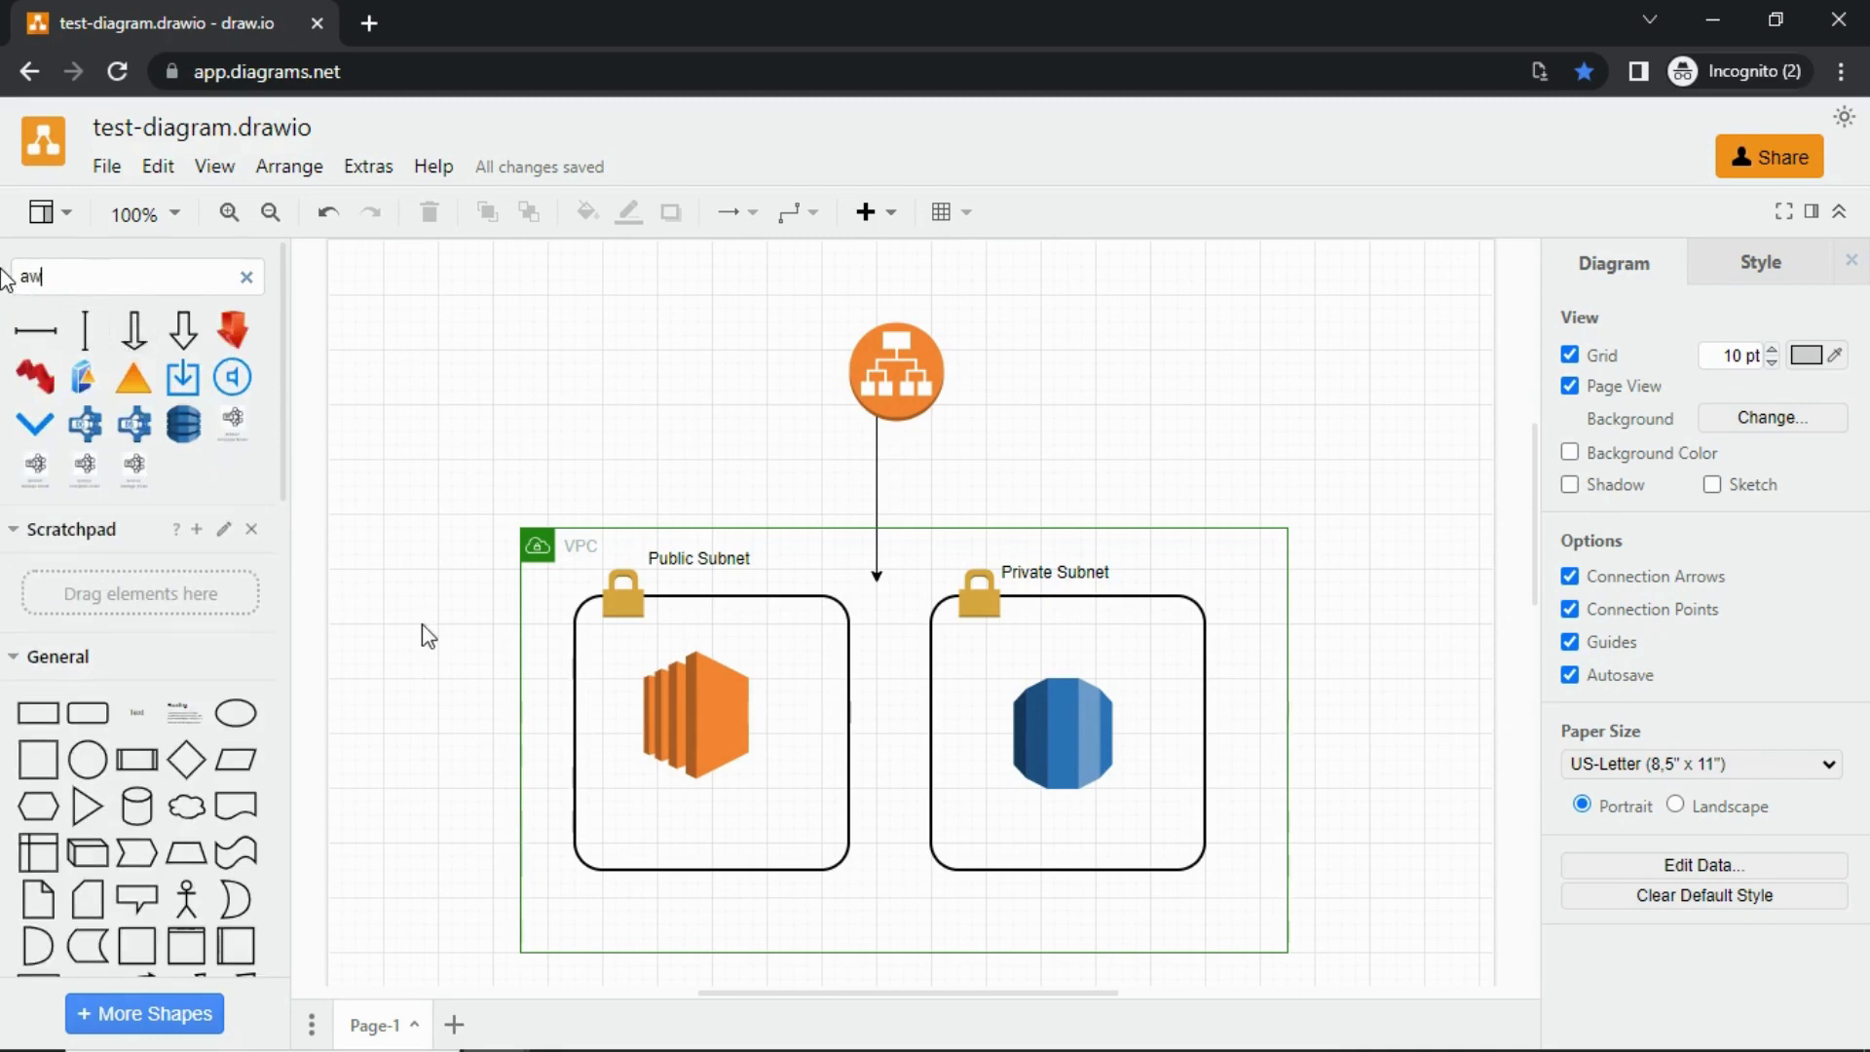
pyautogui.write('s route53')
pyautogui.press('Return')
pyautogui.click(54, 373)
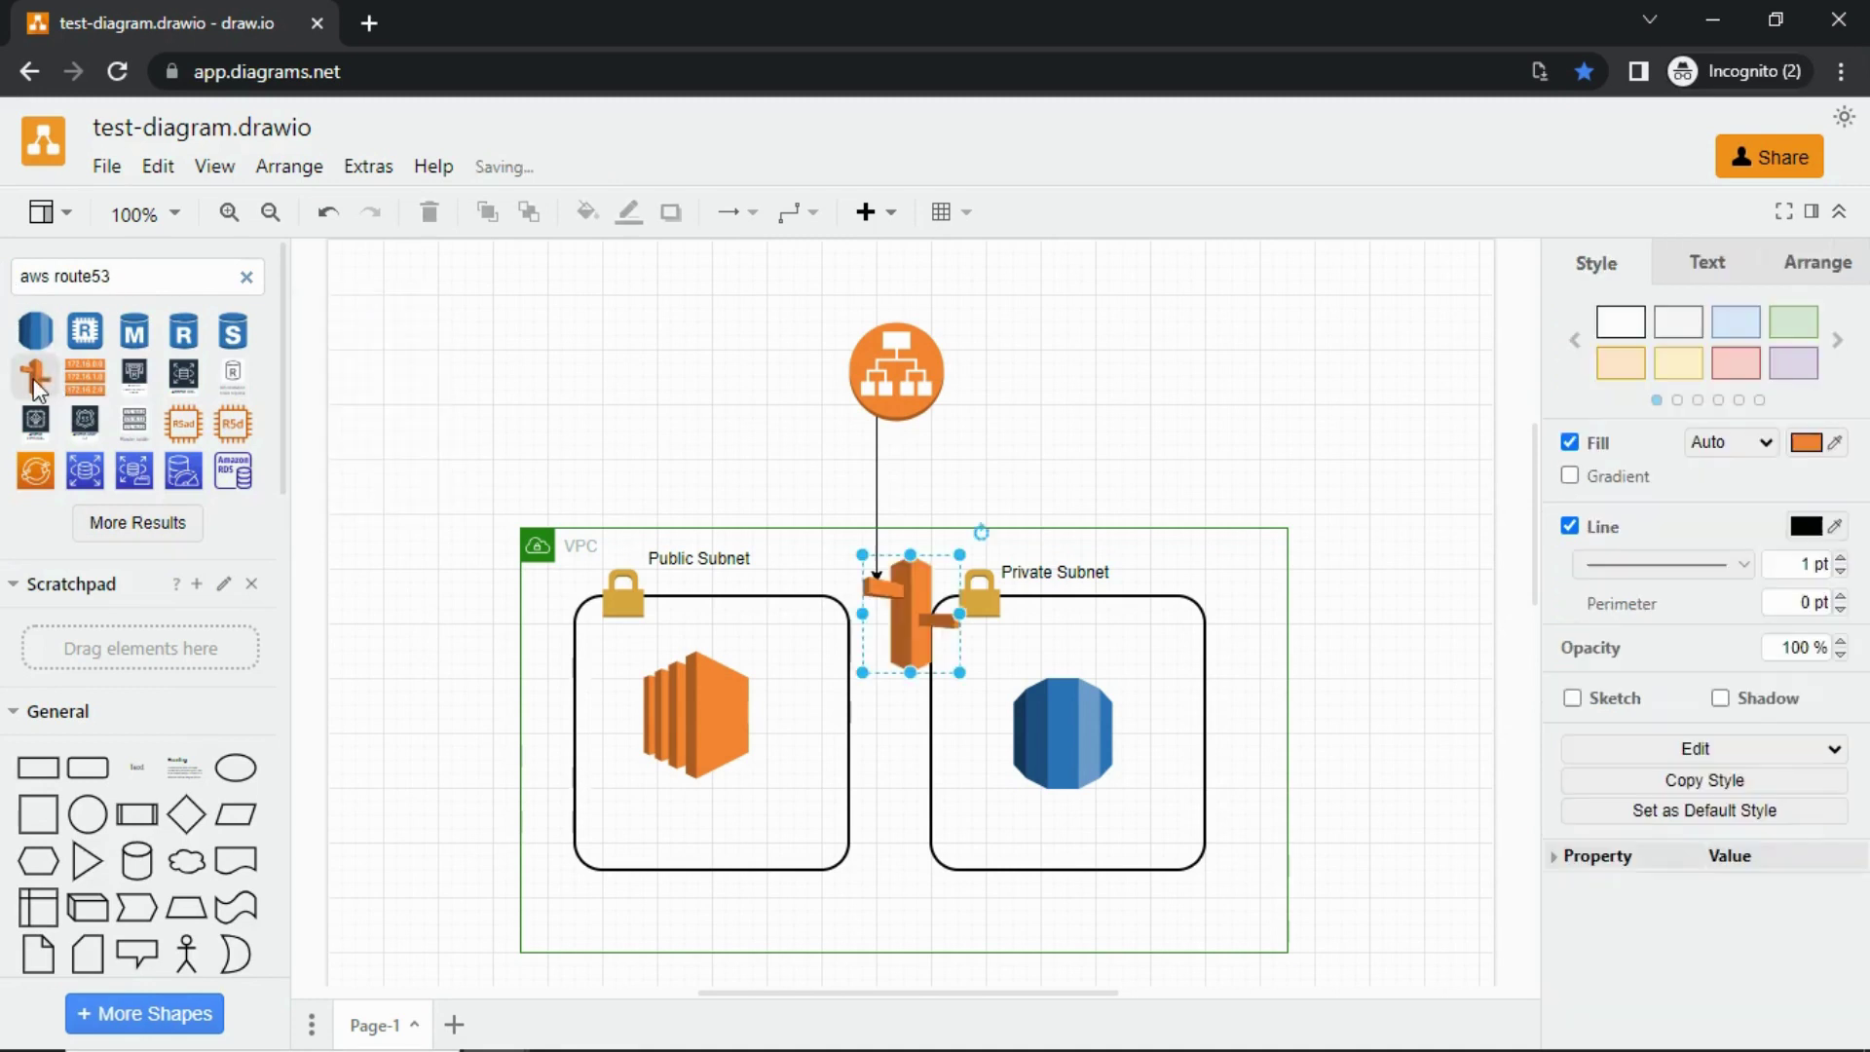
pyautogui.moveTo(914, 626); pyautogui.dragTo(706, 349)
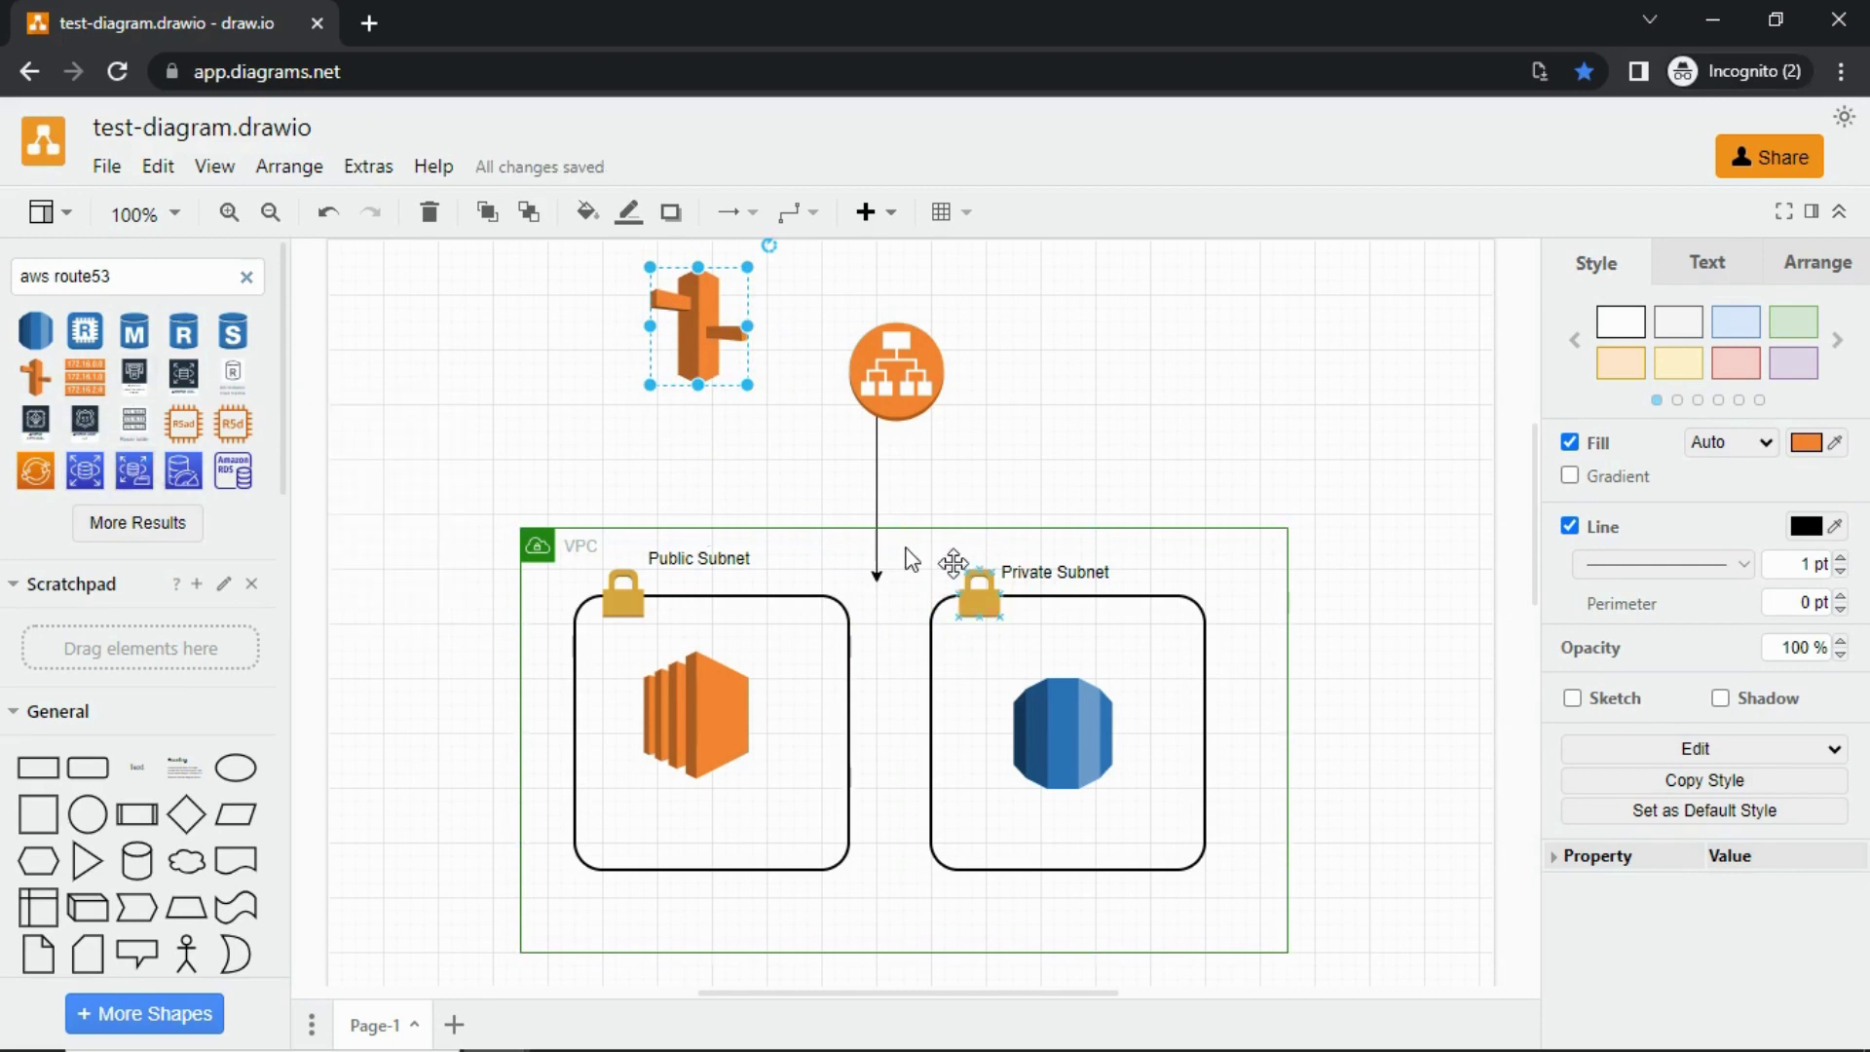
pyautogui.scroll(2, 951, 561)
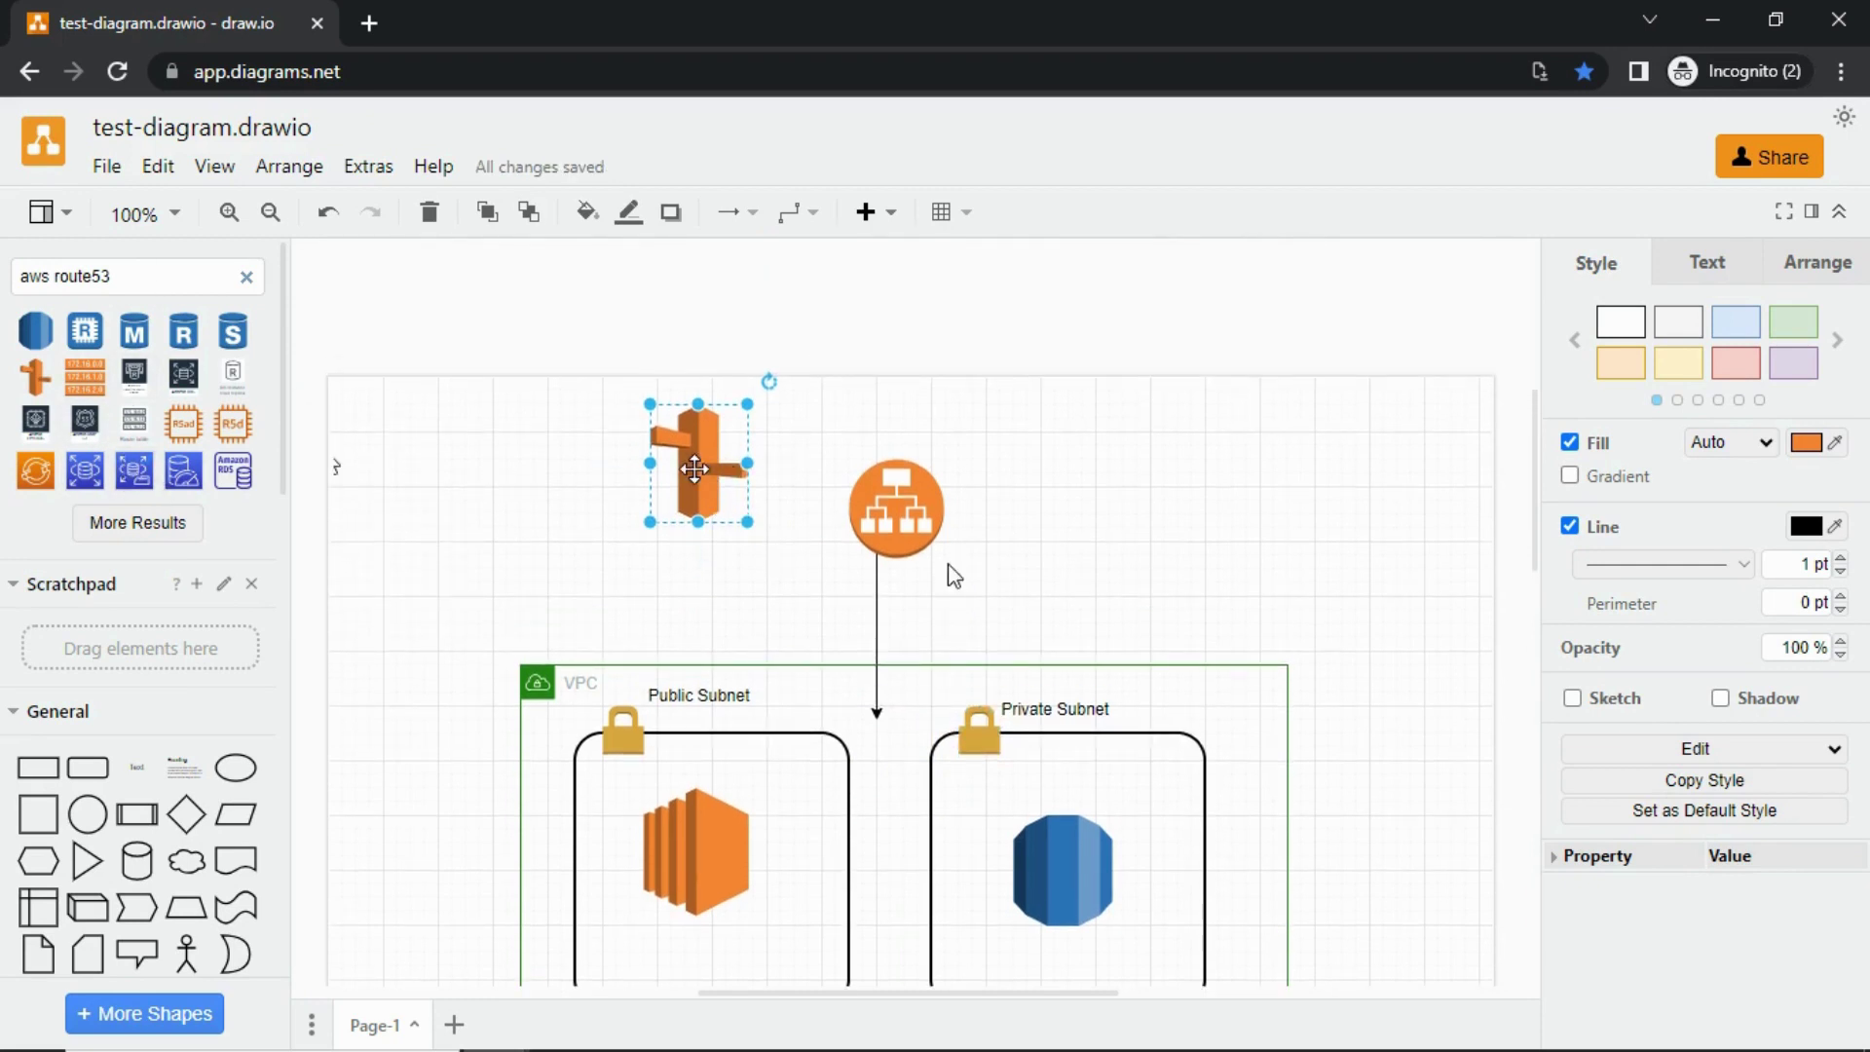
pyautogui.moveTo(710, 485)
pyautogui.mouseDown()
pyautogui.moveTo(784, 470)
pyautogui.moveTo(868, 592)
pyautogui.mouseUp()
pyautogui.scroll(-2, 868, 591)
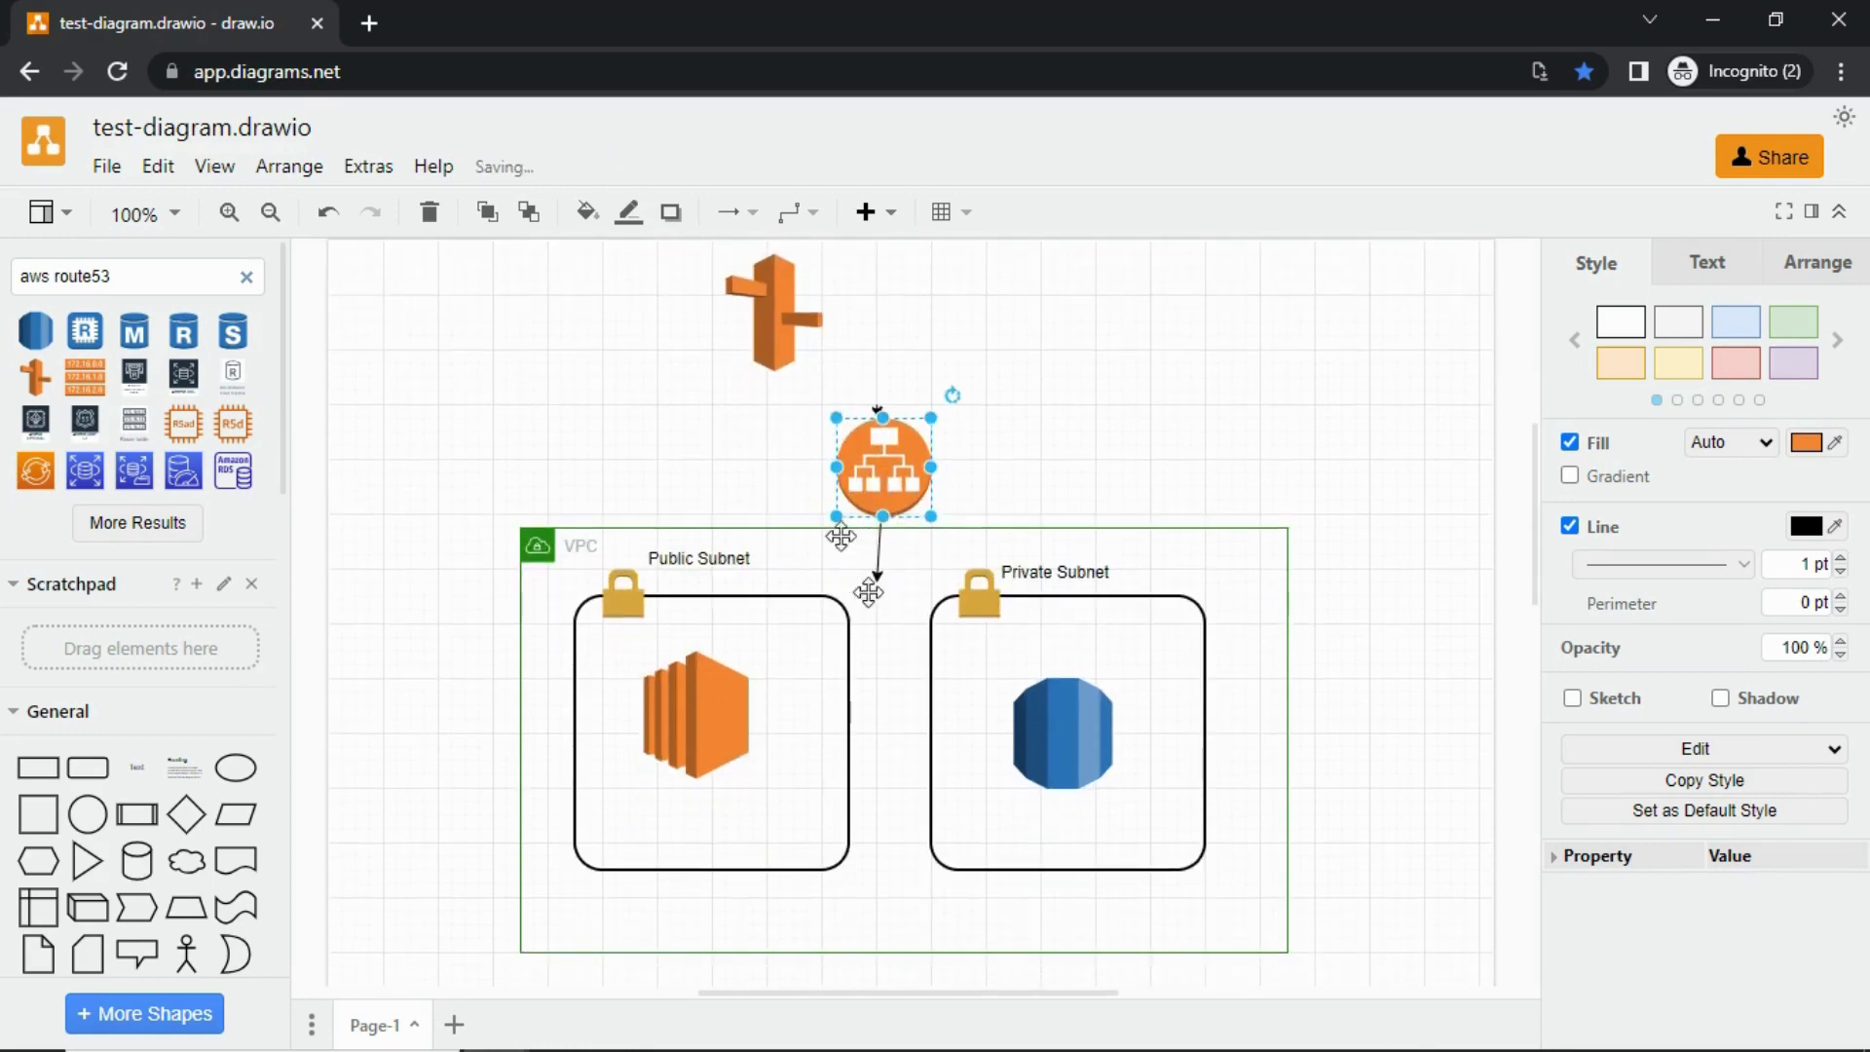
pyautogui.moveTo(837, 514); pyautogui.dragTo(657, 512)
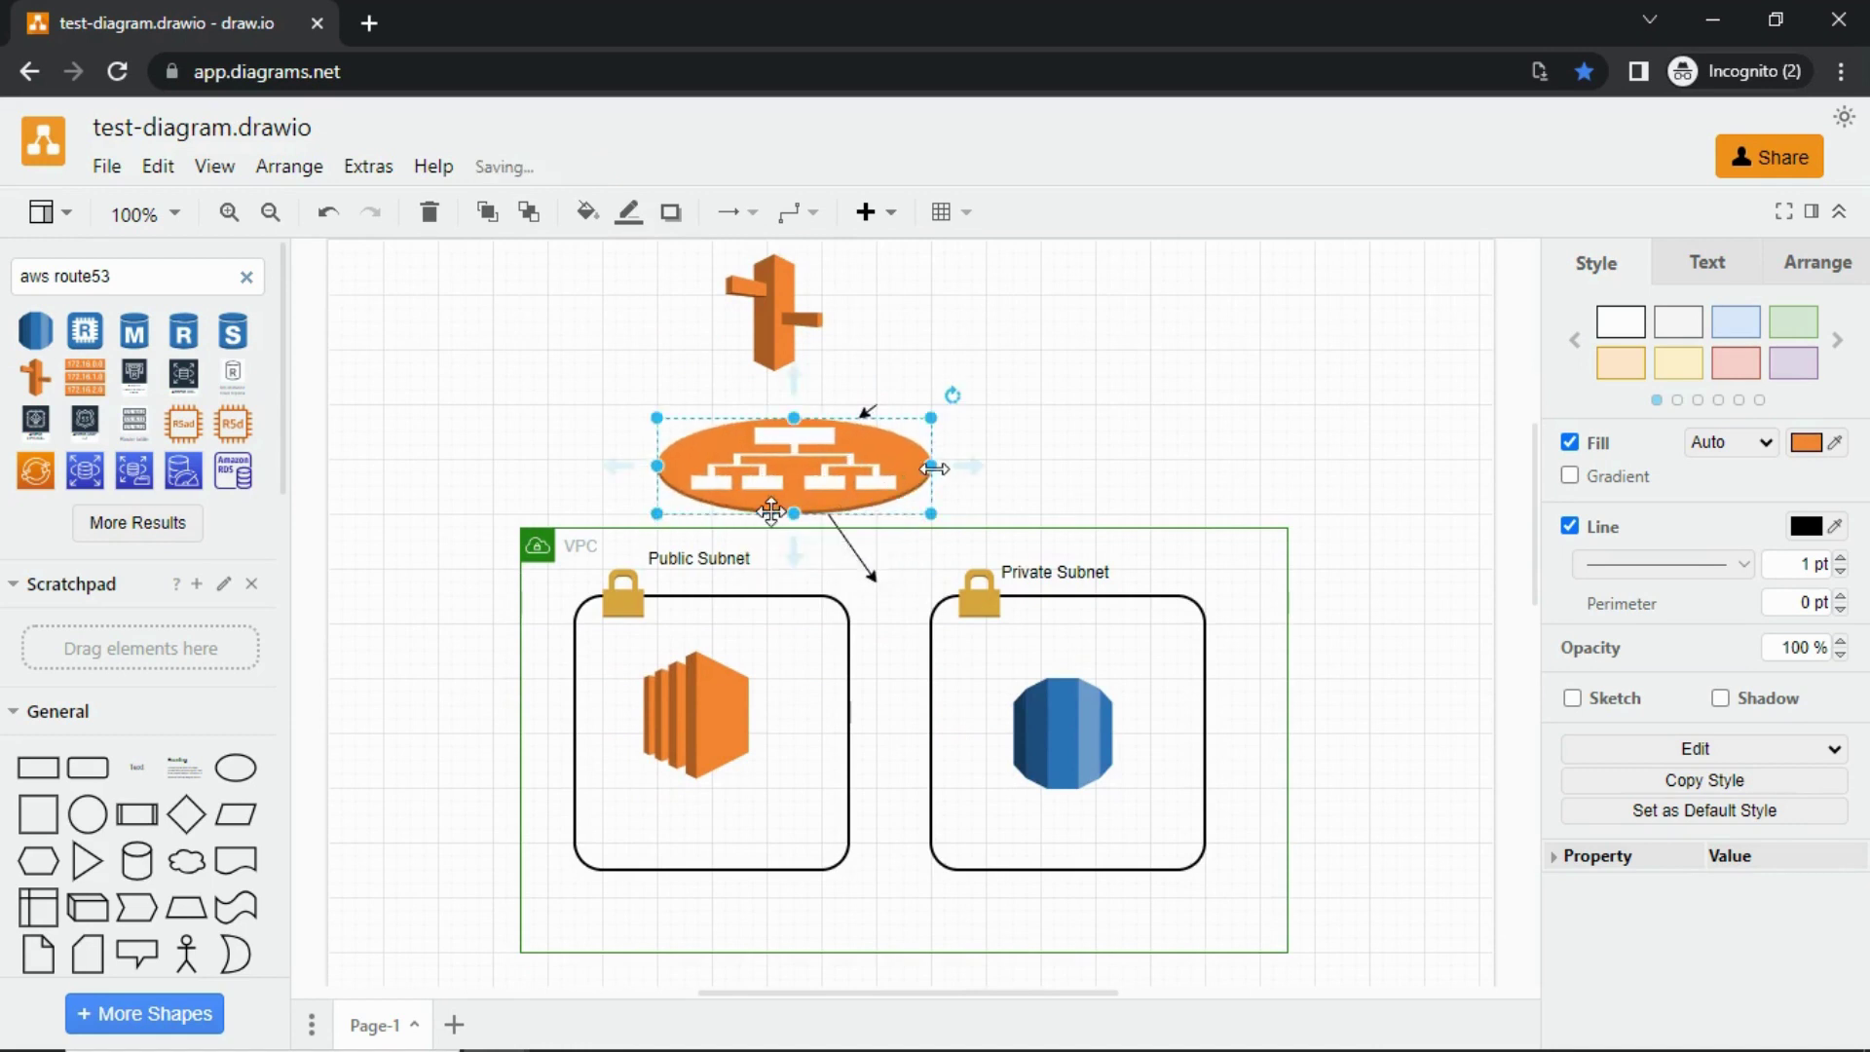
# Widen the load balancer into a wide ellipse and center Route 53 above it
pyautogui.moveTo(931, 465); pyautogui.dragTo(1107, 465)
pyautogui.moveTo(779, 313); pyautogui.dragTo(886, 313)
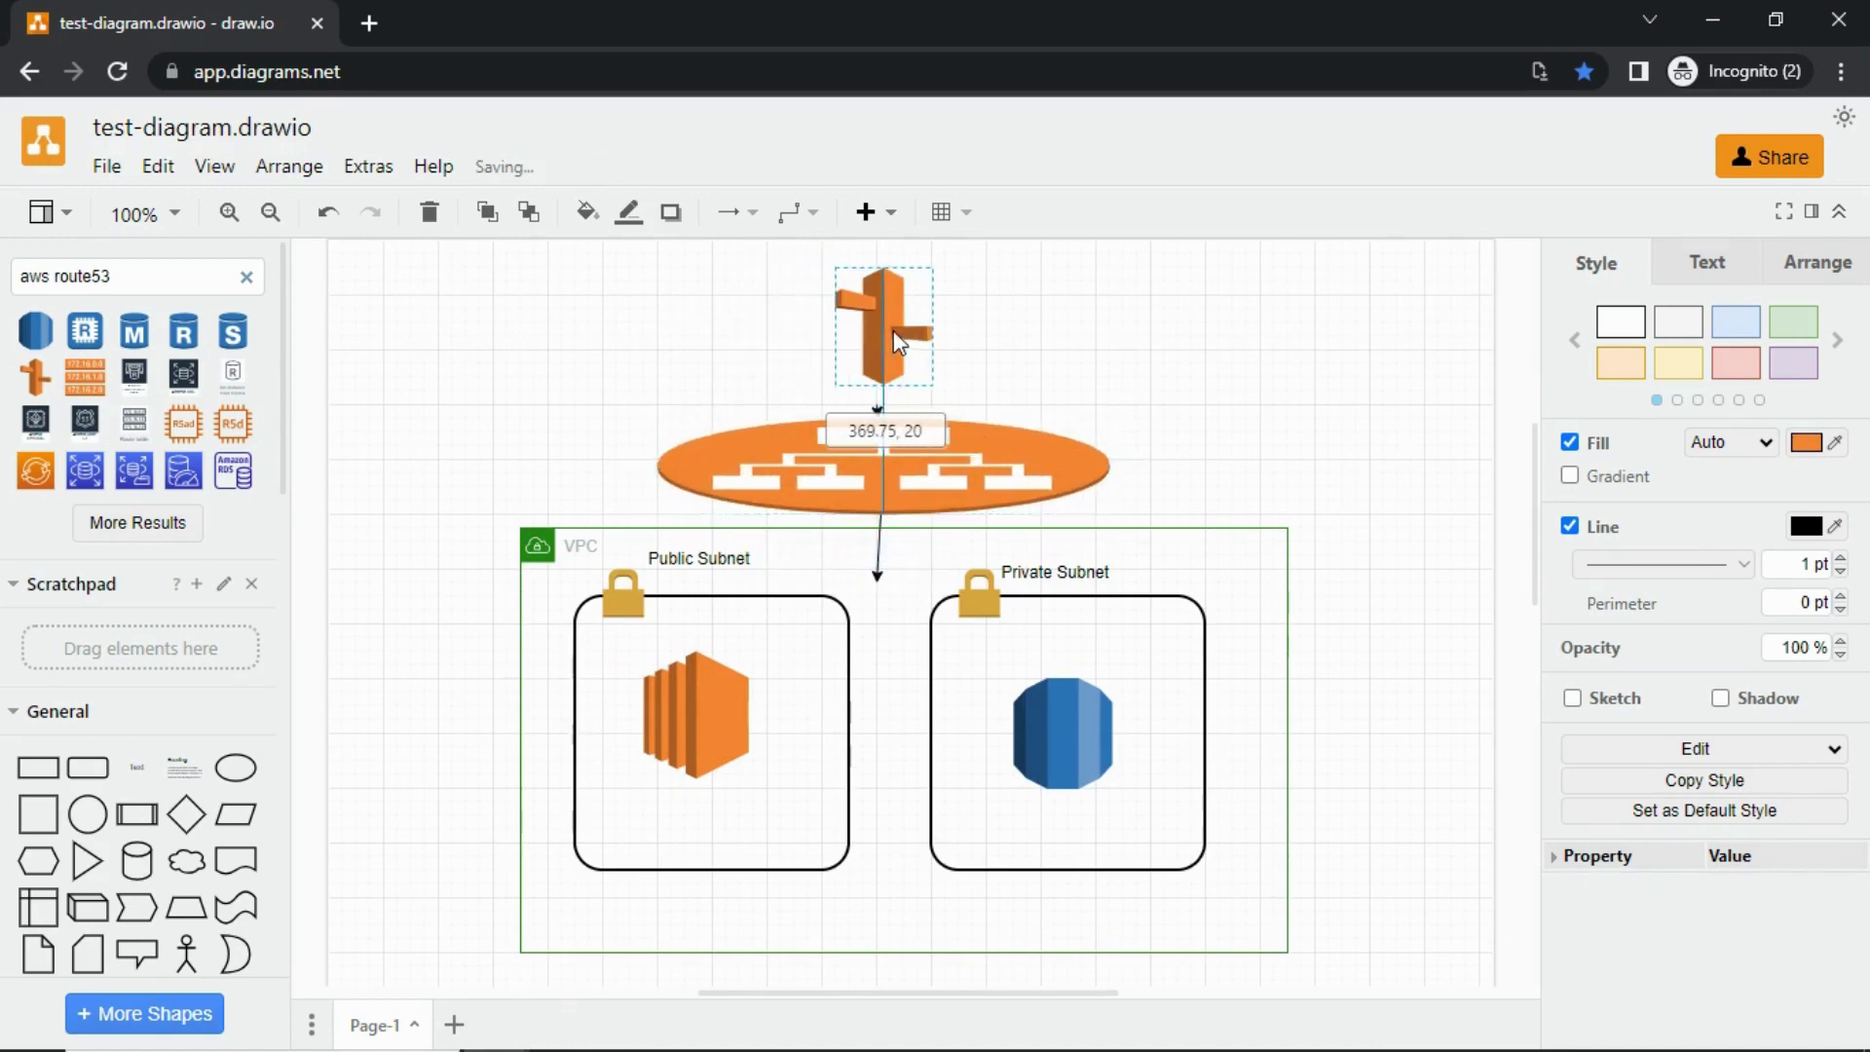
pyautogui.click(654, 362)
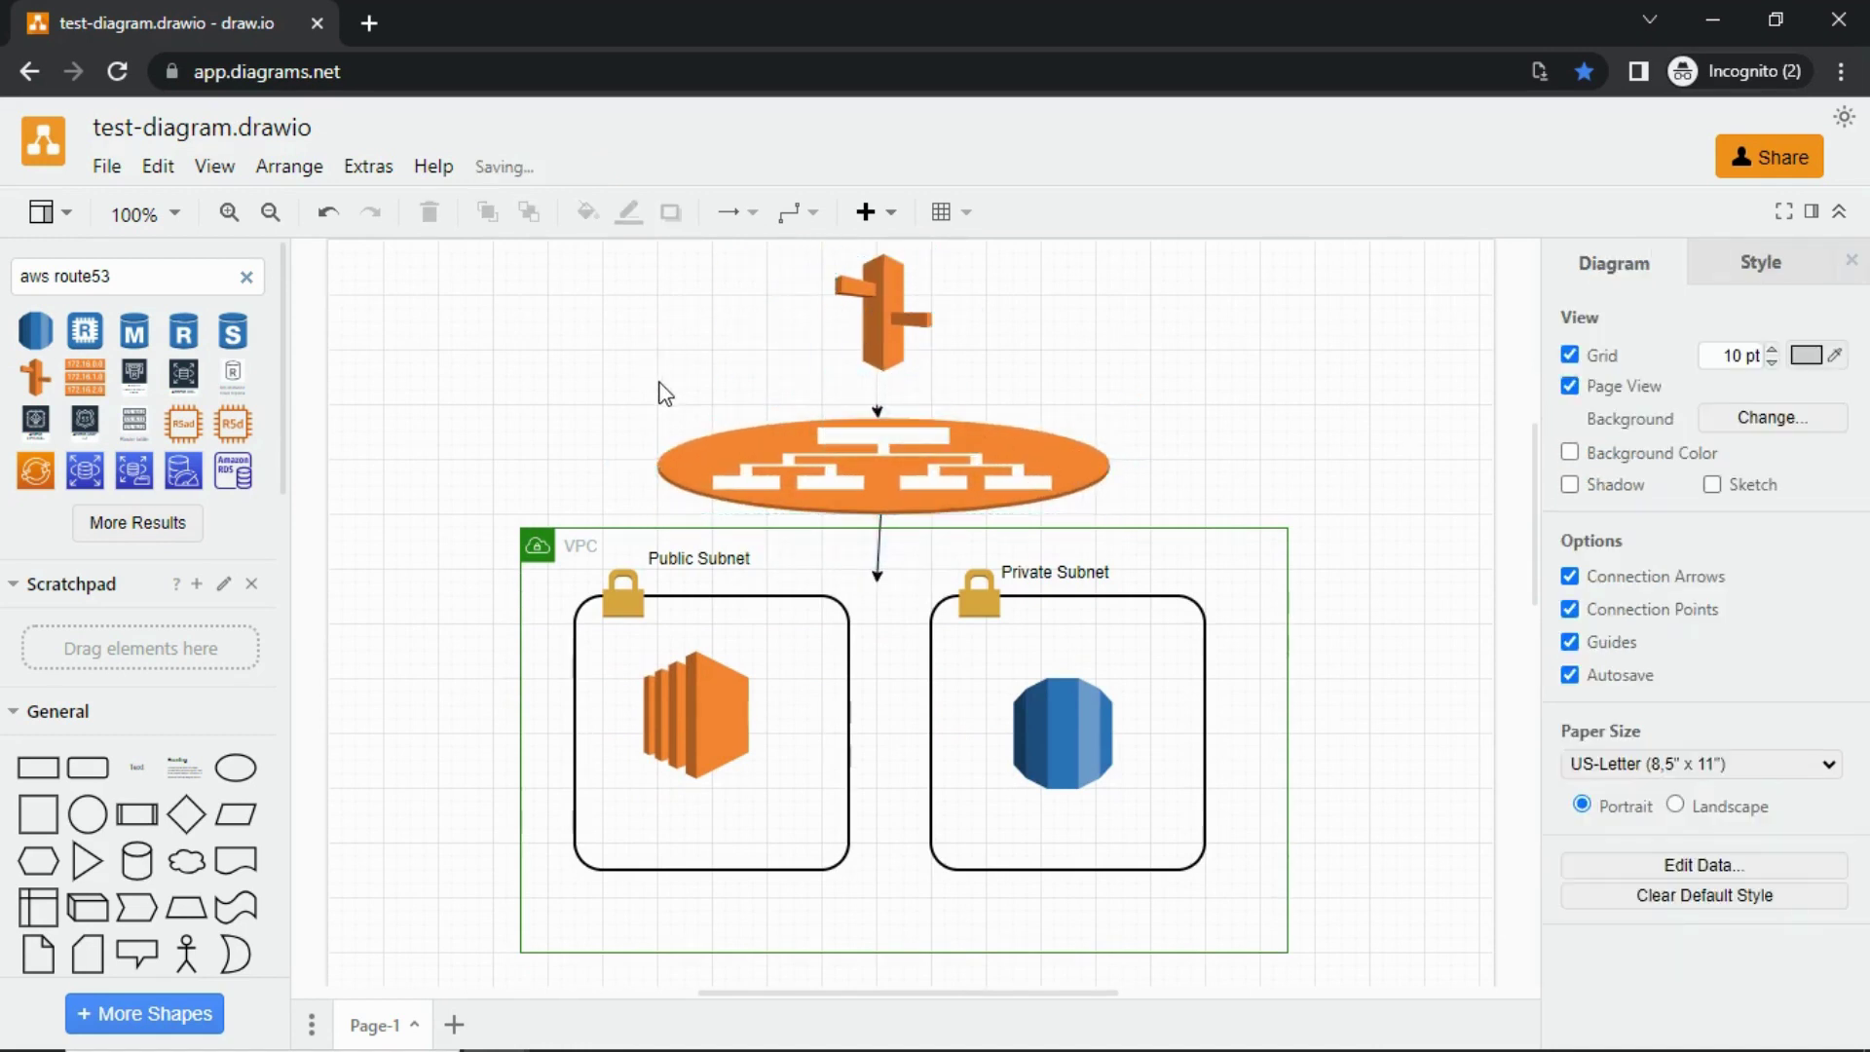
# Add a 'DNS Name' text label beside the Route 53 icon
pyautogui.doubleClick(1002, 331)
pyautogui.click(999, 328)
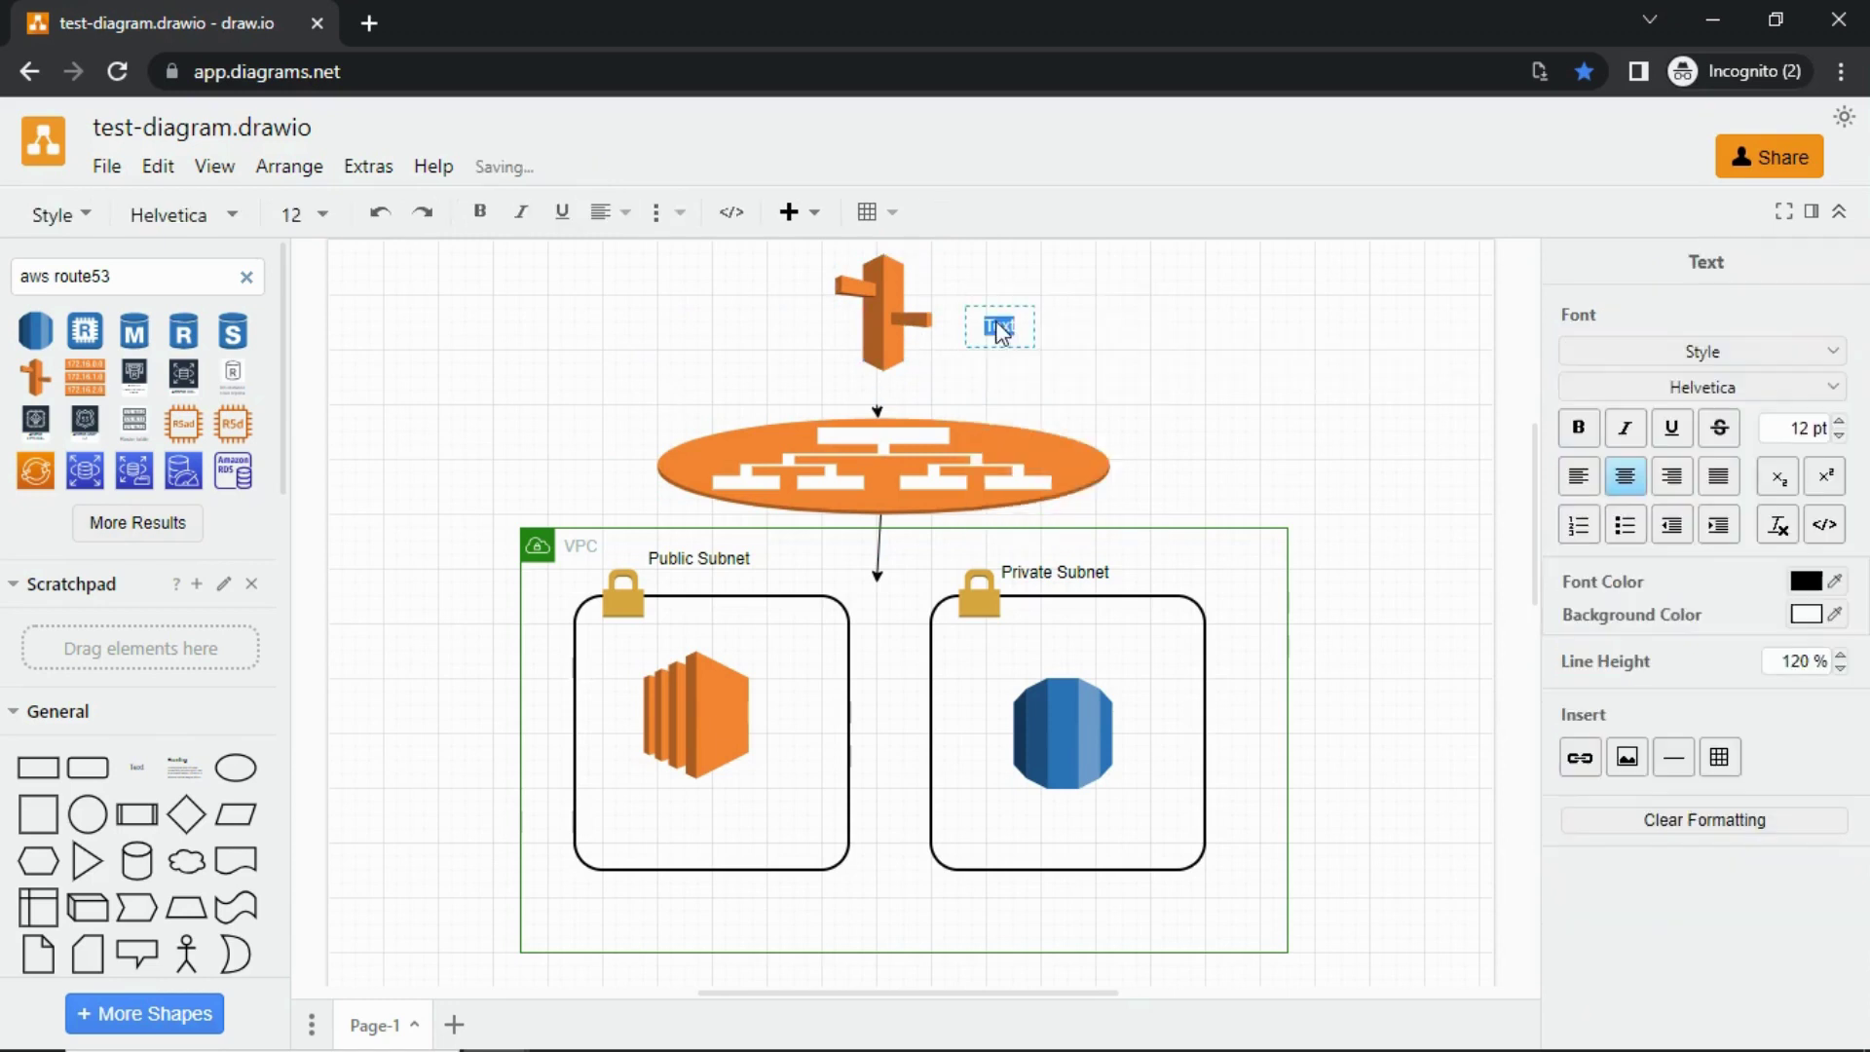
pyautogui.write('DNS Name')
pyautogui.click(701, 321)
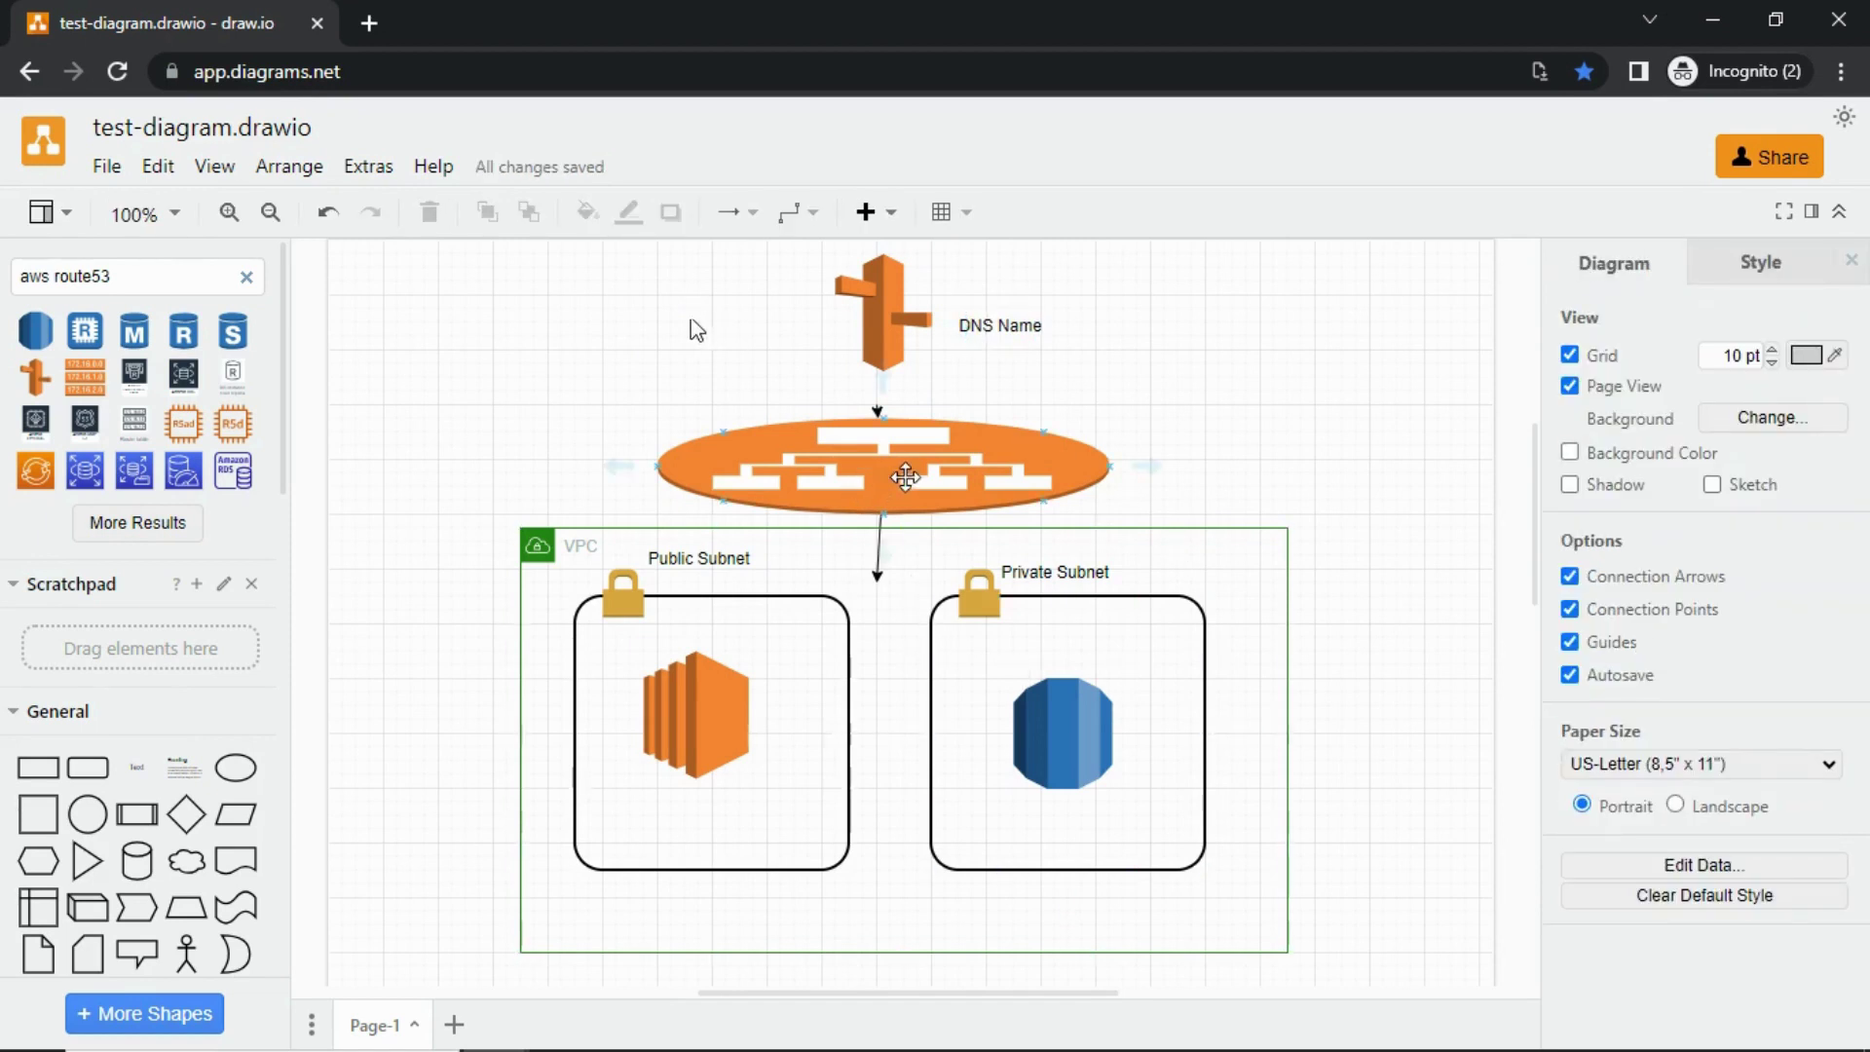
# Shift the load balancer ellipse slightly right and delete its arrow into the VPC
pyautogui.moveTo(904, 477); pyautogui.dragTo(922, 463)
pyautogui.click(502, 389)
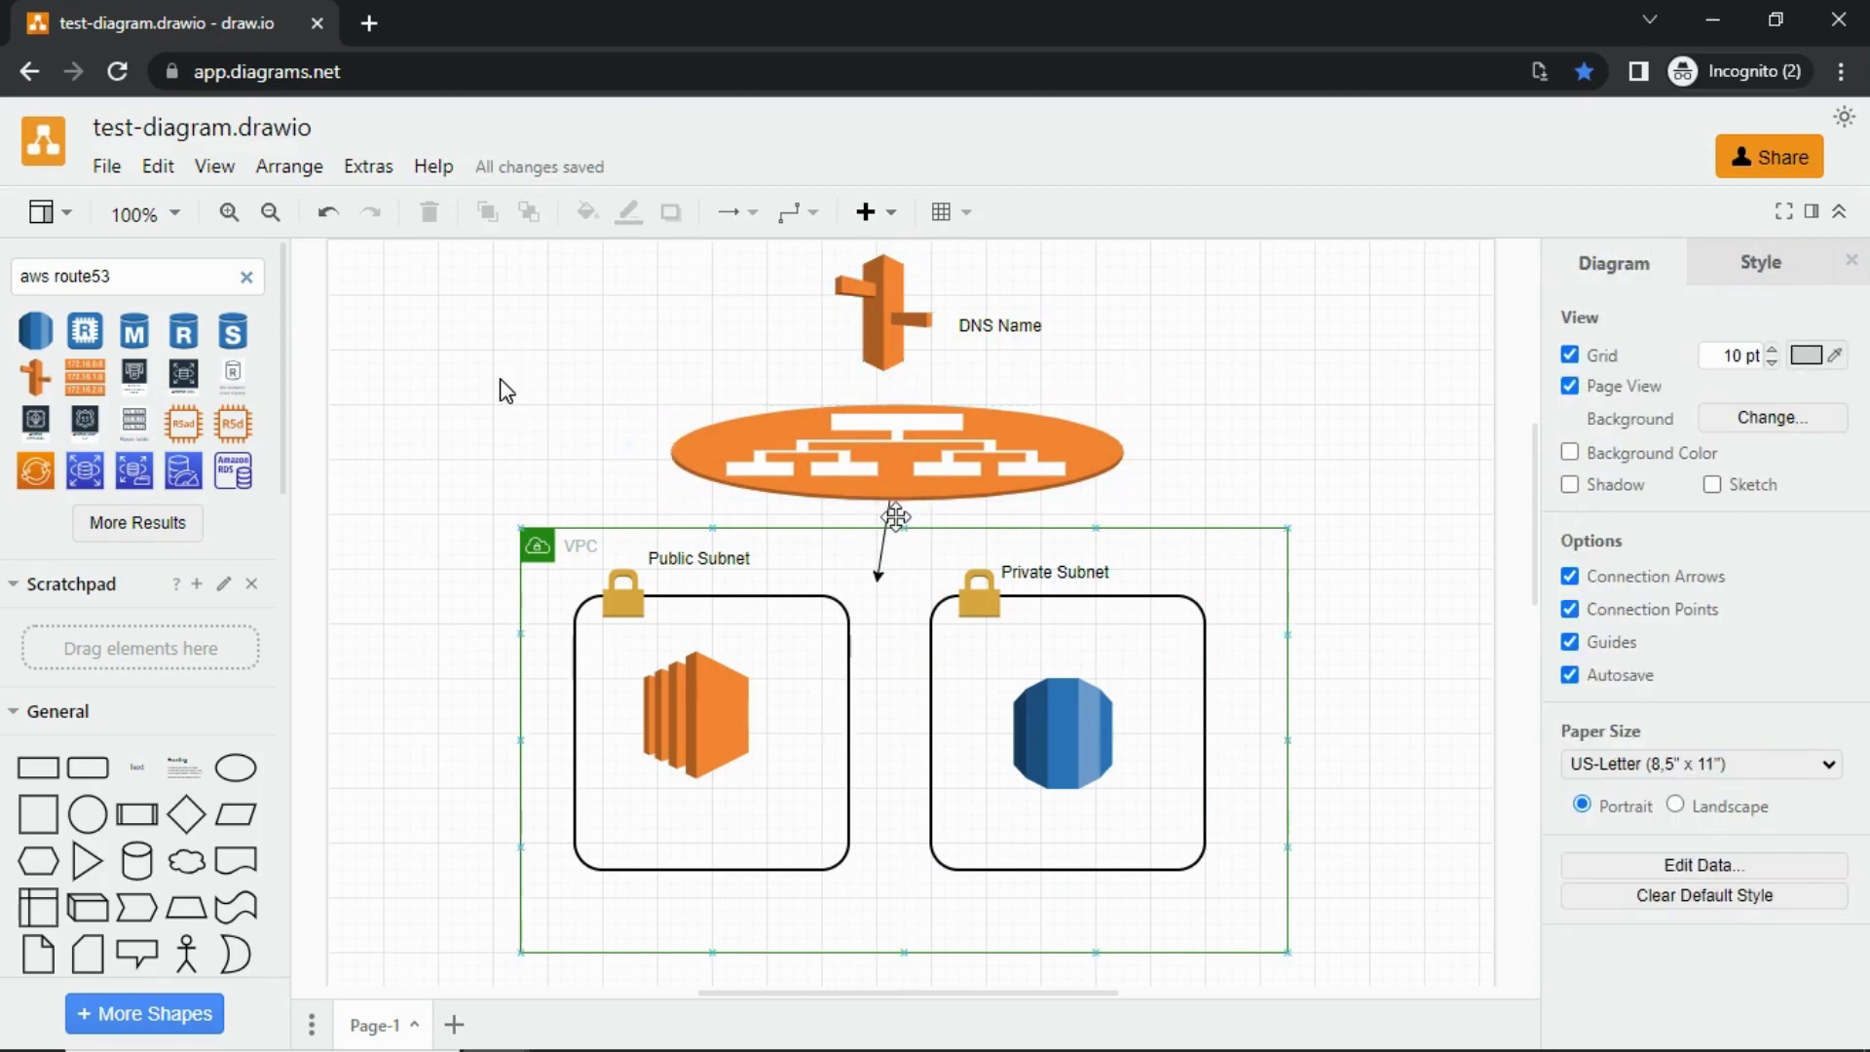
pyautogui.click(894, 517)
pyautogui.click(889, 523)
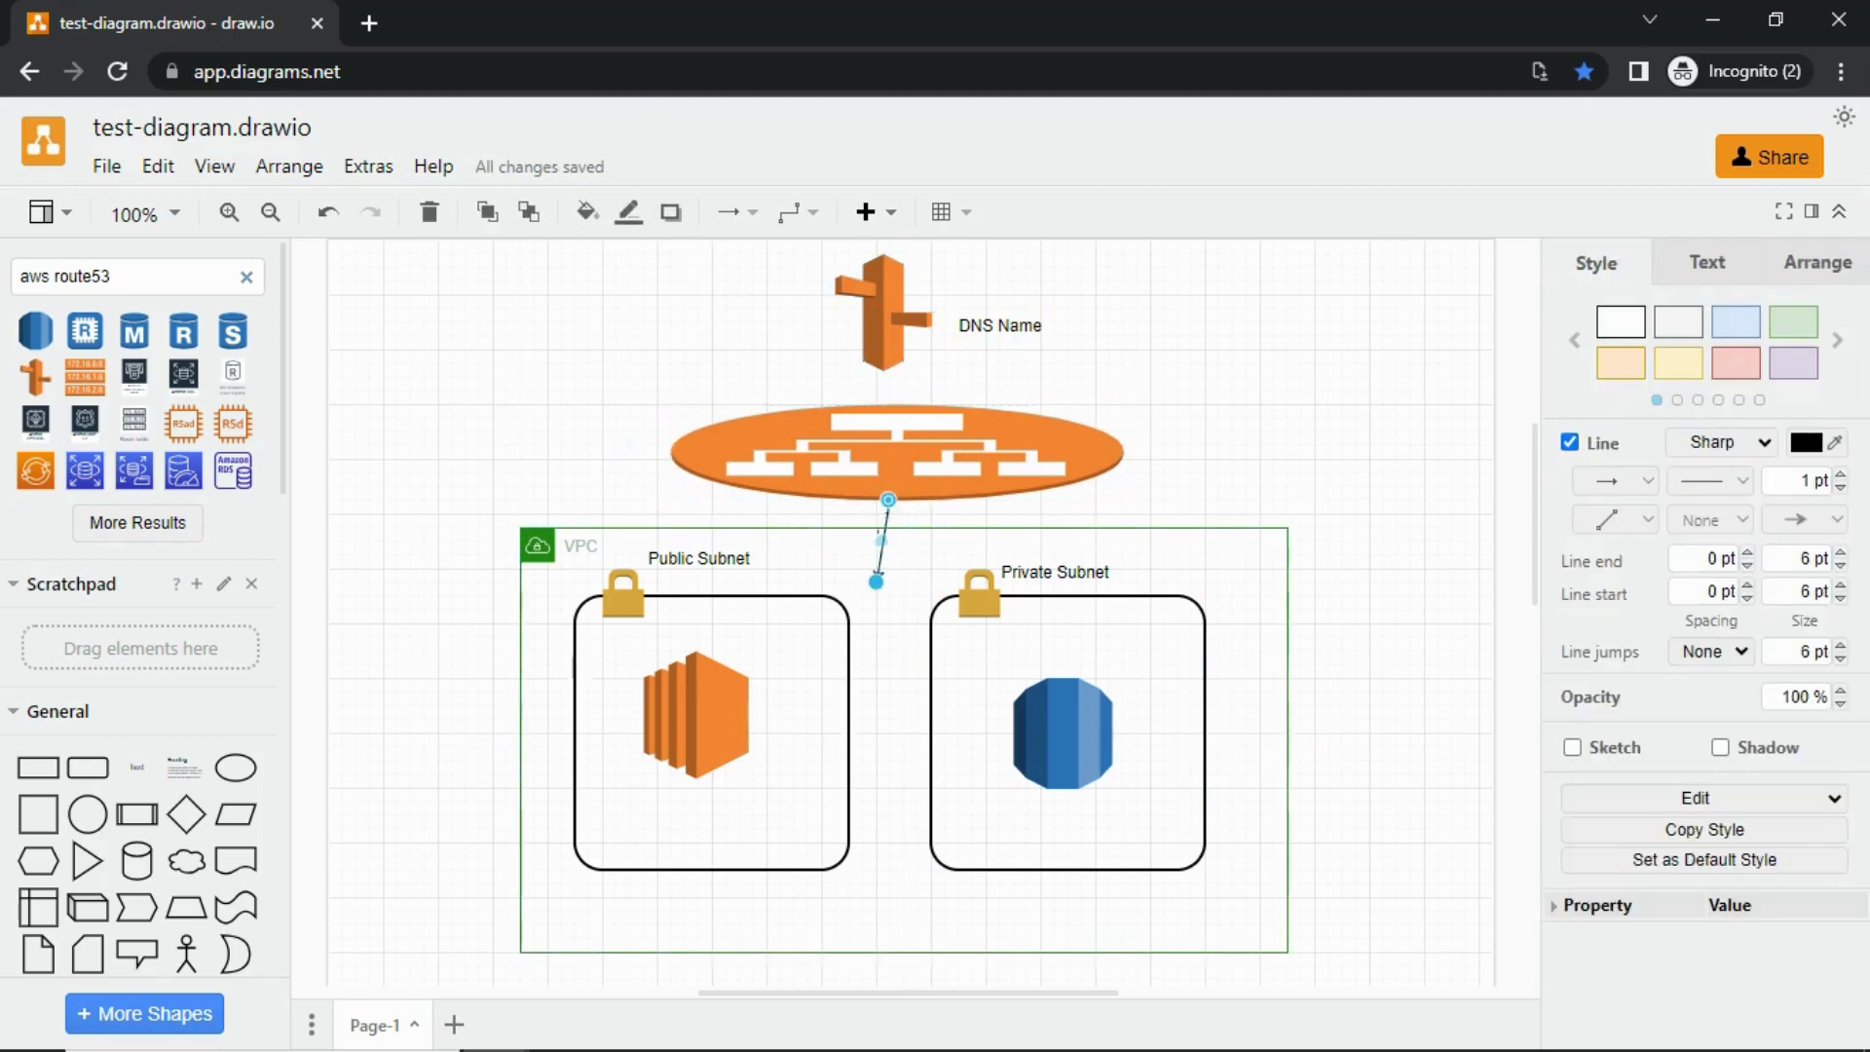
pyautogui.press('Delete')
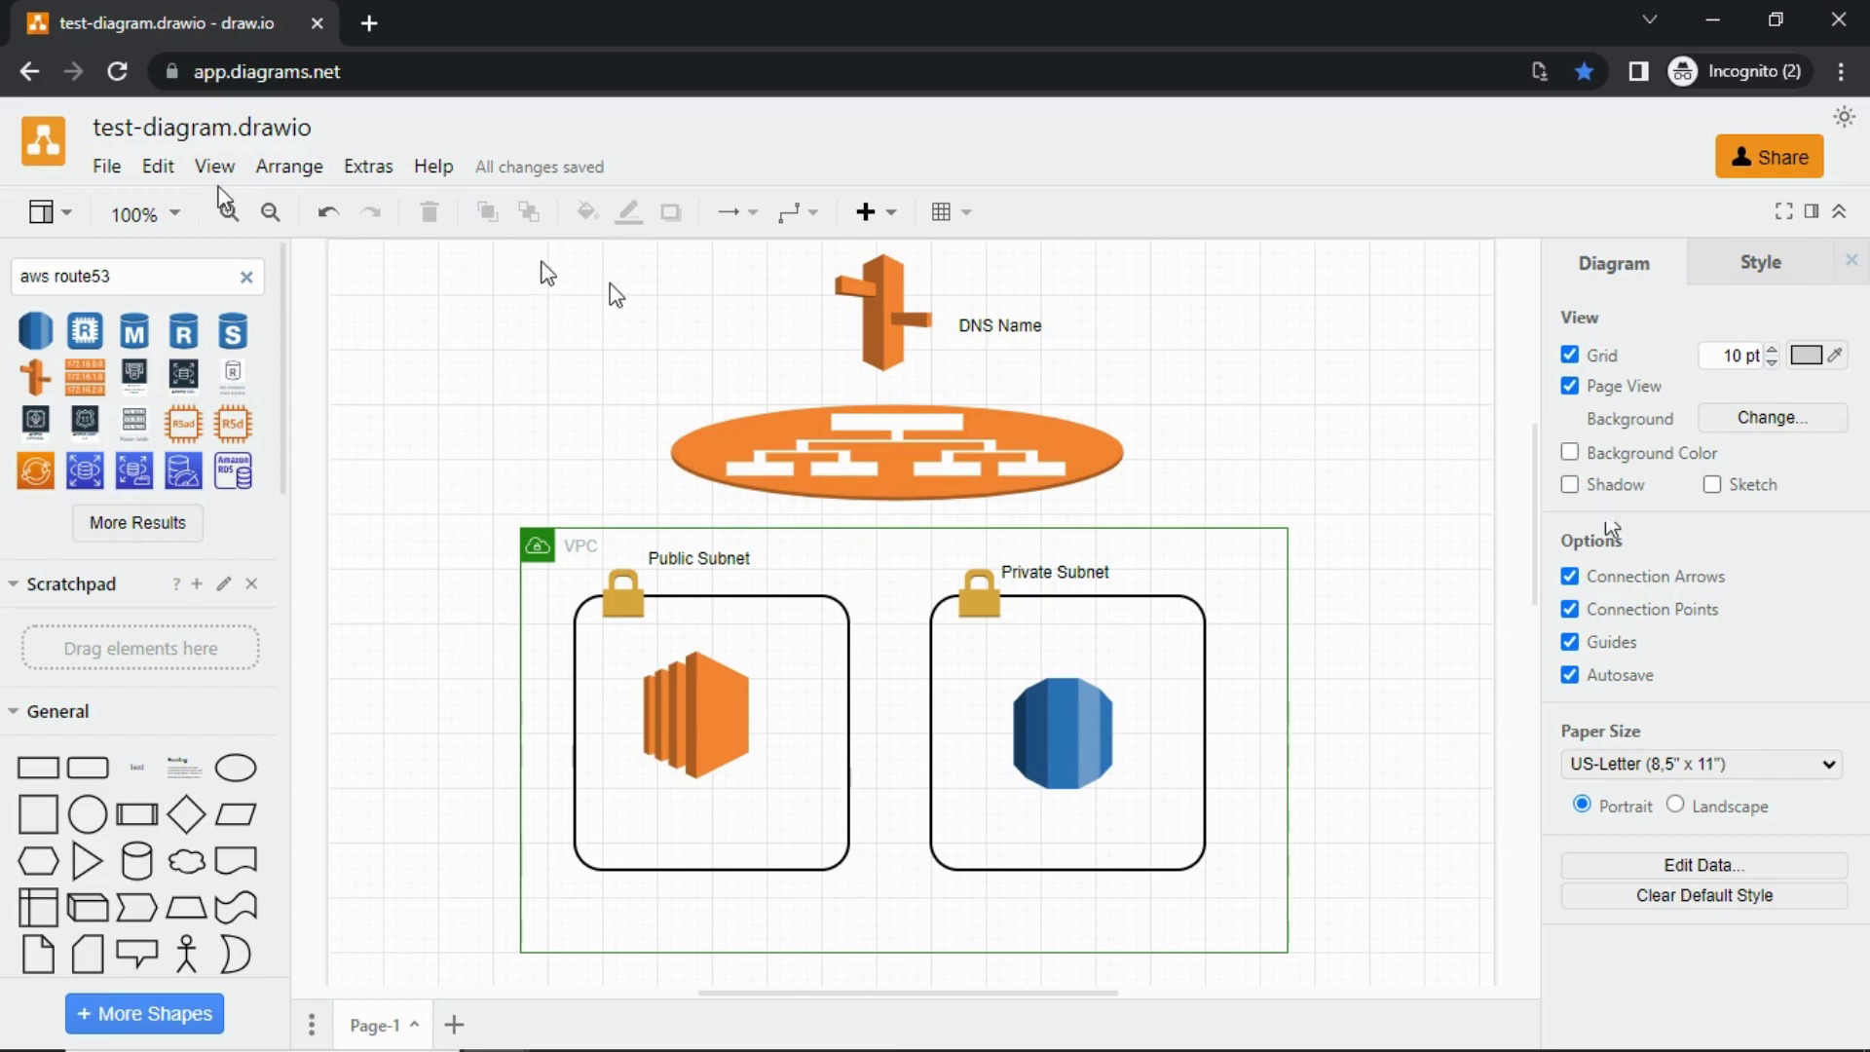
pyautogui.click(109, 168)
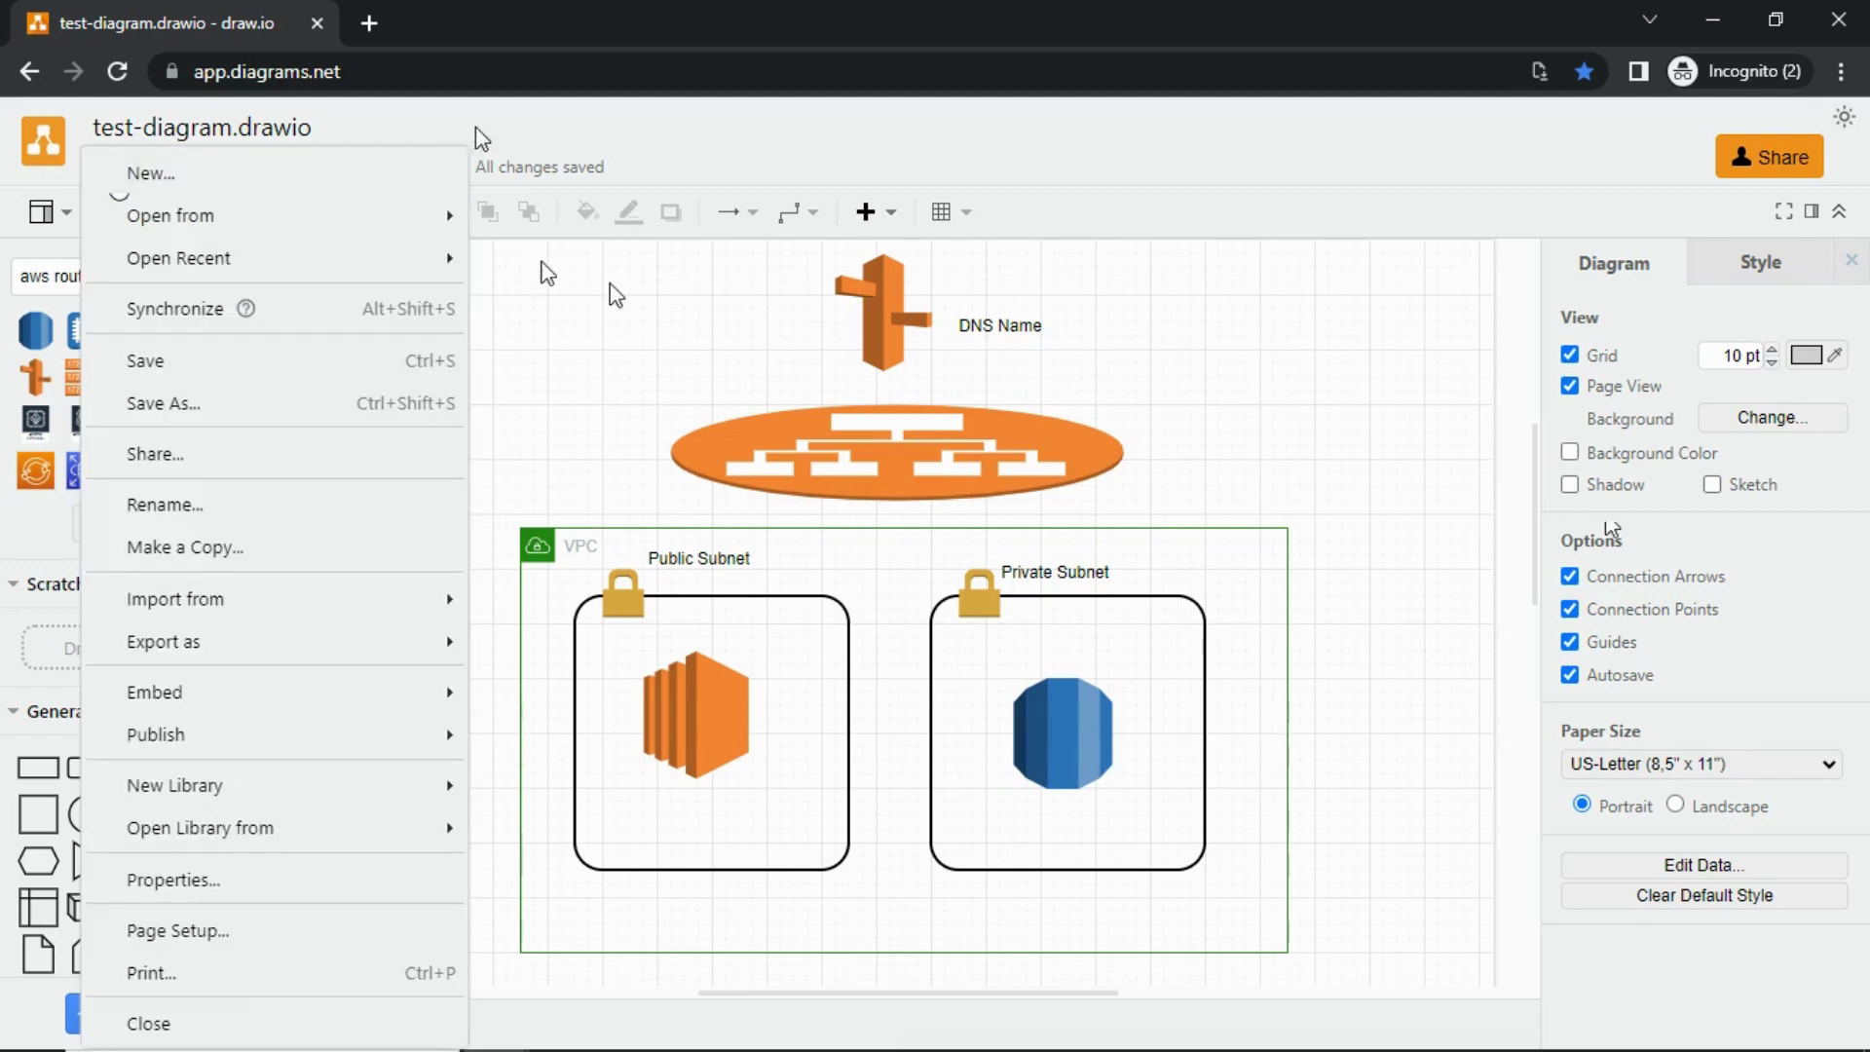
pyautogui.press('Escape')
pyautogui.click(99, 167)
pyautogui.moveTo(164, 641)
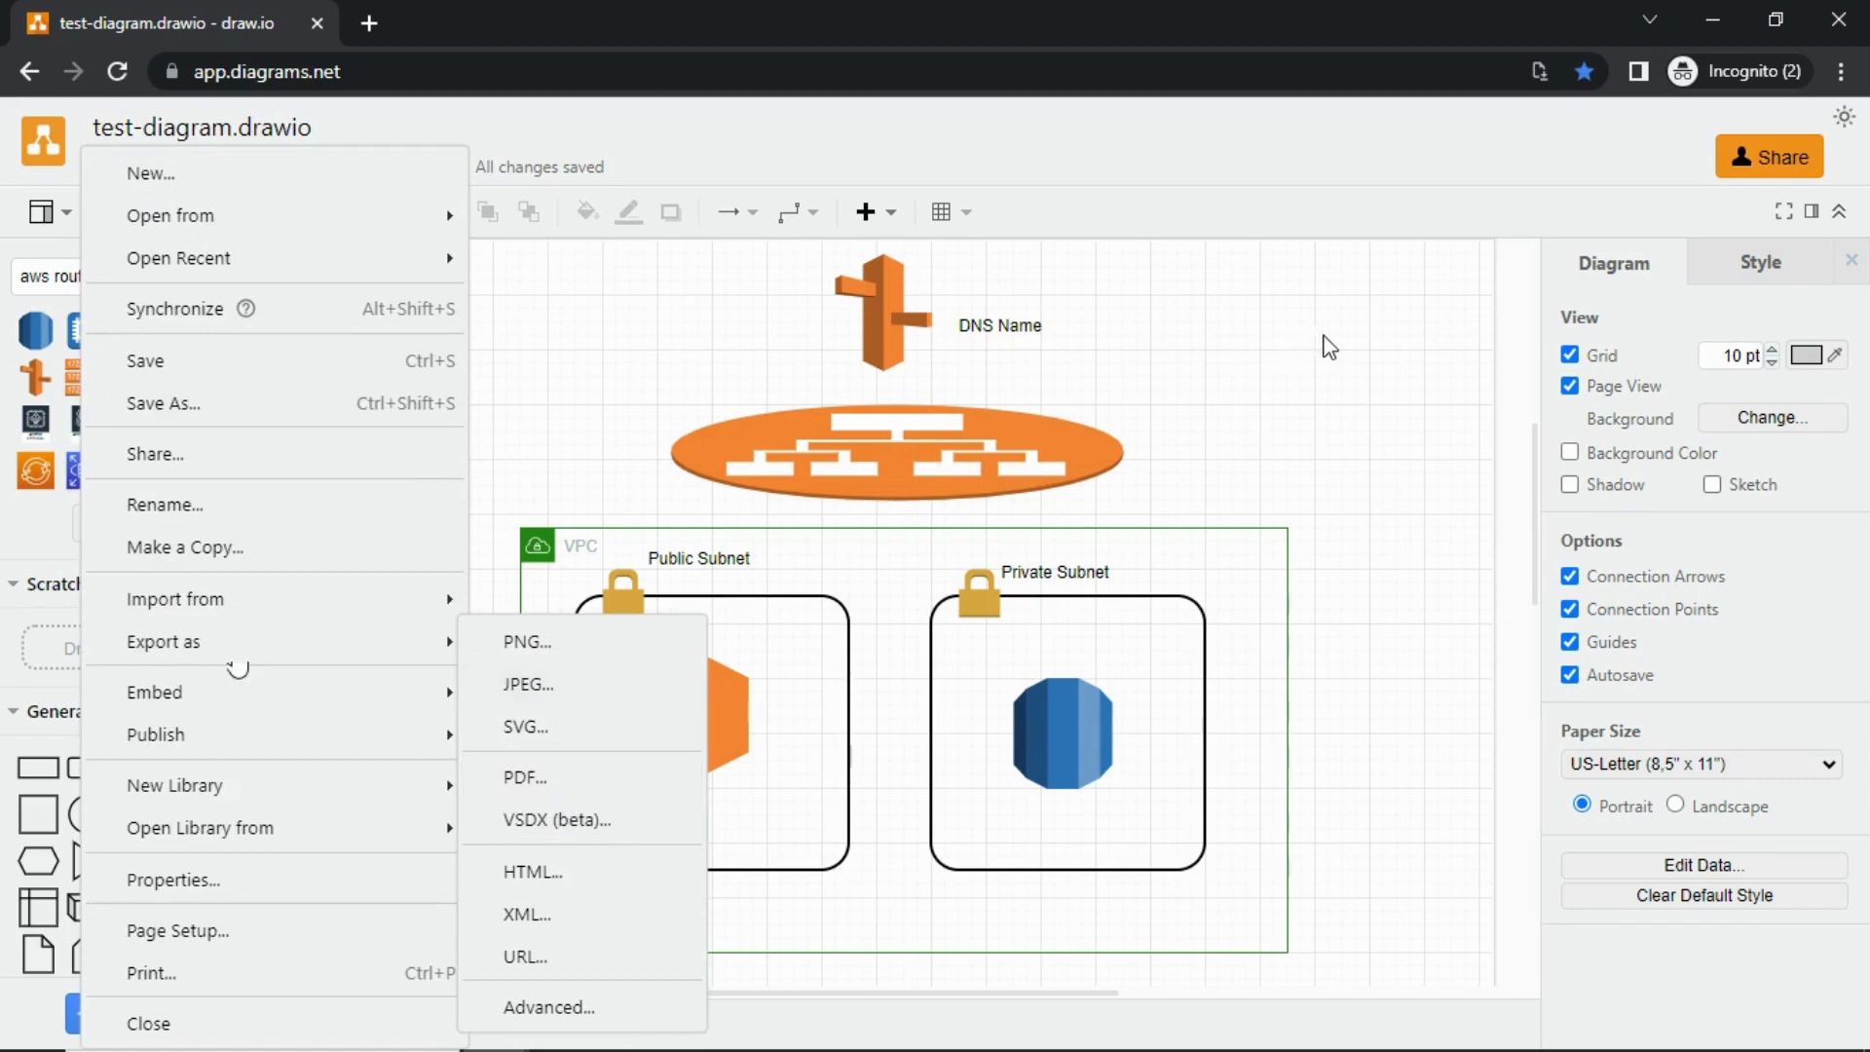
pyautogui.click(501, 410)
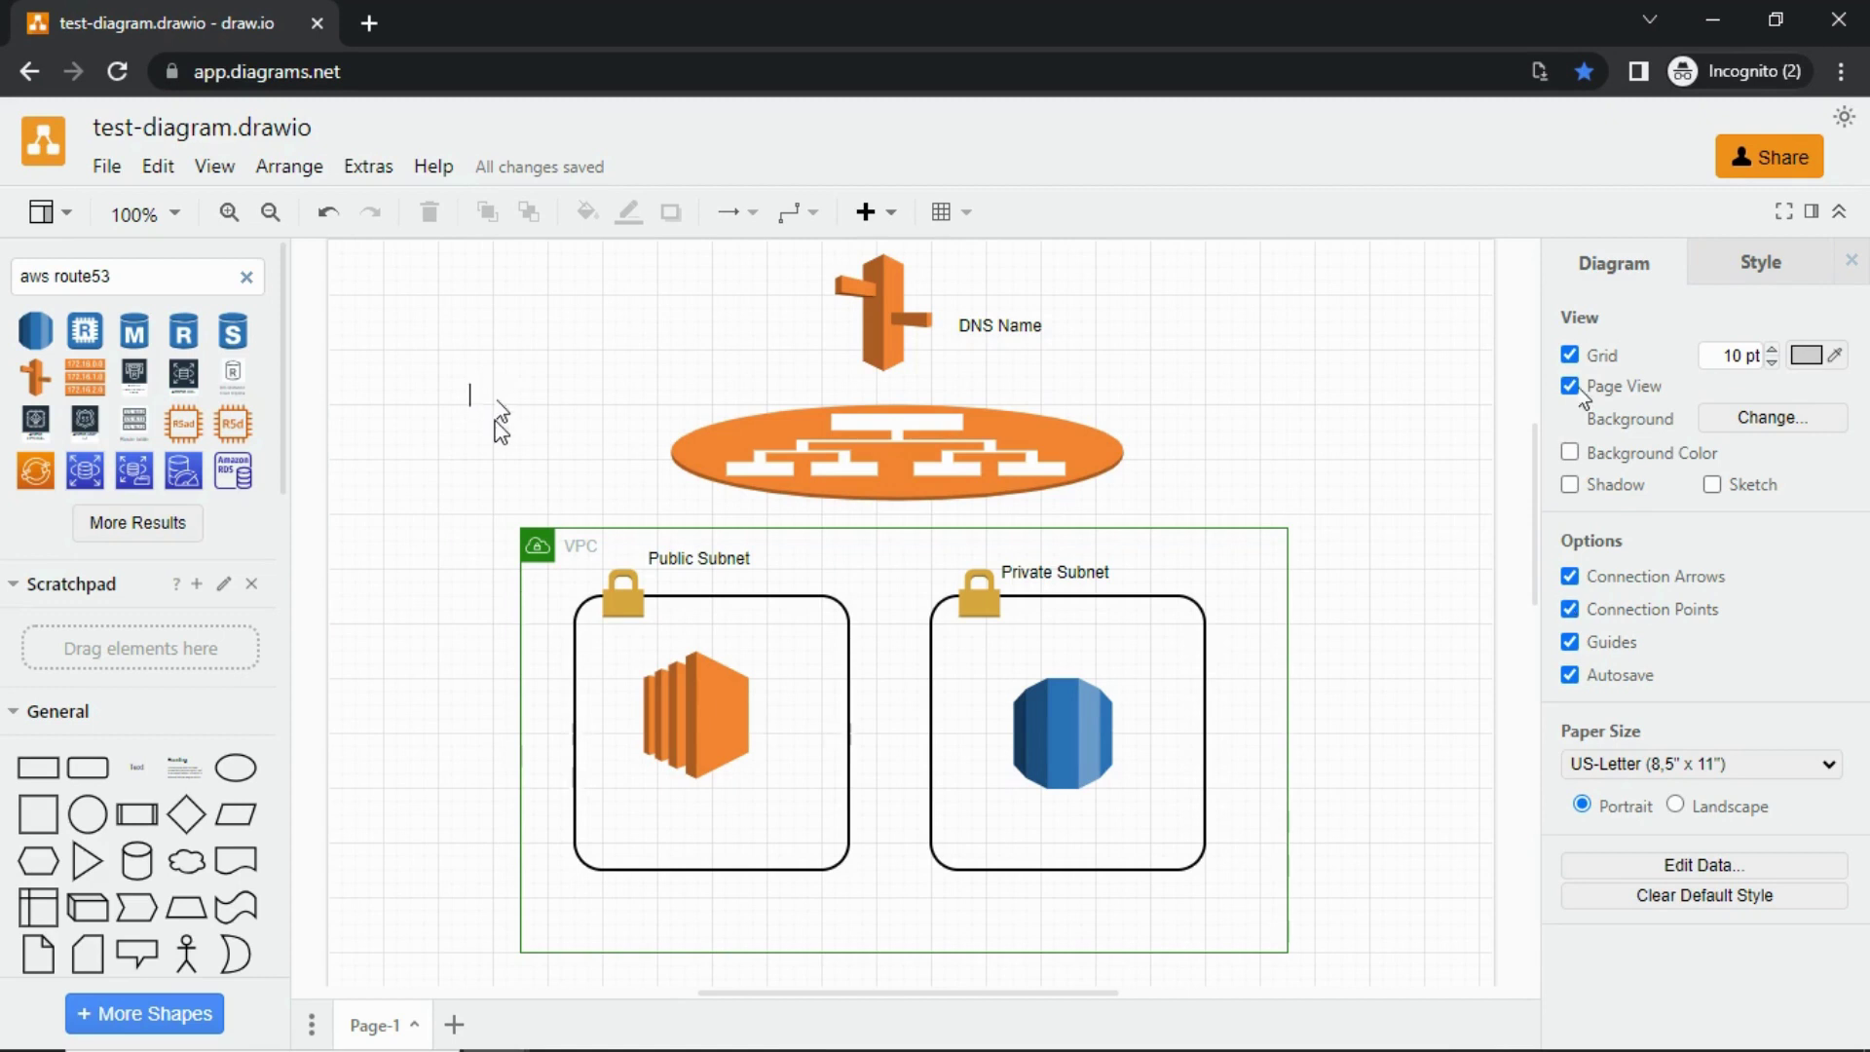